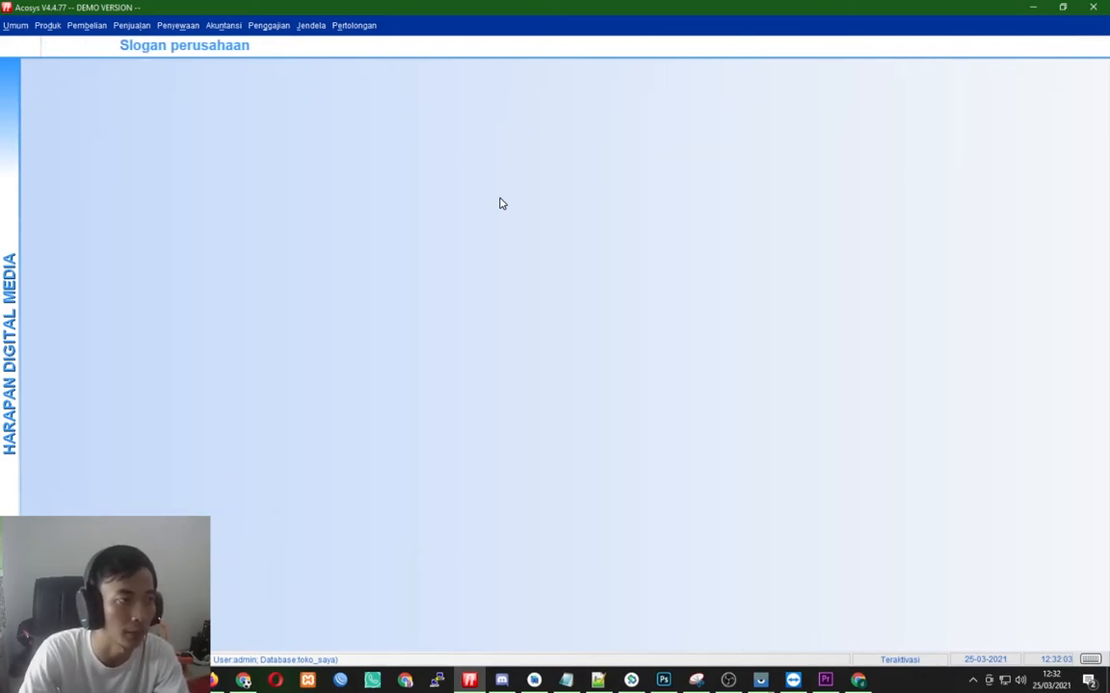
Preview the product inventory report (Persediaan Barang) as of 25-03-2021 for division 0011
click(47, 25)
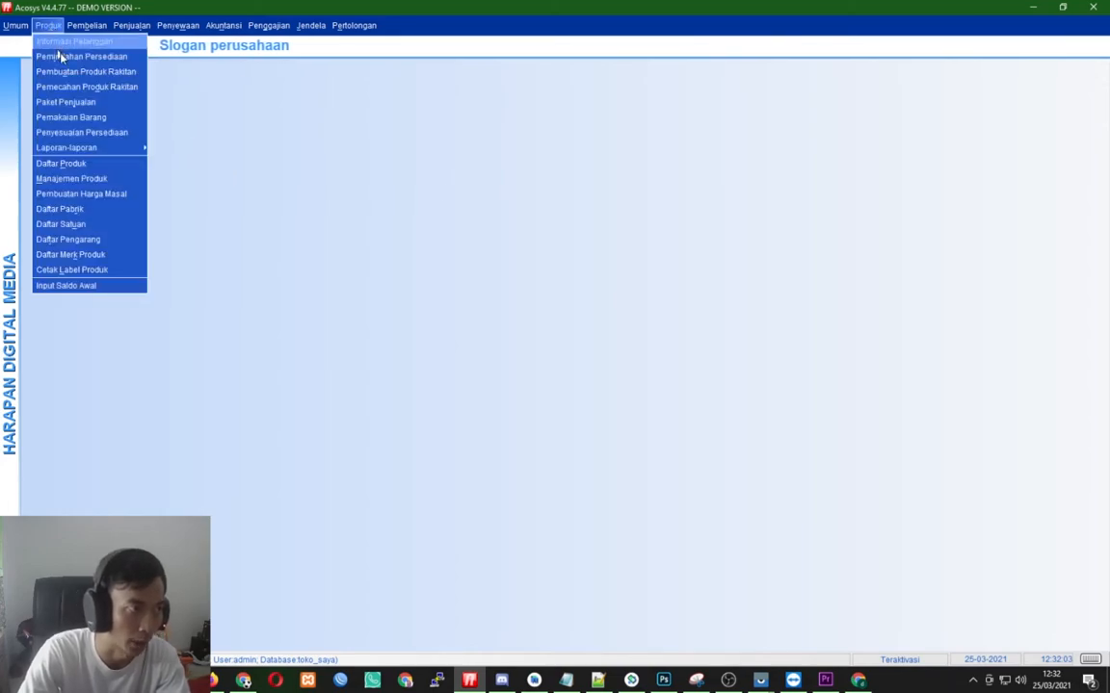
mouse_move(132, 149)
click(189, 152)
click(79, 75)
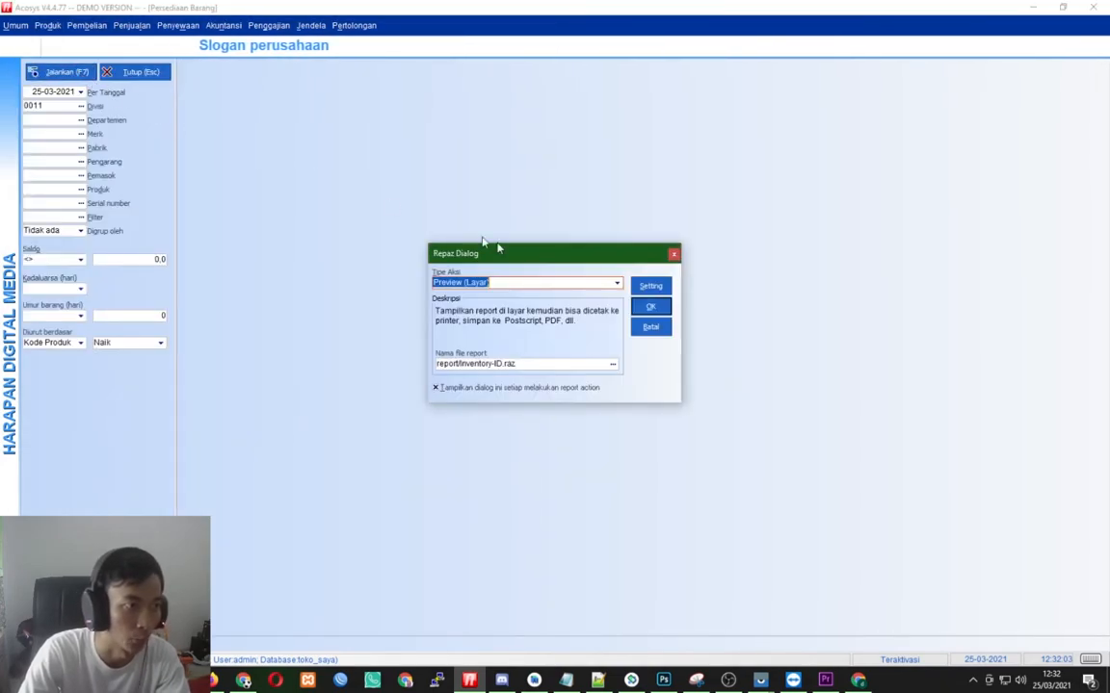
click(648, 307)
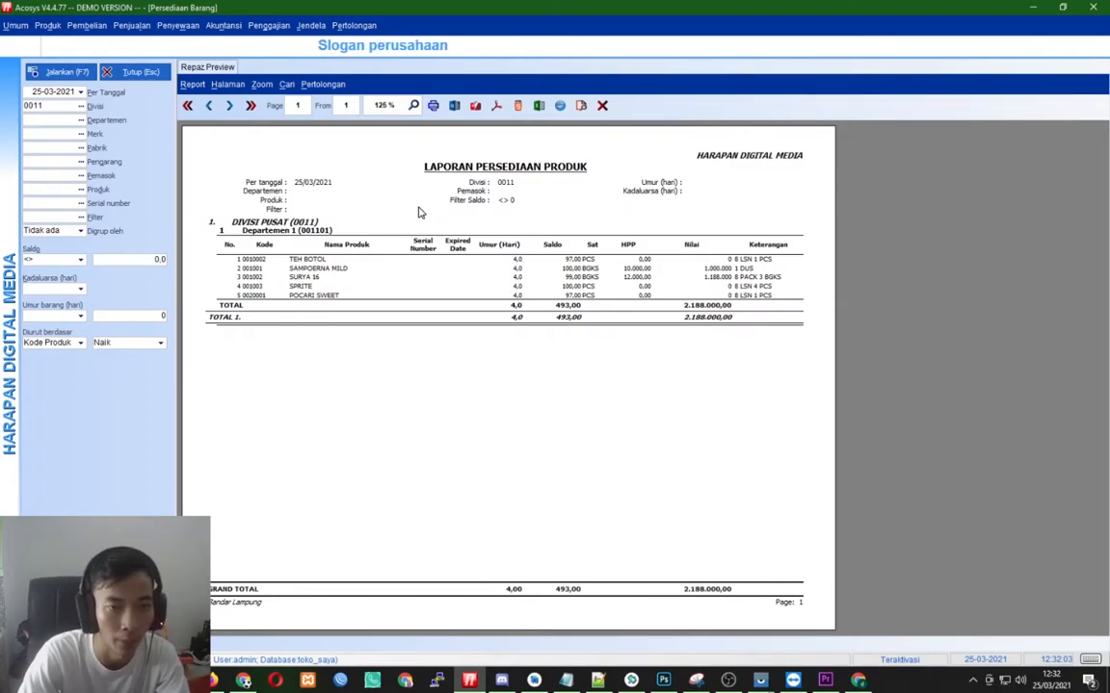
Open the customer list (Daftar Pelanggan) and select the customer belonging to the PELANGGAN TETAP group
click(128, 25)
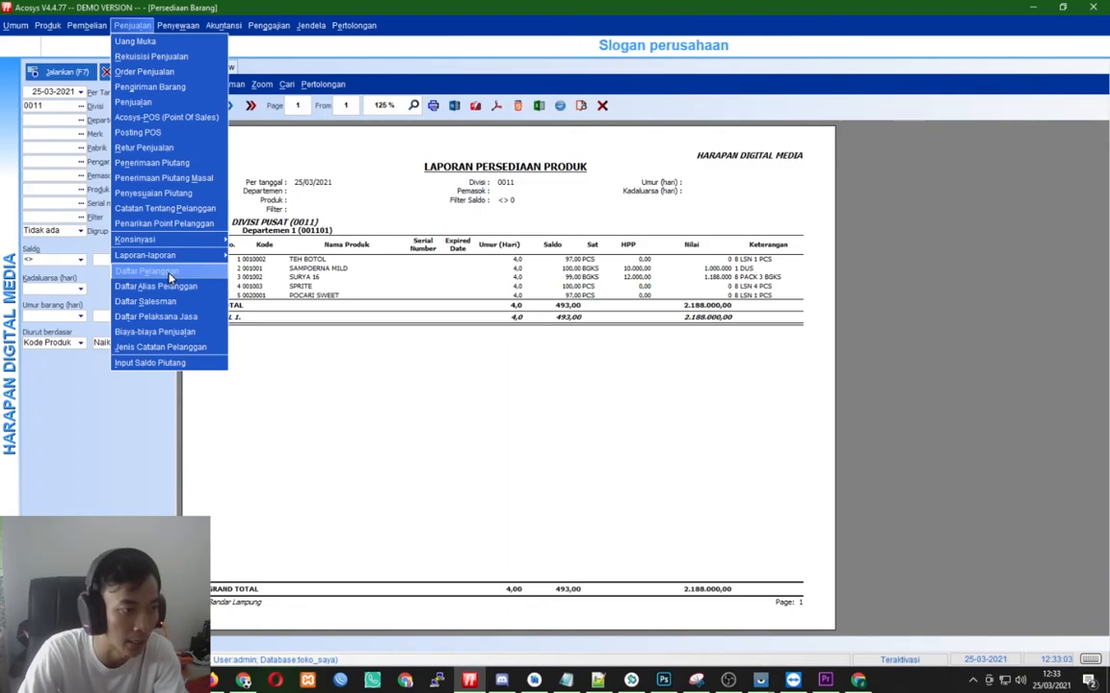
click(168, 274)
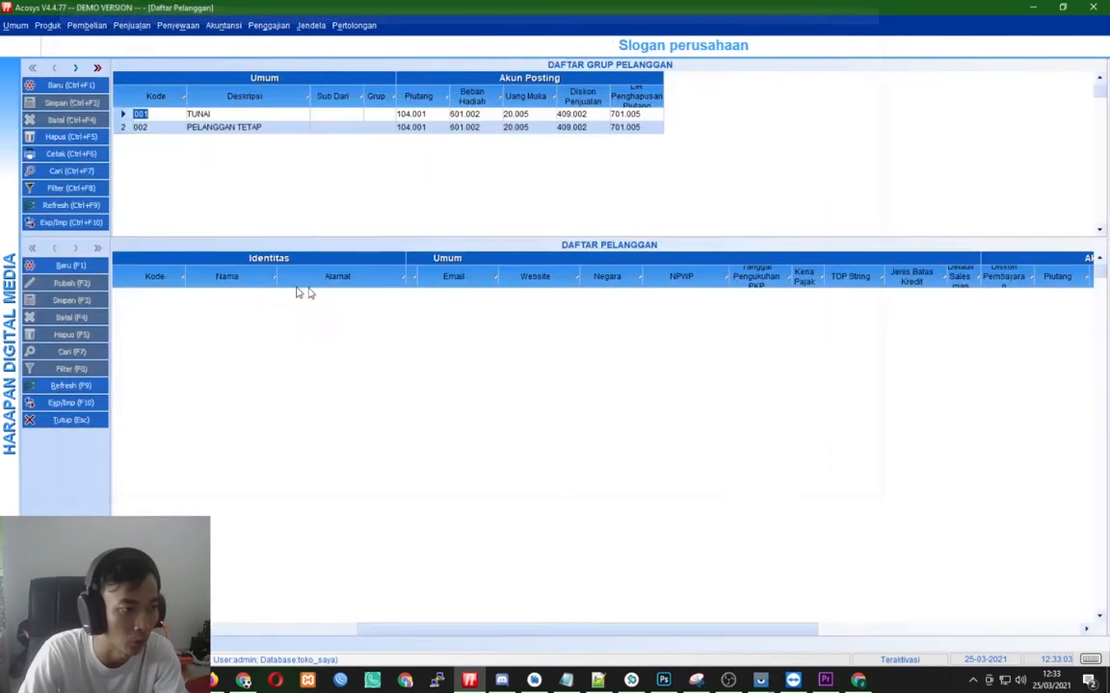
click(249, 127)
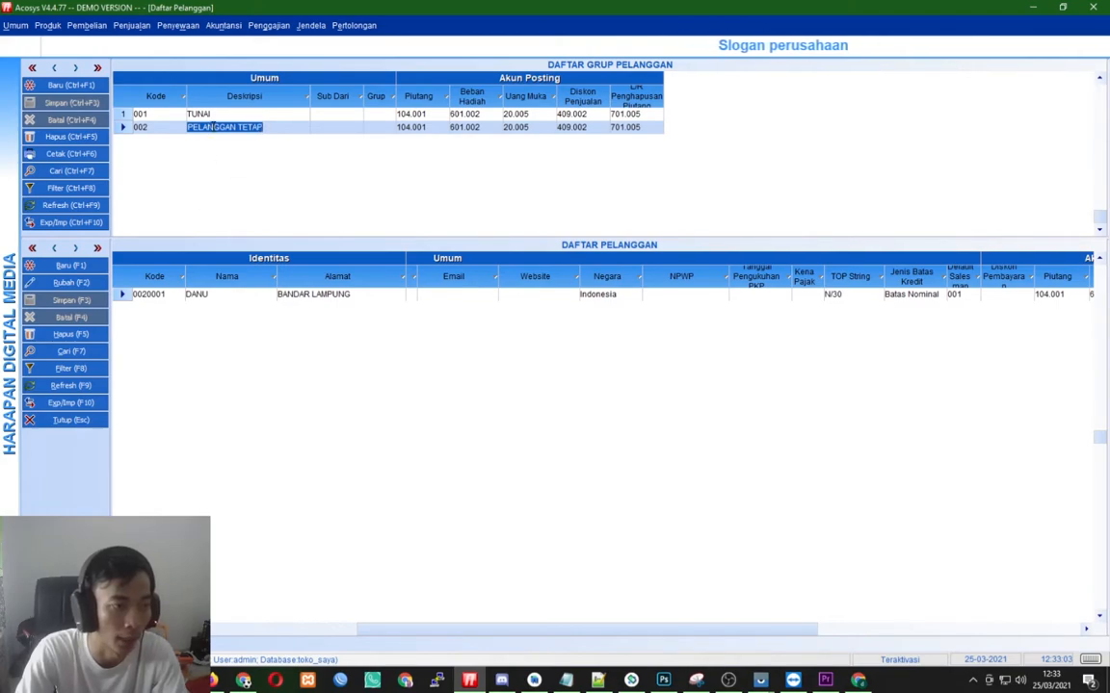
click(197, 294)
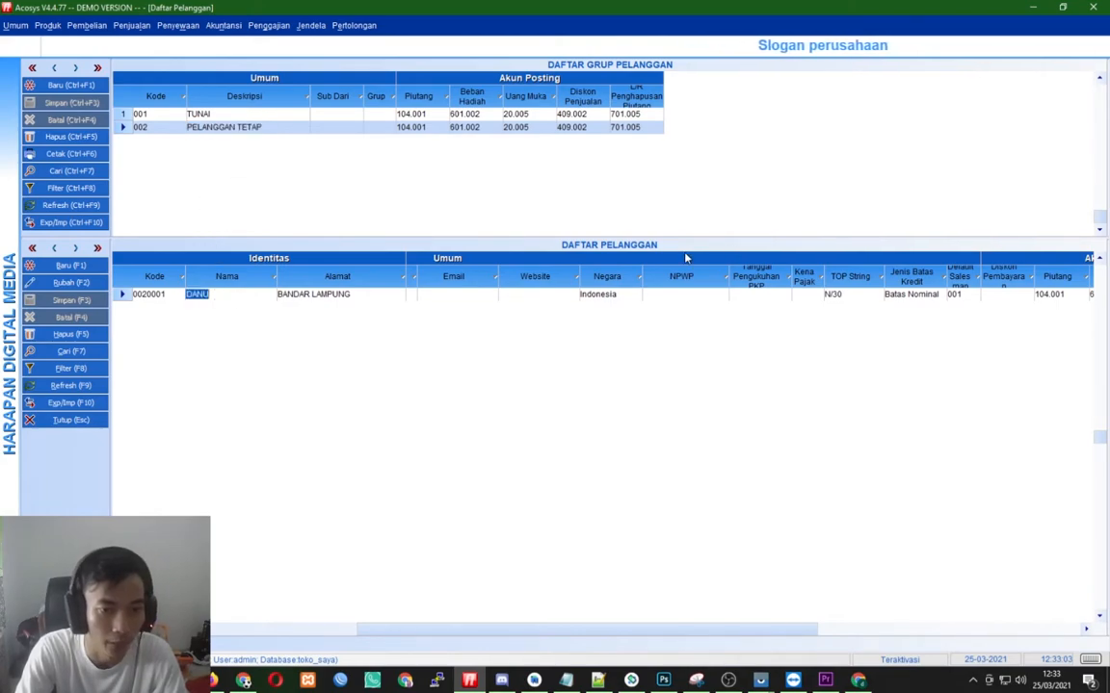
click(162, 295)
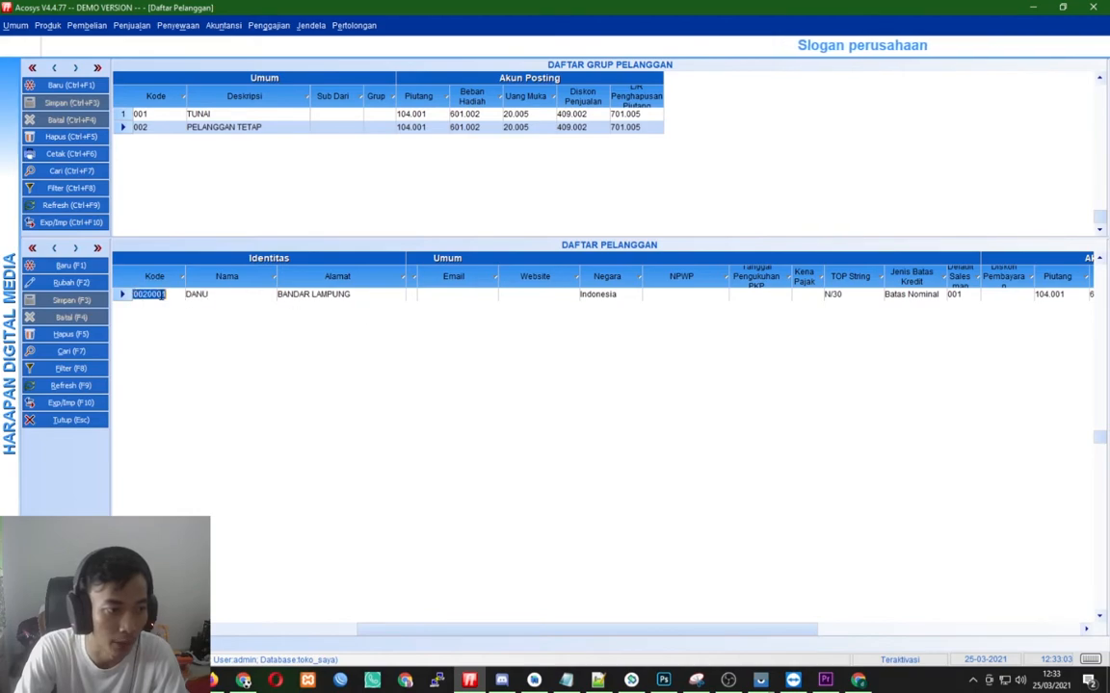
Examine the selected customer's fields across the whole record, from price level and type through credit terms, posting accounts and other details
key(Tab)
key(Tab)
key(Tab)
key(Tab)
key(Tab)
key(Tab)
key(Tab)
key(Tab)
key(Tab)
key(Tab)
key(Tab)
key(Tab)
key(Tab)
key(Tab)
key(Tab)
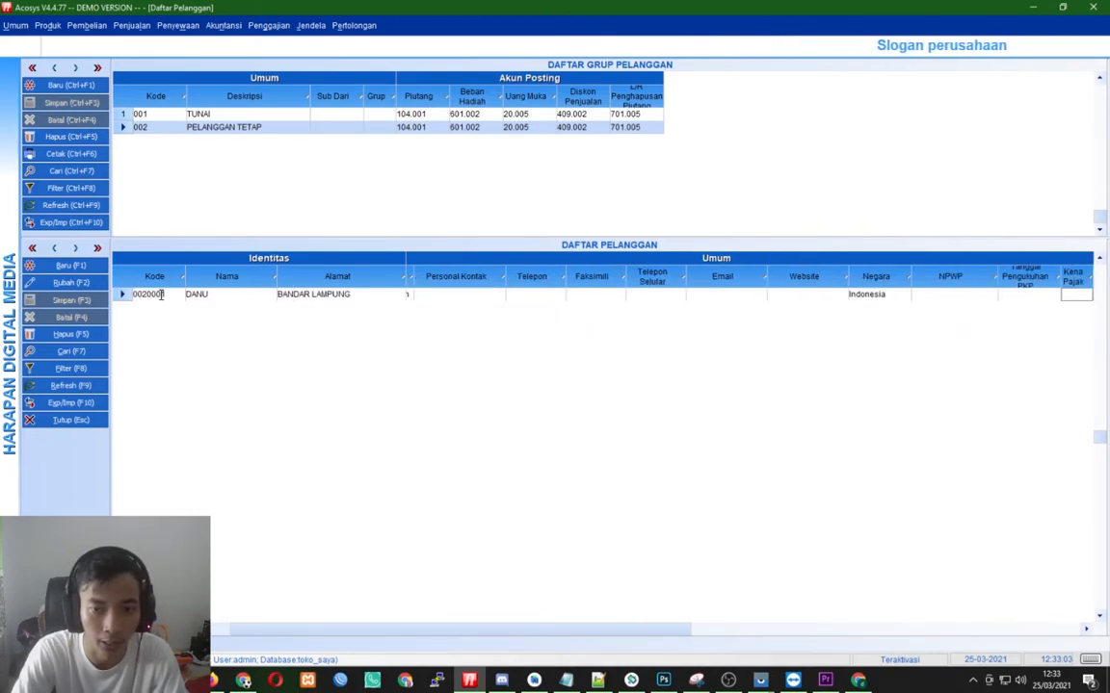
key(Tab)
key(Tab)
key(Tab)
key(Tab)
key(Tab)
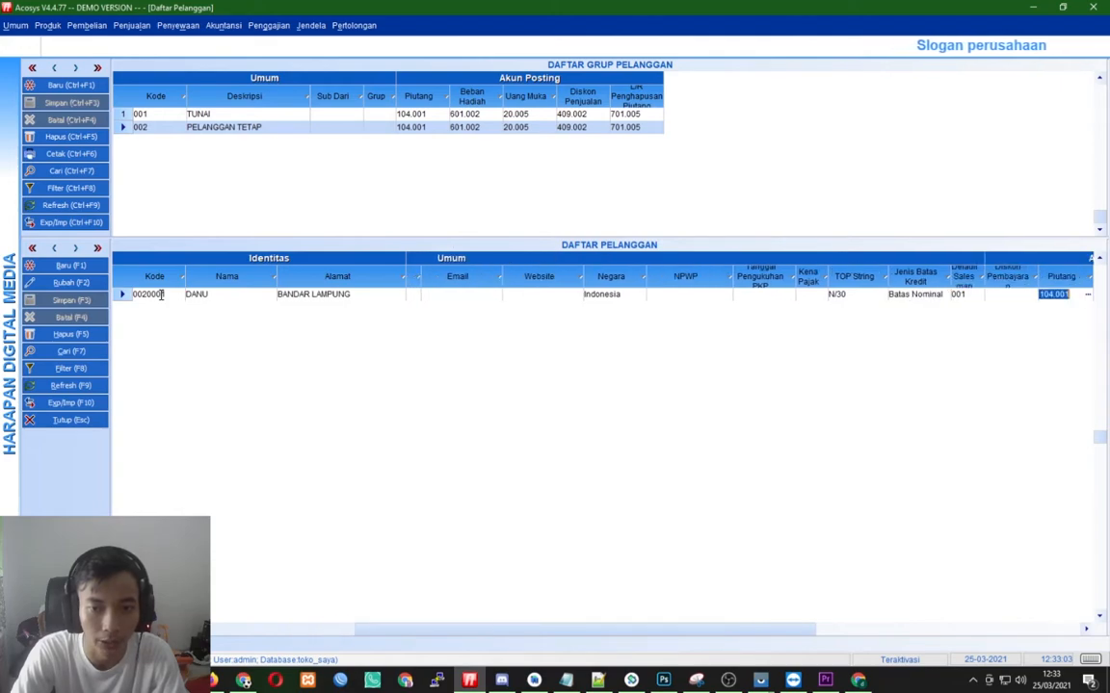
key(shift+Tab)
key(shift+Tab)
key(shift+Tab)
key(shift+Tab)
key(Tab)
key(Tab)
key(shift+Tab)
key(Tab)
key(Tab)
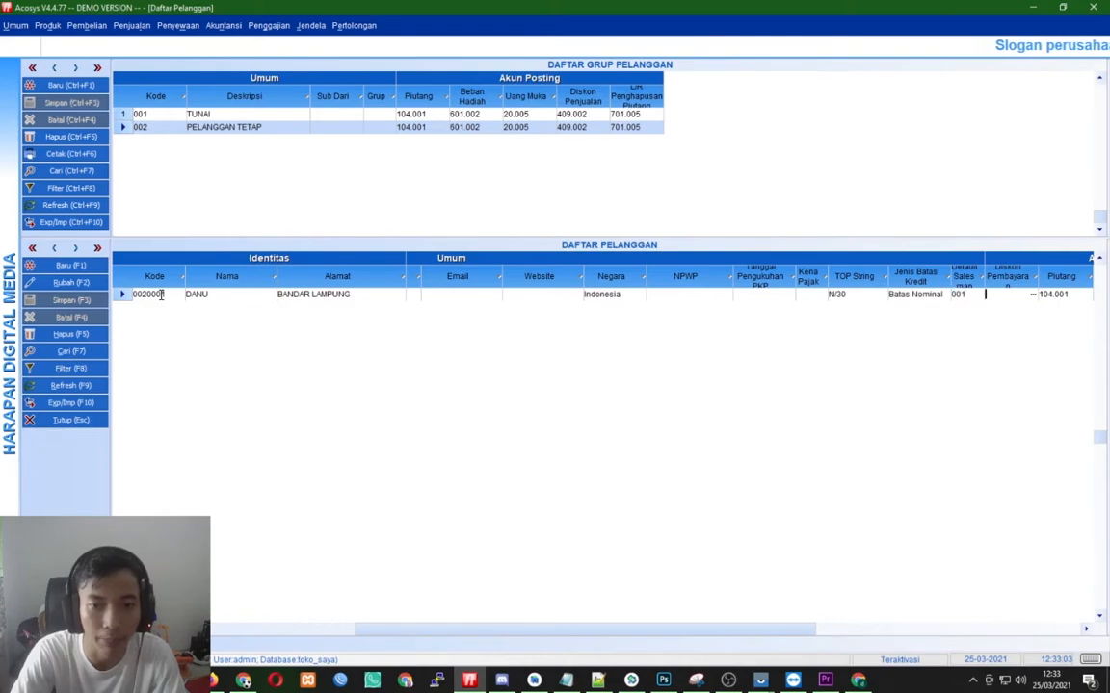
key(Tab)
key(Tab)
key(Tab)
key(Tab)
key(shift+Tab)
key(shift+Tab)
key(shift+Tab)
key(shift+Tab)
key(shift+Tab)
key(shift+Tab)
key(shift+Tab)
key(shift+Tab)
key(shift+Tab)
key(shift+Tab)
key(shift+Tab)
key(shift+Tab)
key(shift+Tab)
key(shift+Tab)
key(shift+Tab)
key(shift+Tab)
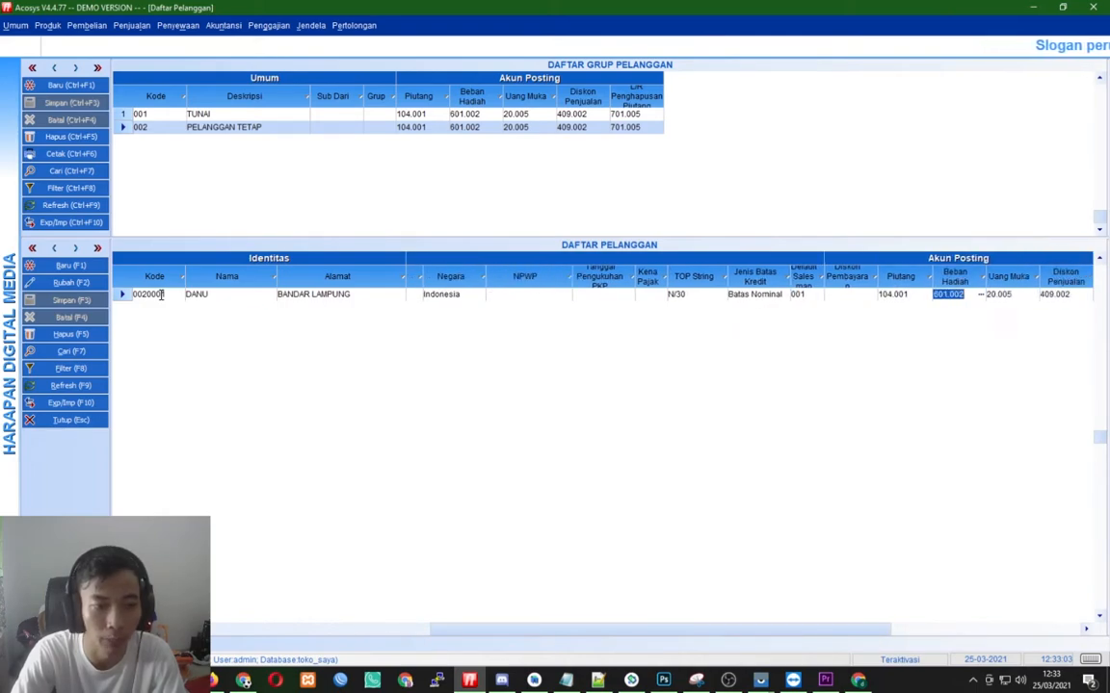
key(shift+Tab)
key(shift+Tab)
key(shift+Tab)
key(shift+Tab)
key(shift+Tab)
key(shift+Tab)
key(shift+Tab)
key(shift+Tab)
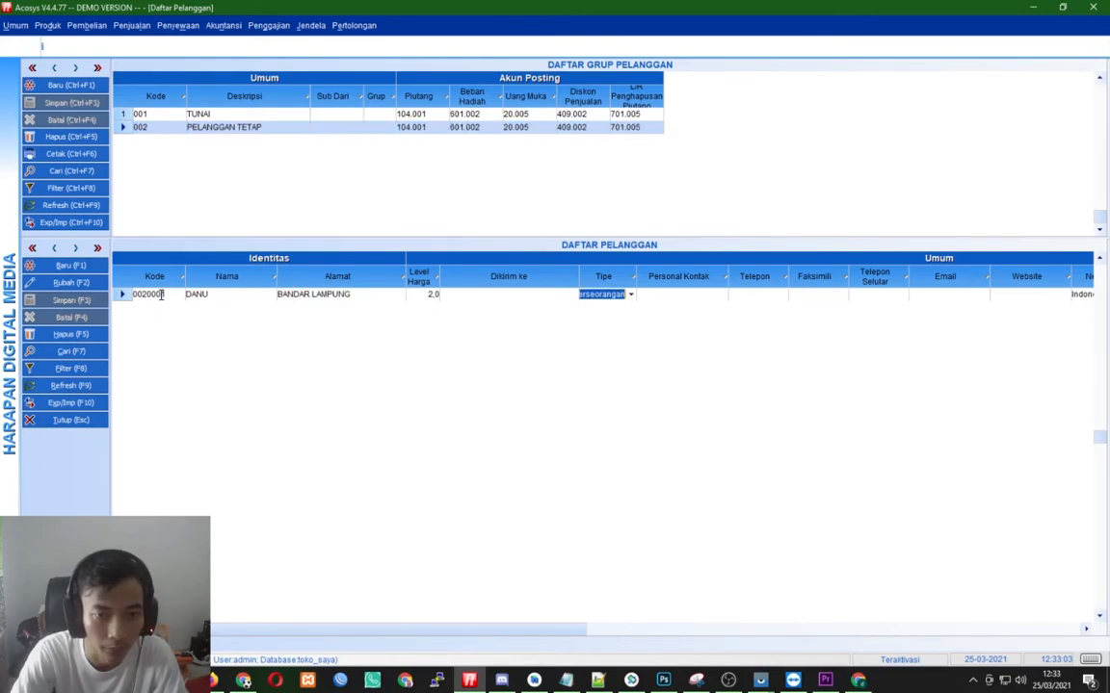
key(Tab)
key(Tab)
key(Tab)
key(Tab)
key(Tab)
key(Tab)
key(Tab)
key(Tab)
key(Tab)
key(Tab)
key(Tab)
key(Tab)
key(Tab)
key(Tab)
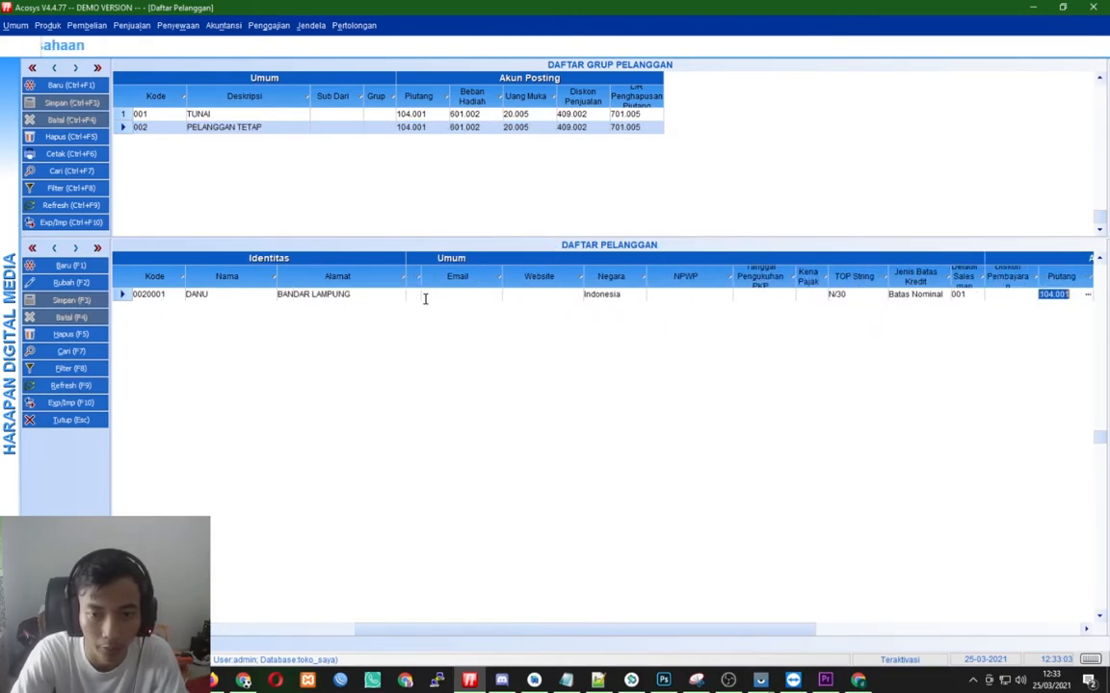
key(Tab)
key(Tab)
key(Tab)
key(Tab)
key(Tab)
key(Tab)
key(Tab)
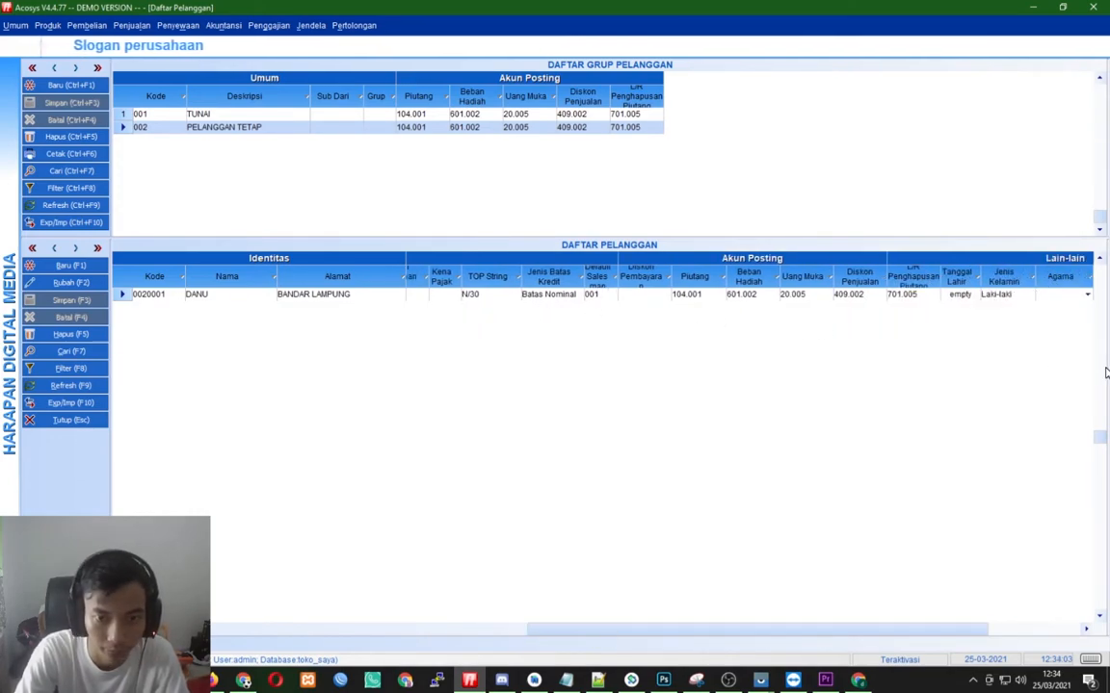
drag(1106, 377, 901, 377)
click(943, 486)
drag(902, 467, 1106, 470)
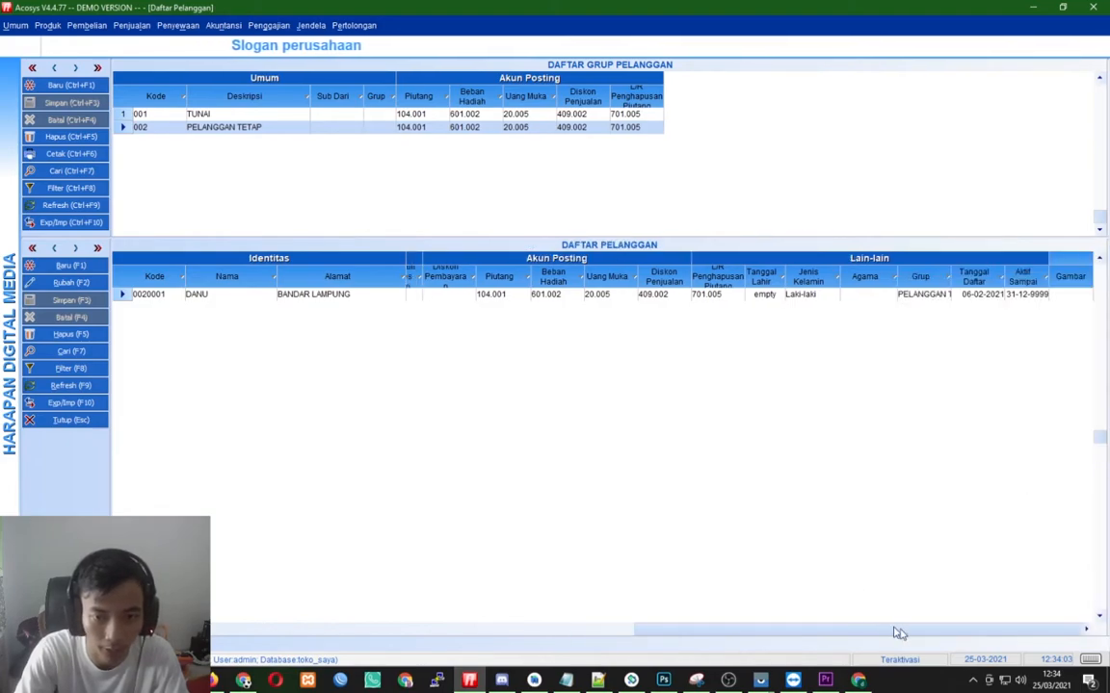
drag(869, 631, 337, 567)
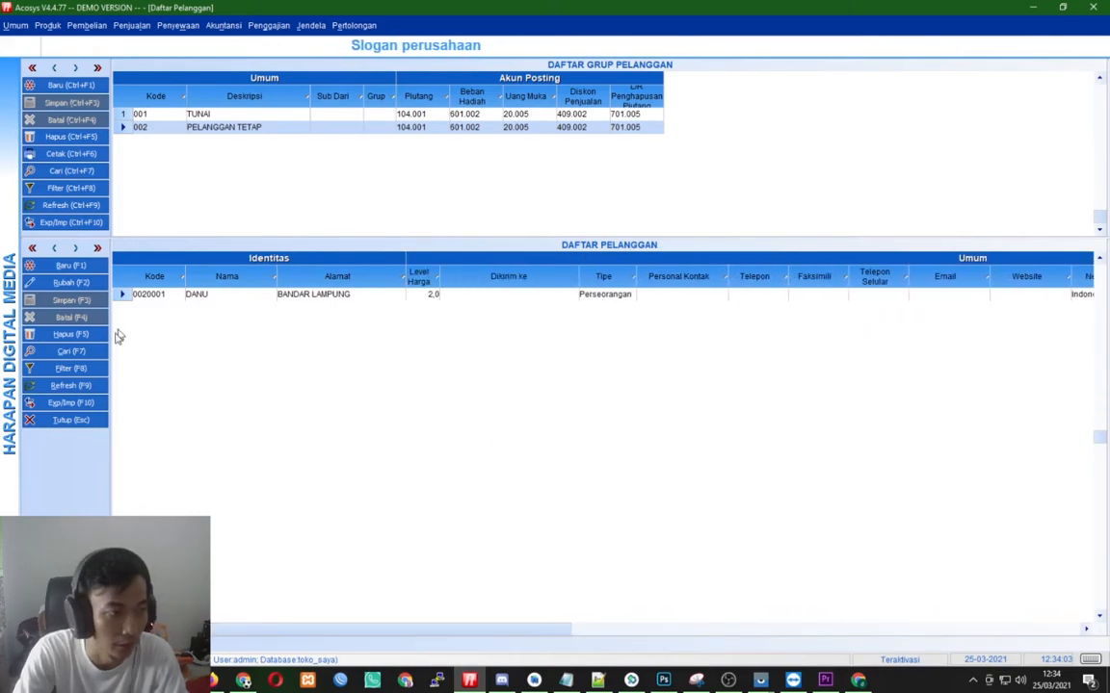
Close the customer list and reopen it
click(81, 420)
click(536, 343)
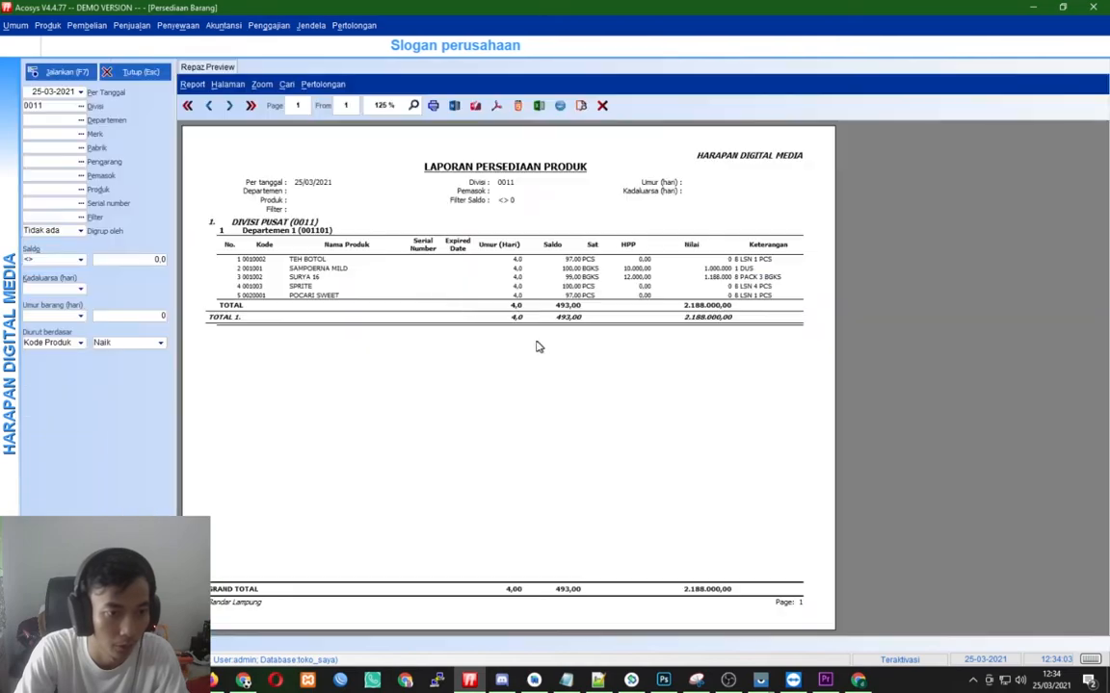
click(115, 27)
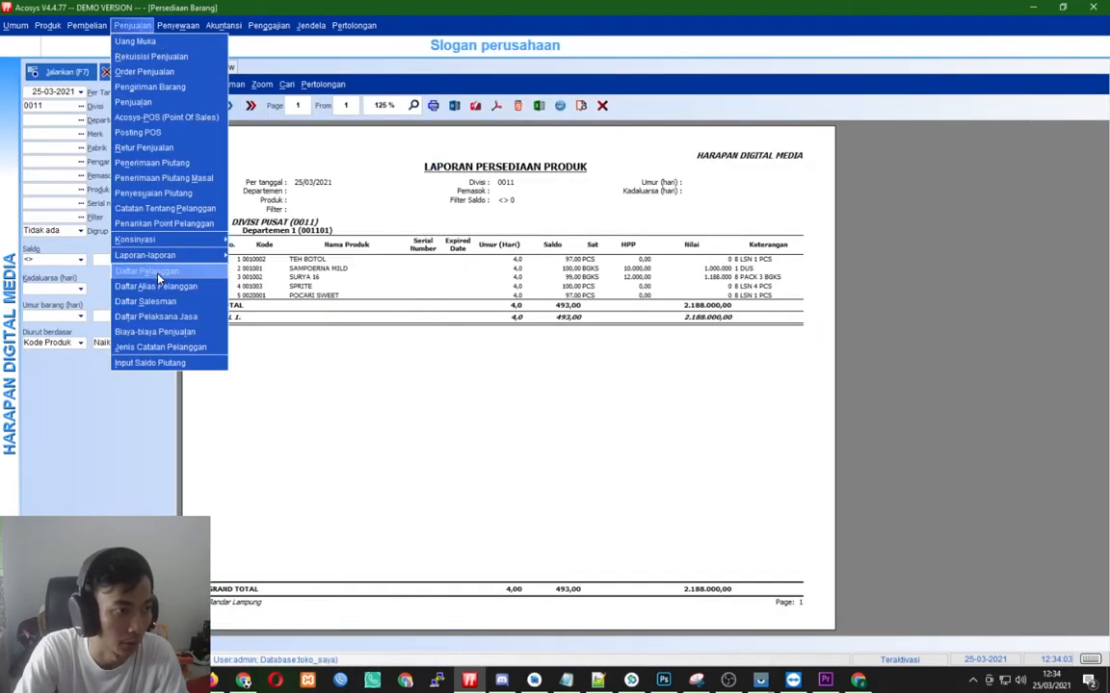
click(141, 246)
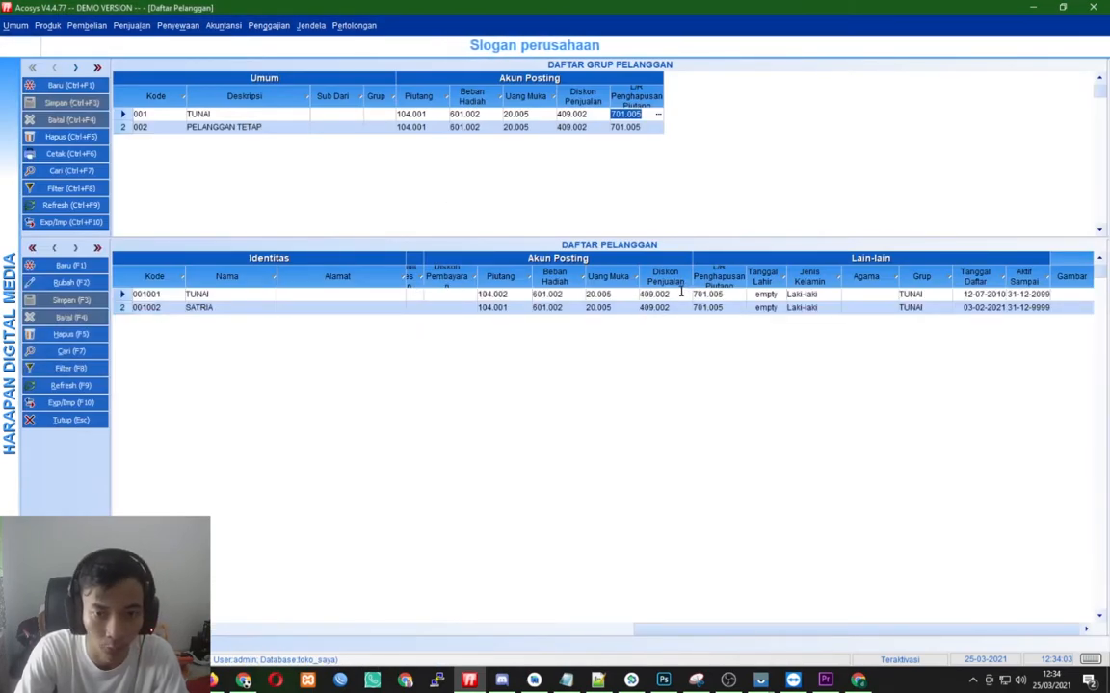
Widen the Limit Kredit column and examine the credit limits of the TUNAI and PELANGGAN TETAP customers
click(493, 294)
key(Left)
key(Left)
key(Left)
key(Left)
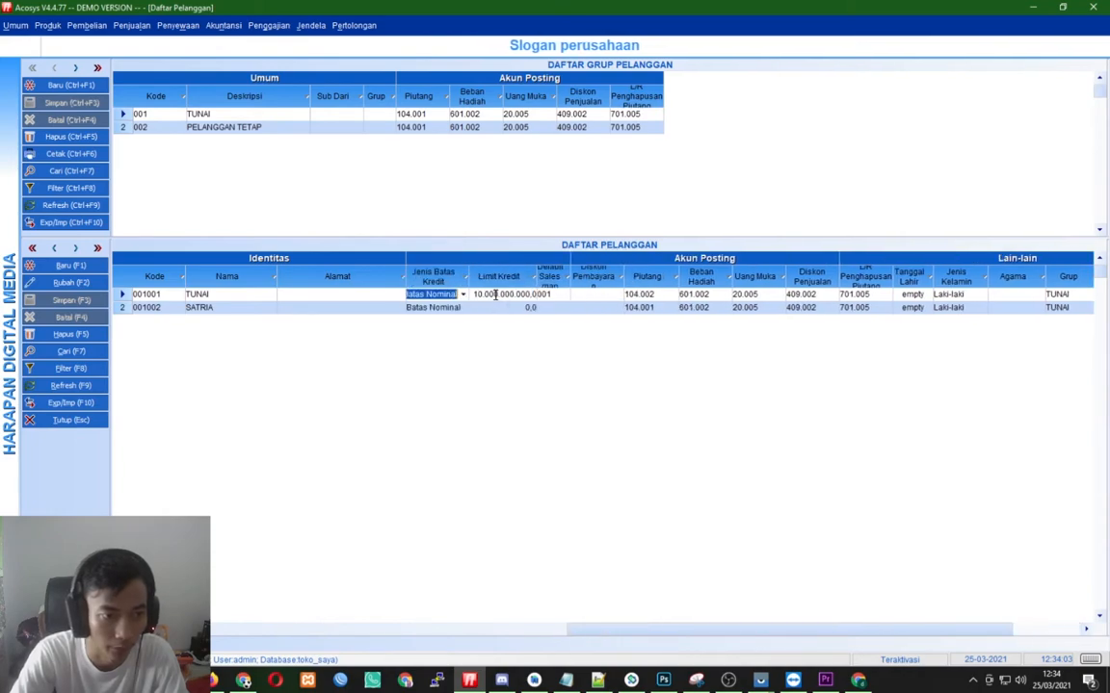
key(Right)
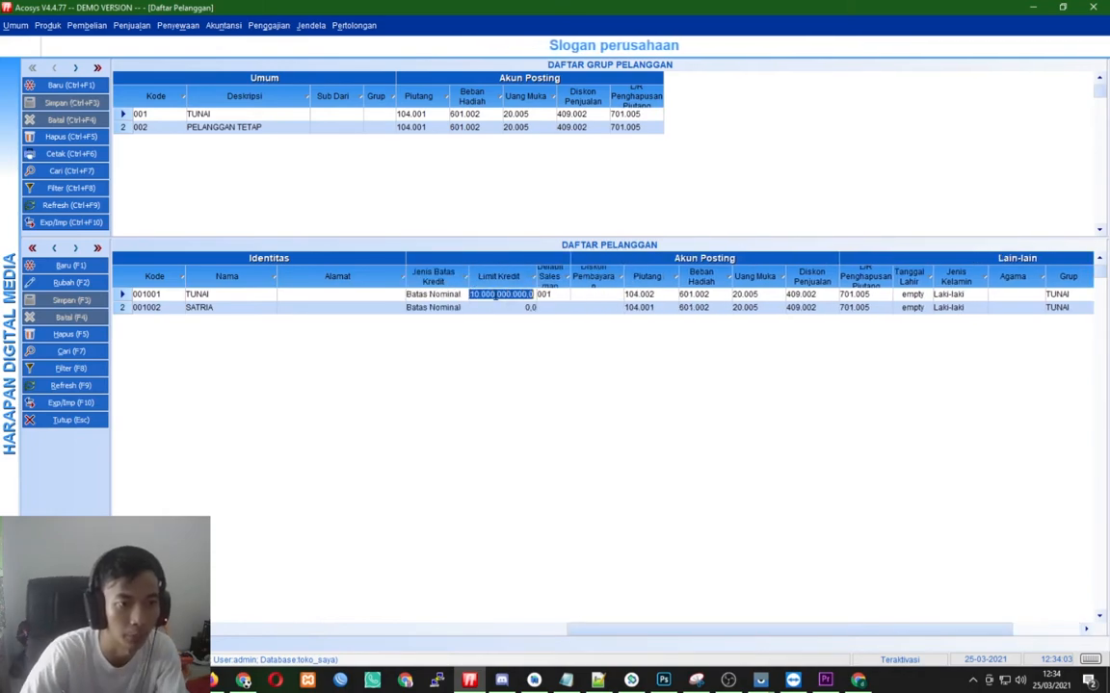
drag(536, 276, 604, 276)
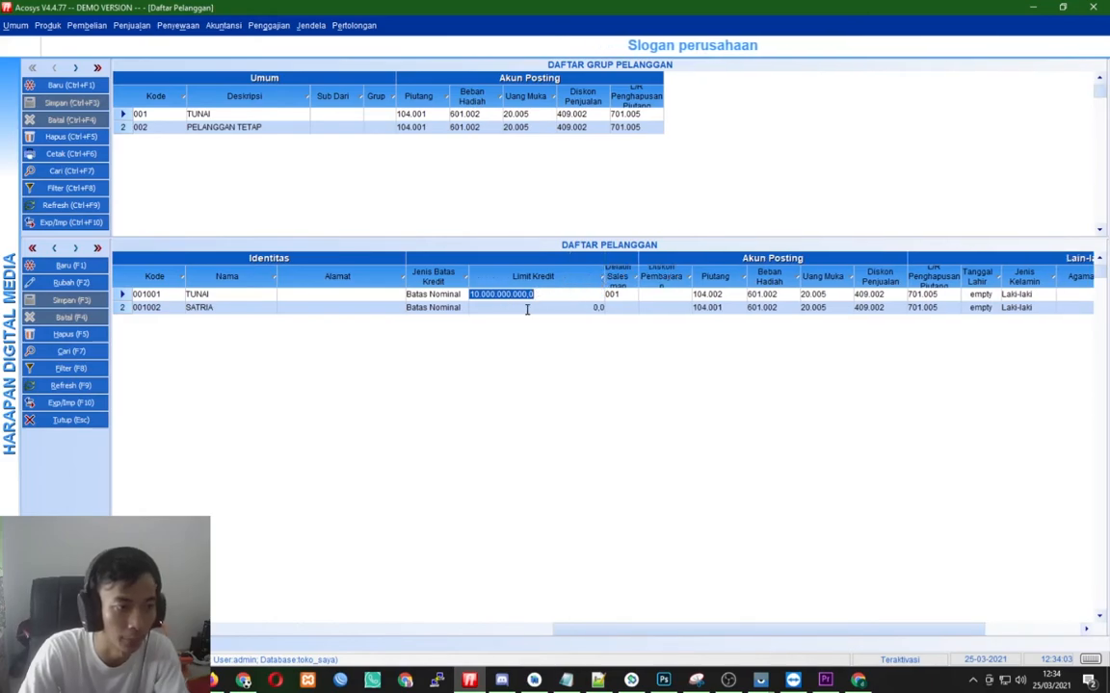
click(268, 126)
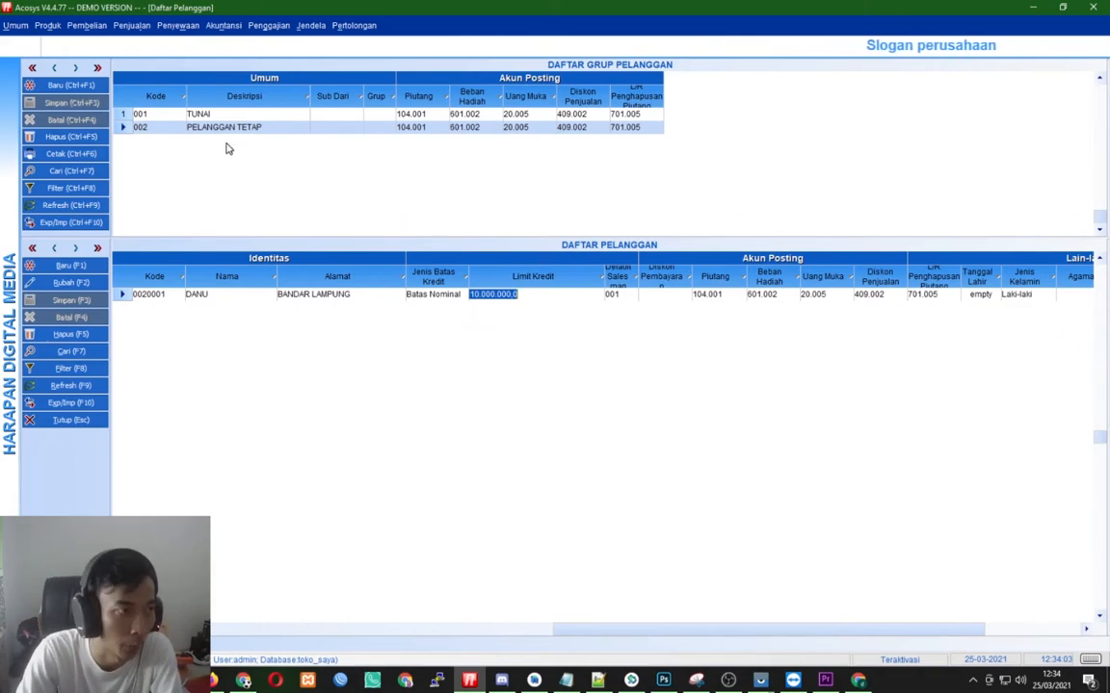
Add a salesman with code 002 and name SALES A to the salesman list (Daftar Salesman) and save the record
click(131, 25)
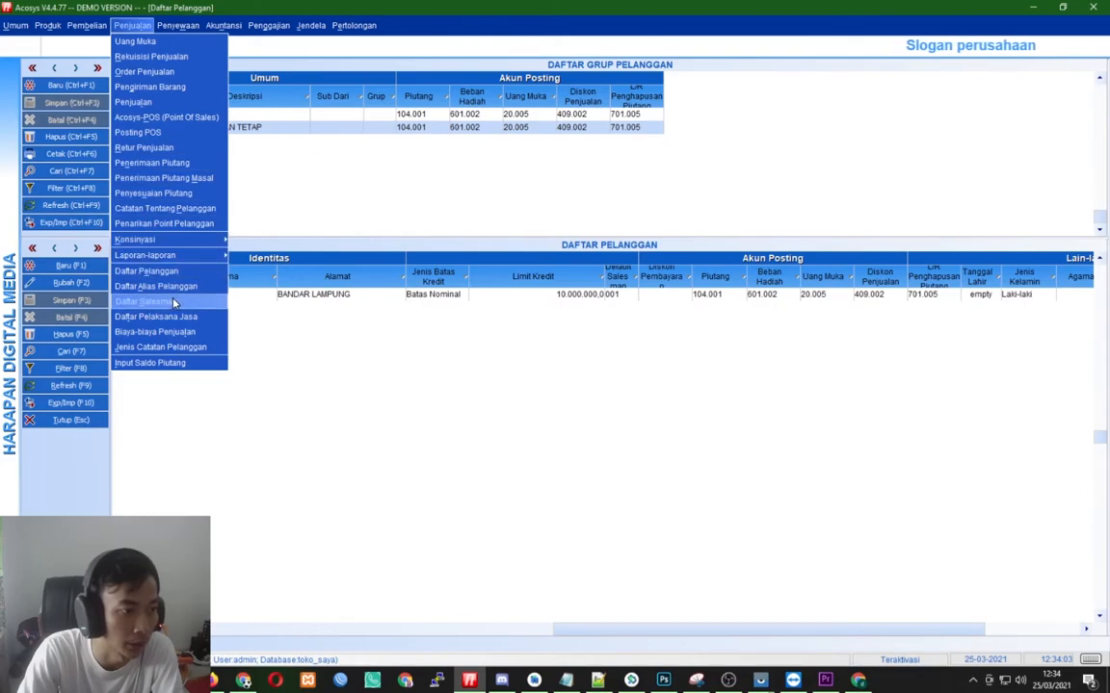
click(155, 268)
click(99, 270)
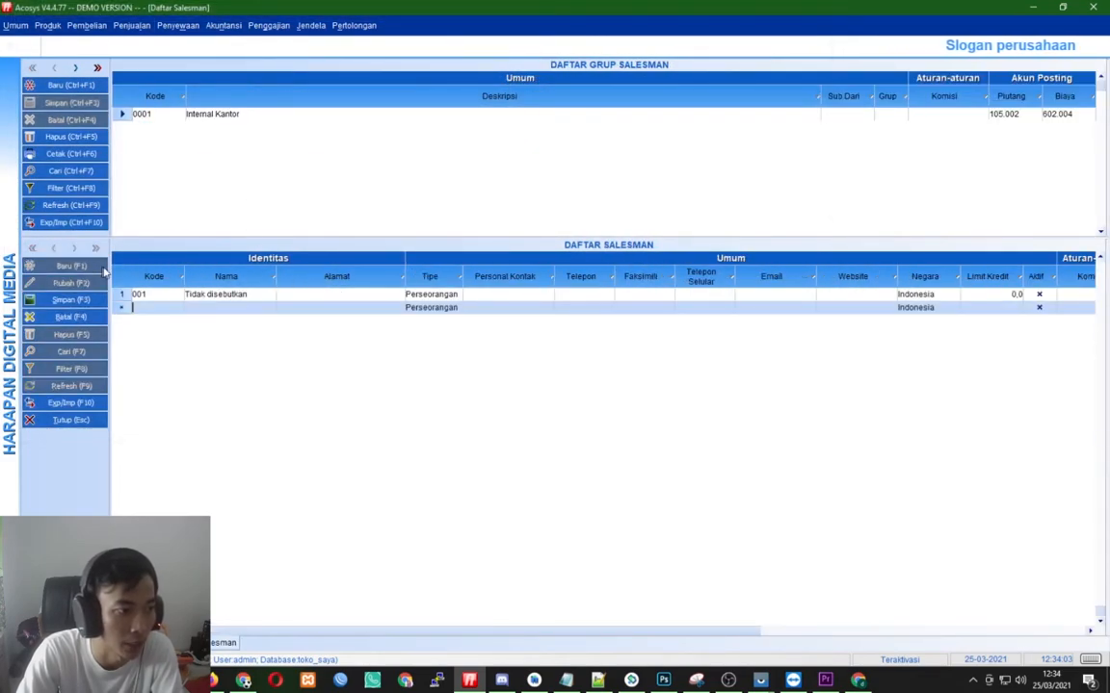
text(sale)
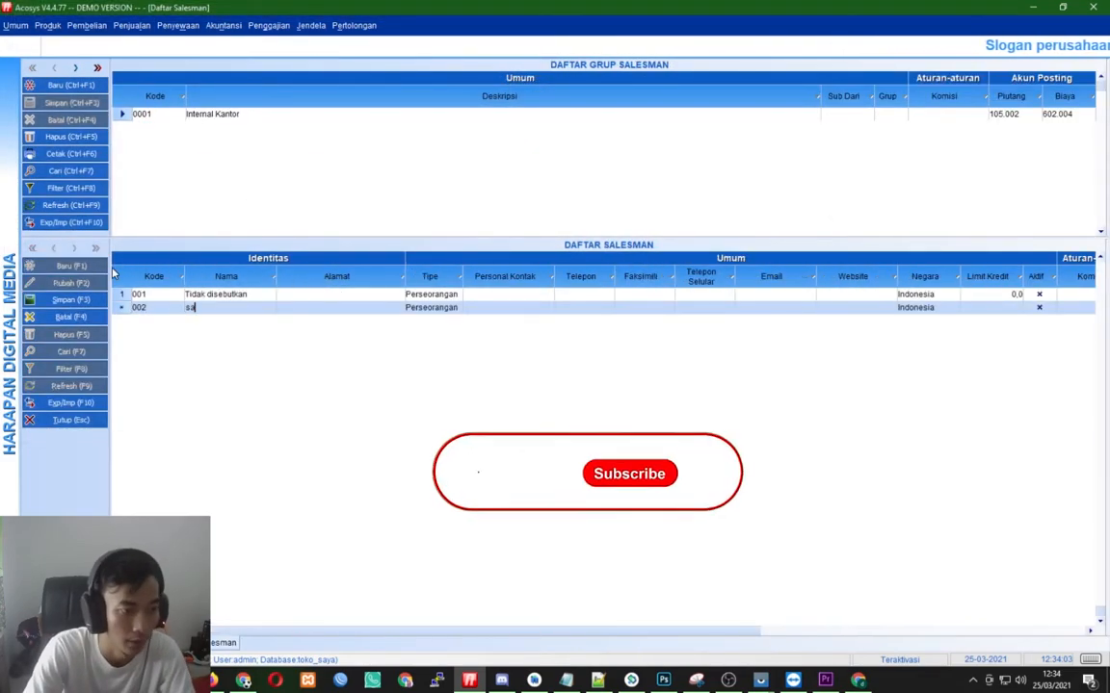
key(BackSpace)
key(BackSpace)
key(BackSpace)
key(BackSpace)
text(SA)
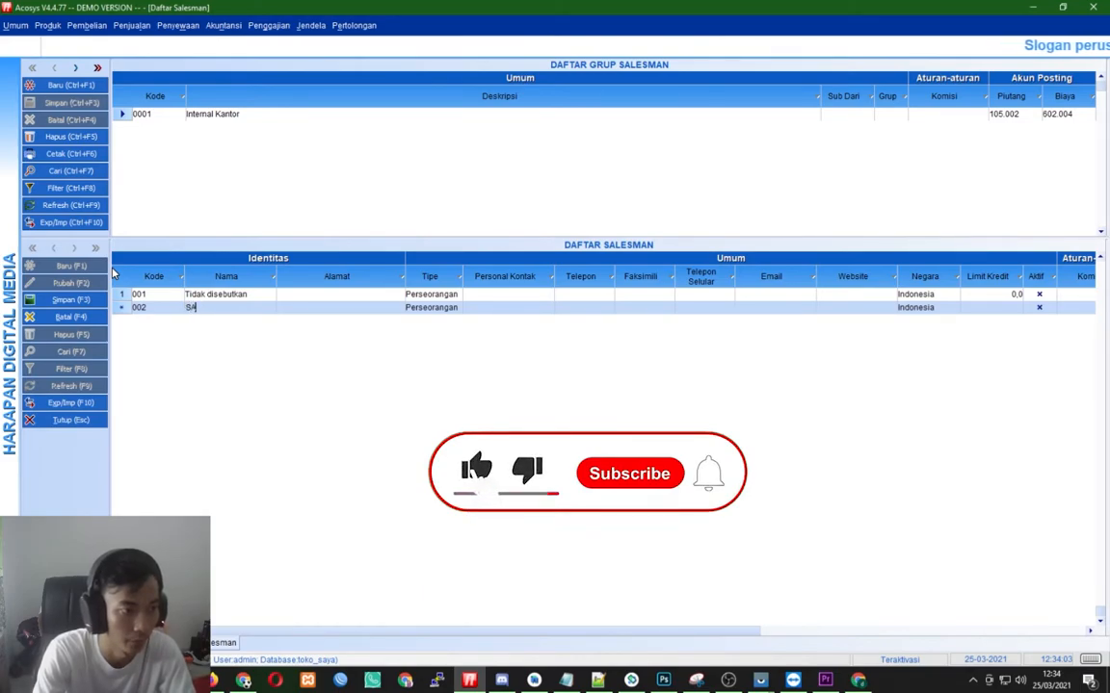
text(LES A)
key(F3)
key(Tab)
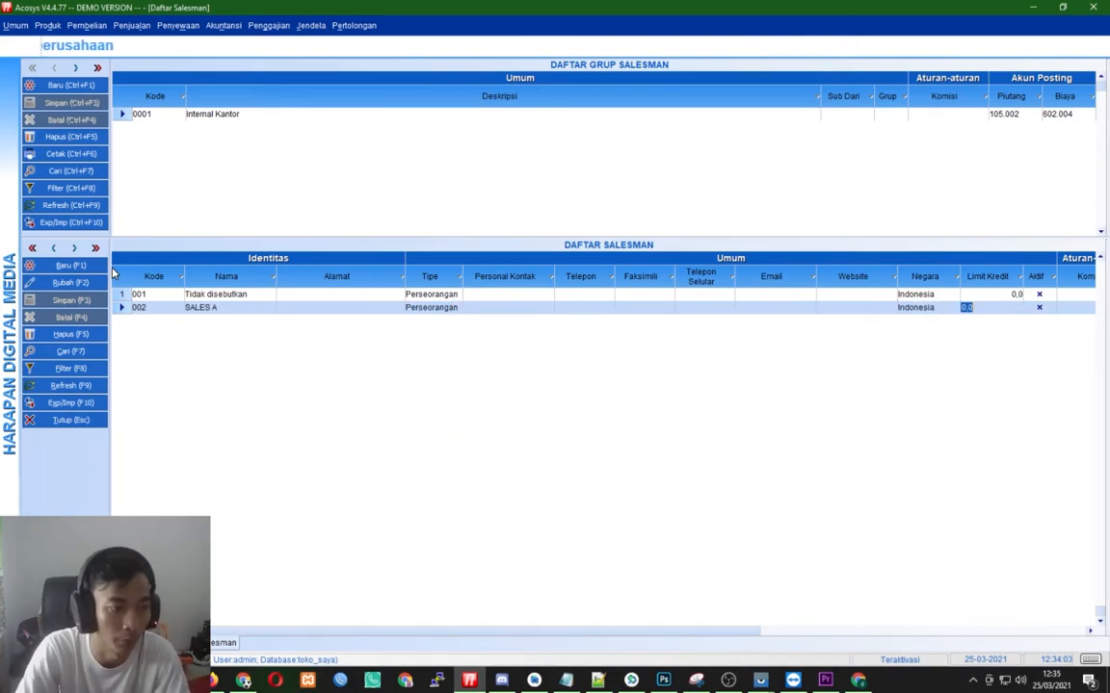
Add a service-provider group with code 002 and description KARYAWAN in Daftar Pelaksana Jasa and save it
click(132, 25)
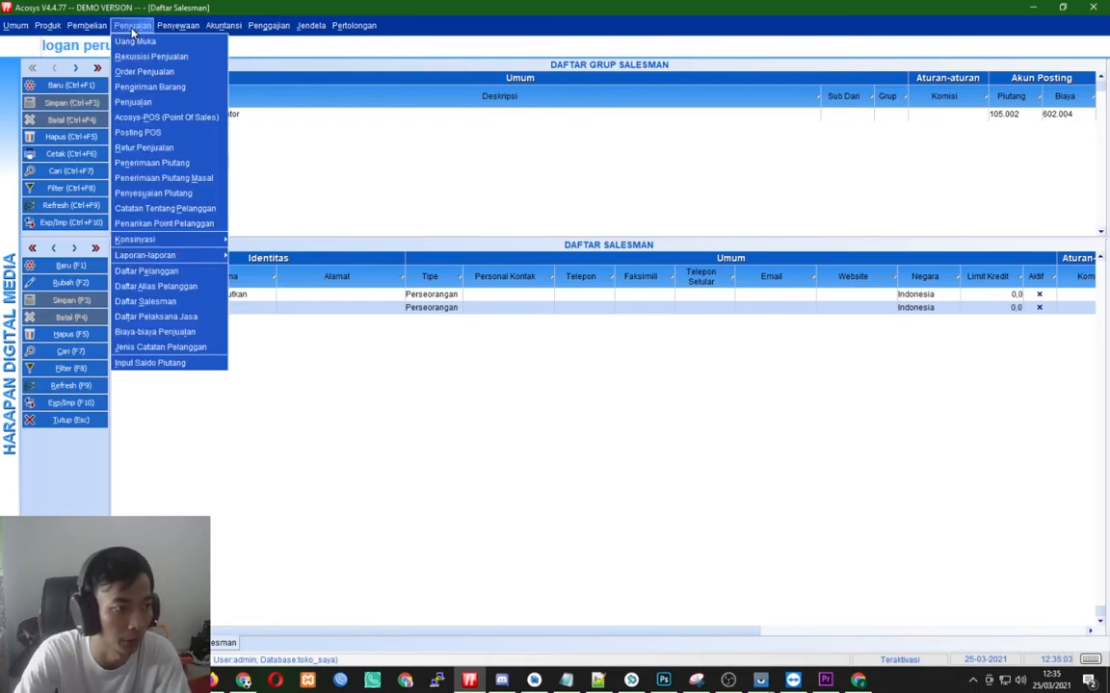
click(190, 316)
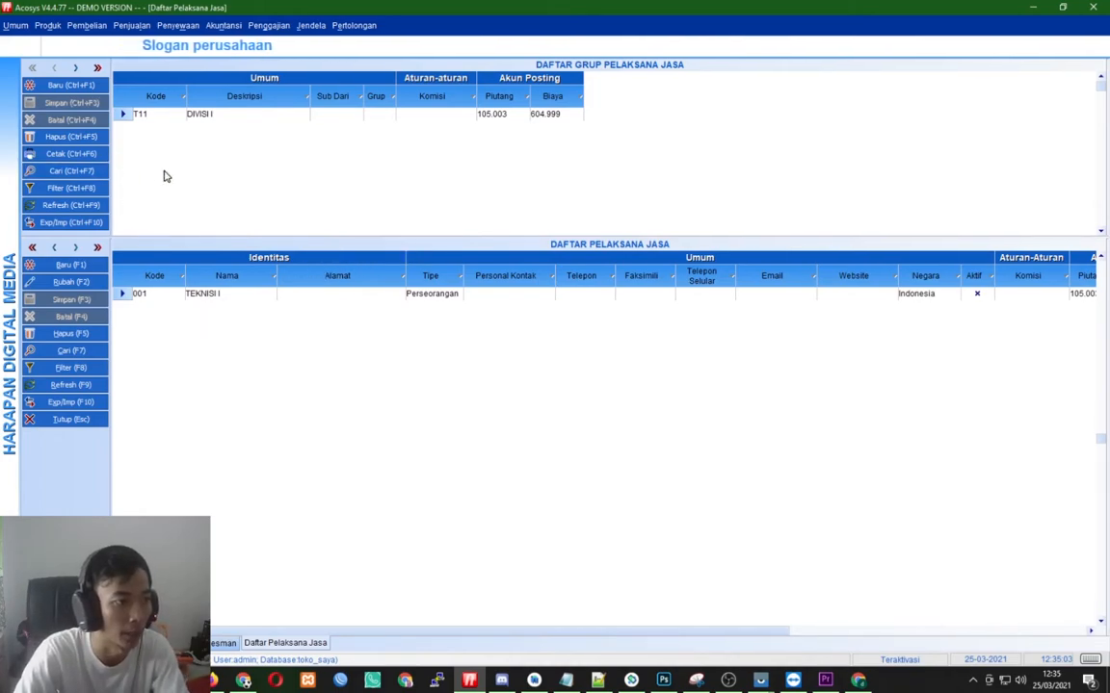
click(88, 91)
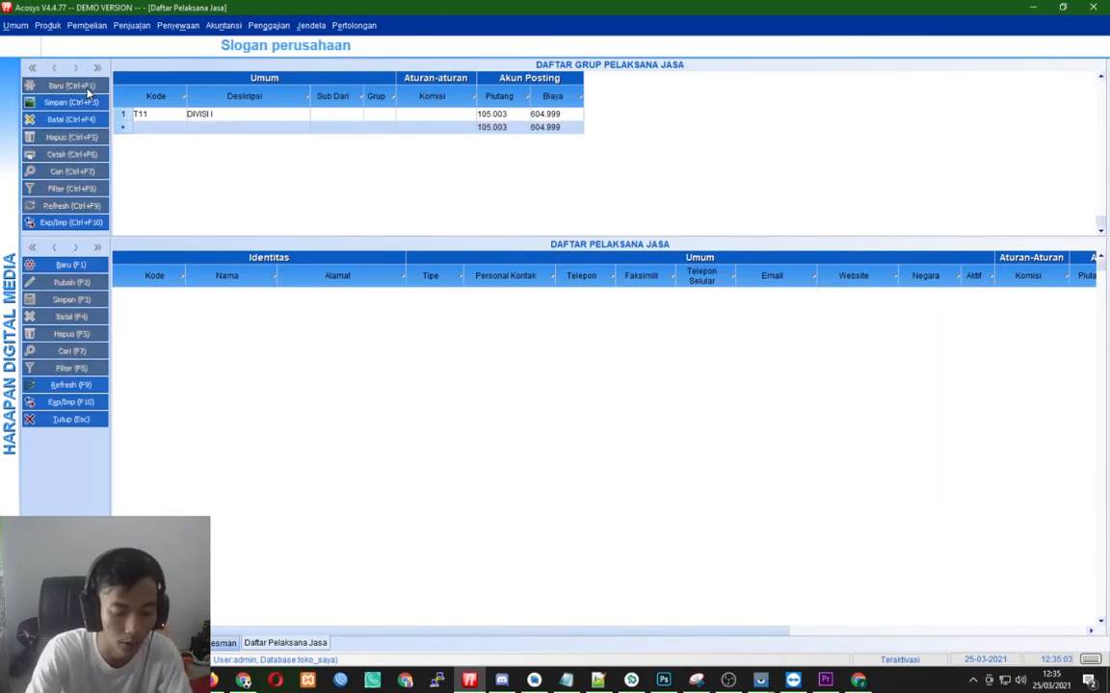
text(002)
text(KARYAW)
text(AN)
click(73, 102)
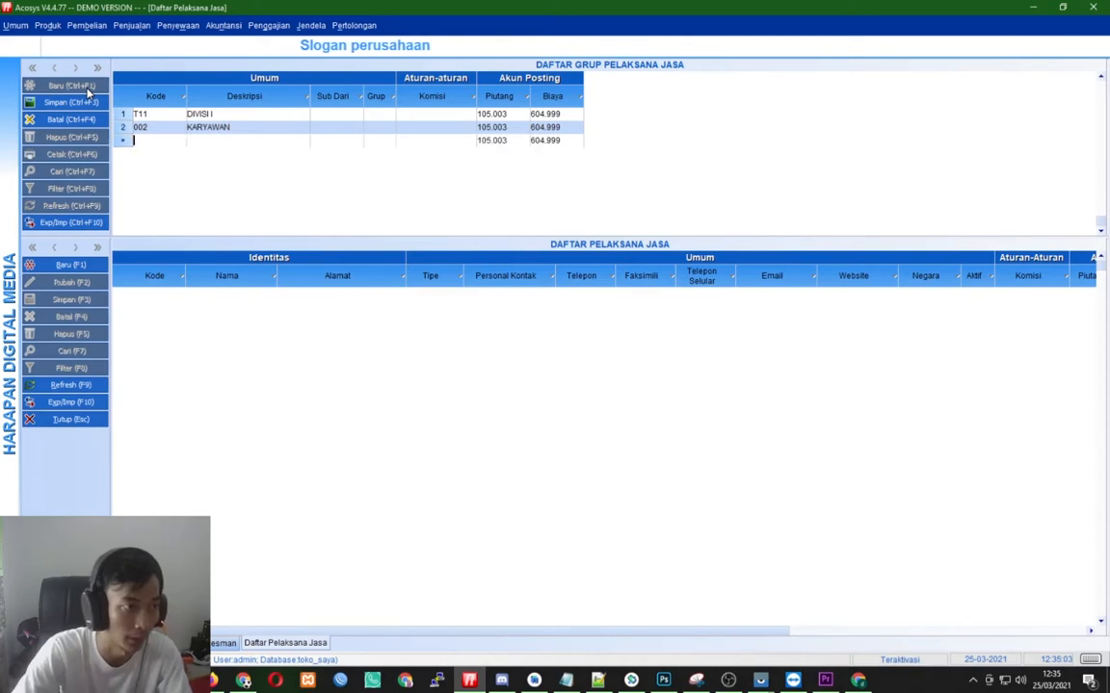
Add a service provider with code 002001 and name KARYAWAN 1 under the KARYAWAN group and save the record
click(93, 269)
text(002)
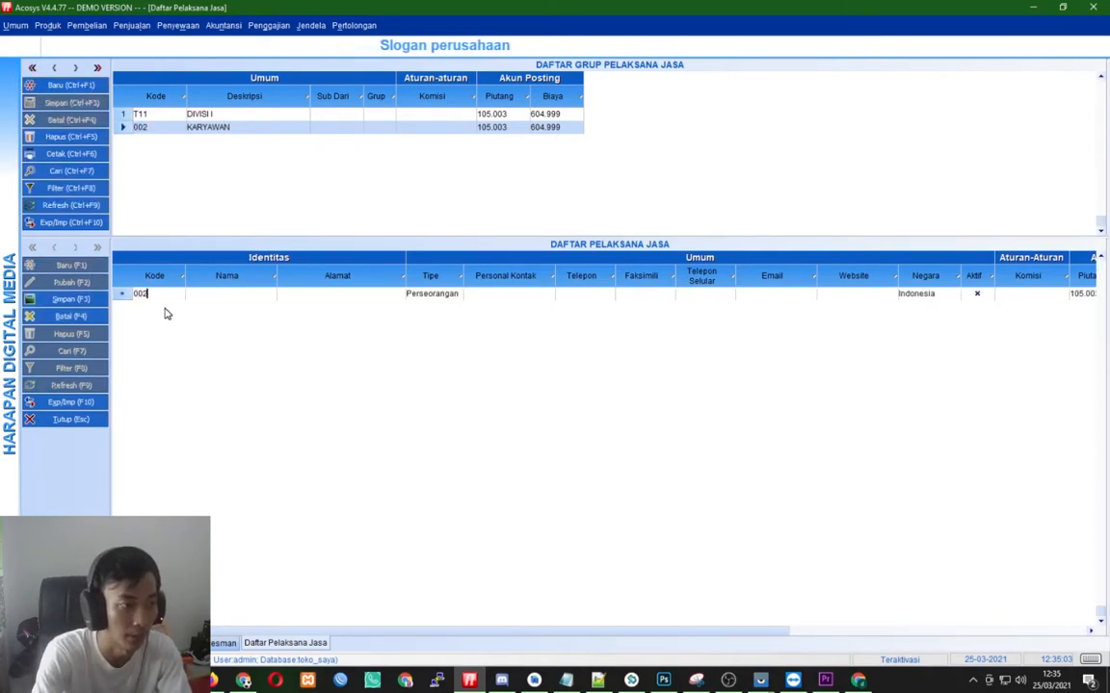
text(001)
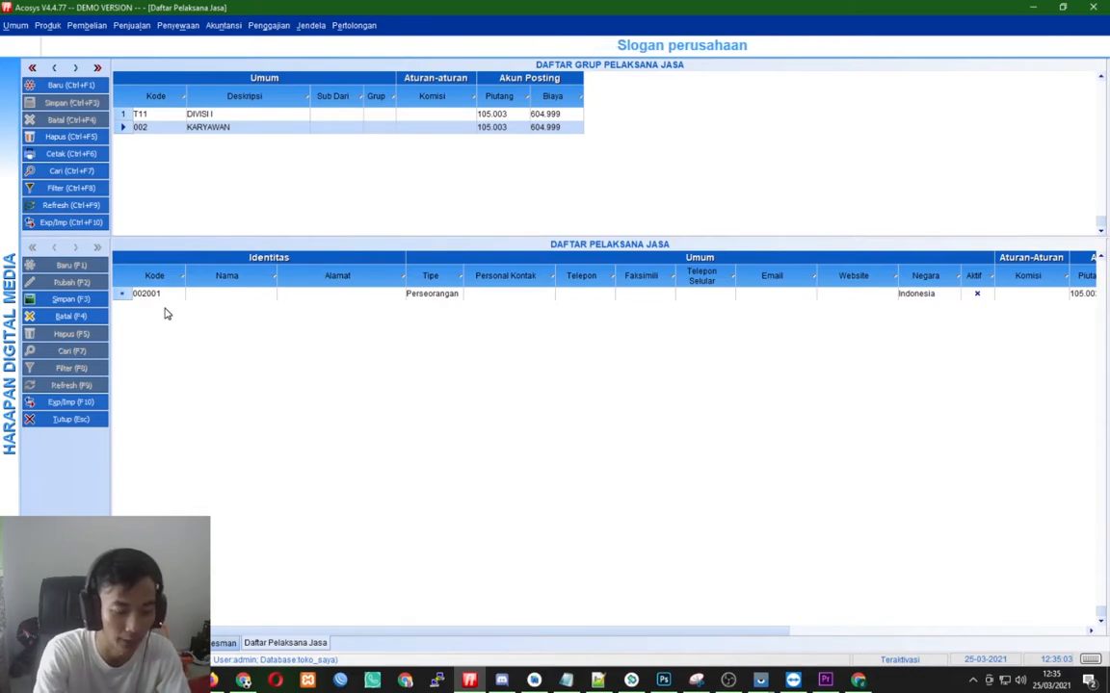
text(KARYAWAN)
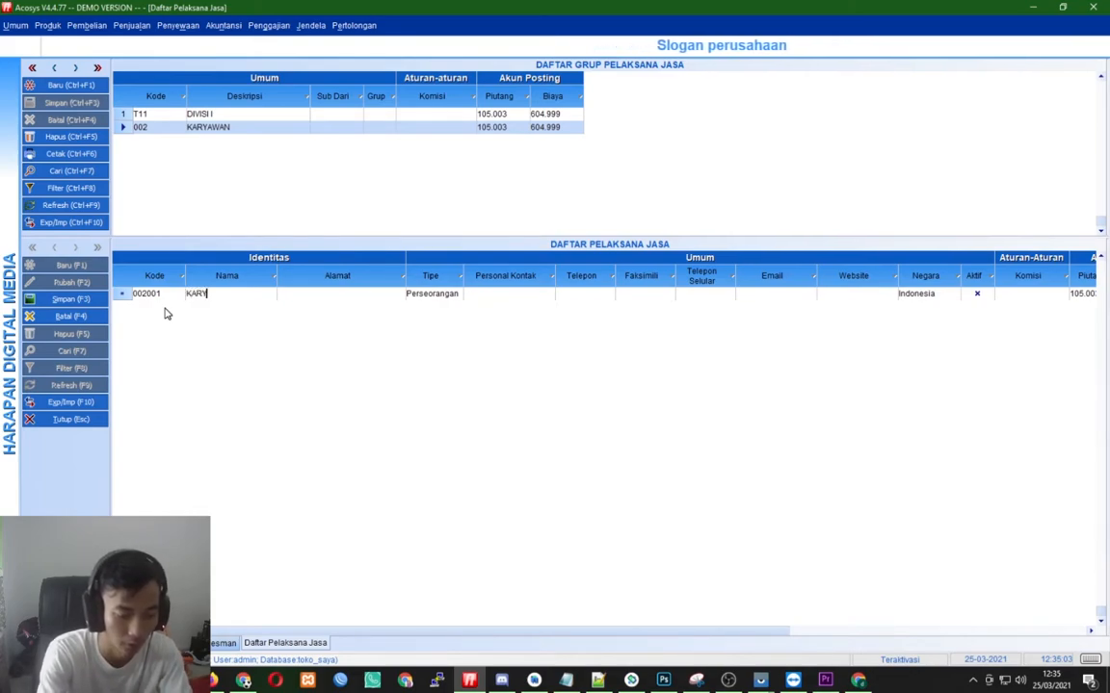
key(Left)
key(Left)
key(Left)
key(Left)
text(A)
key(Down)
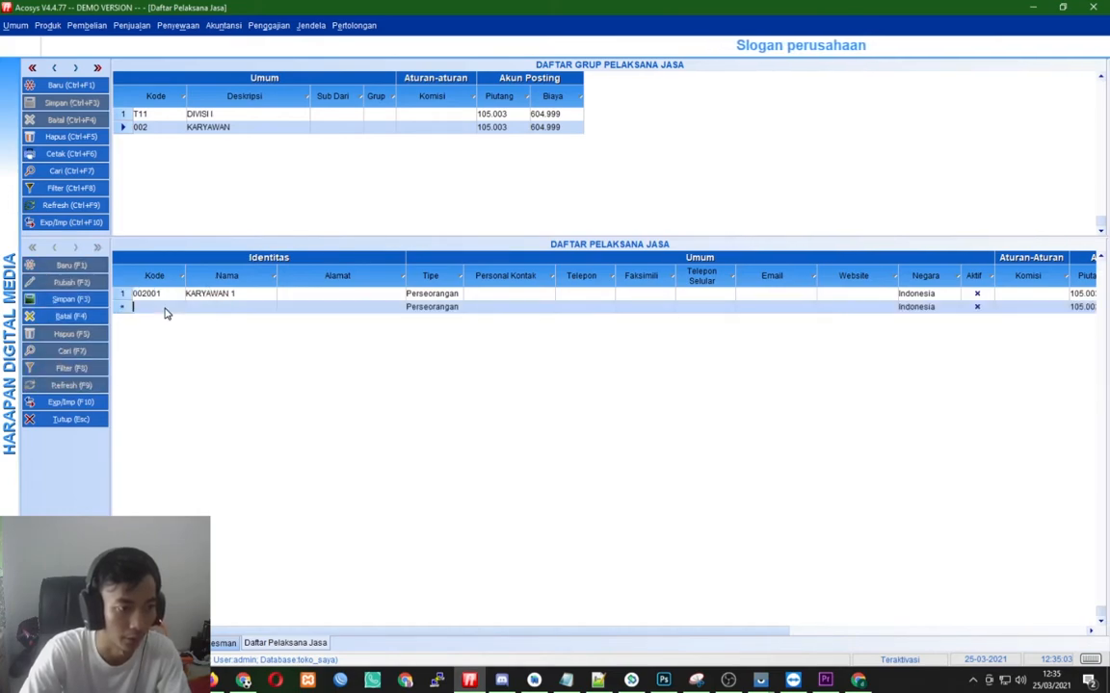
click(154, 294)
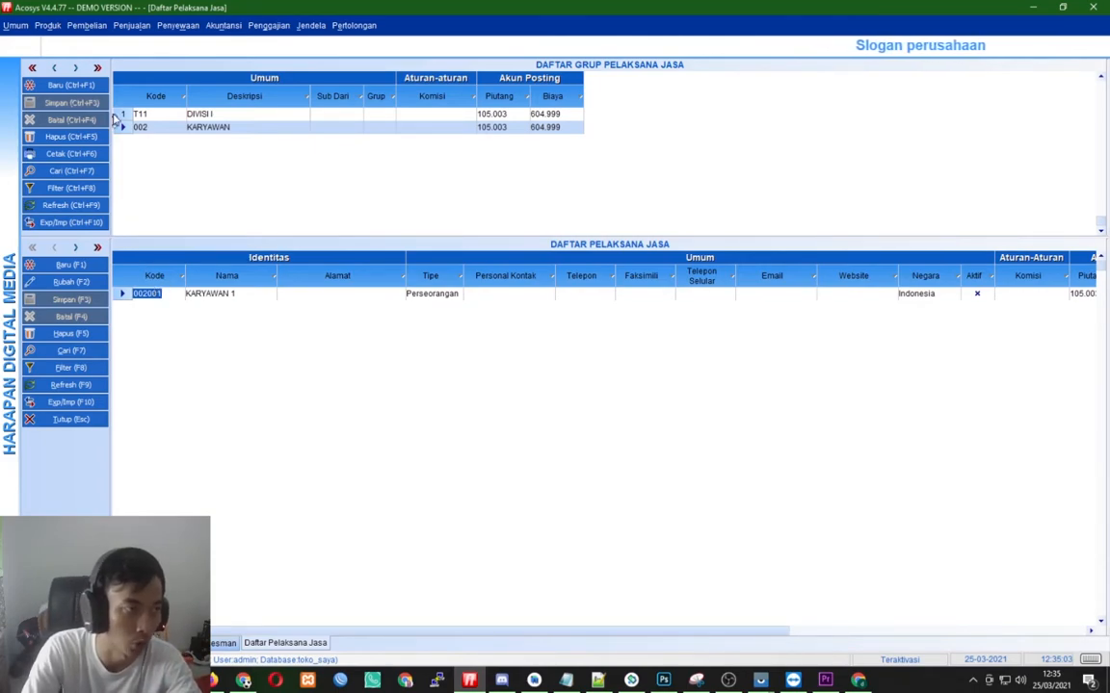
Create a new sales invoice in Penjualan and choose the last customer in the customer search list
click(134, 27)
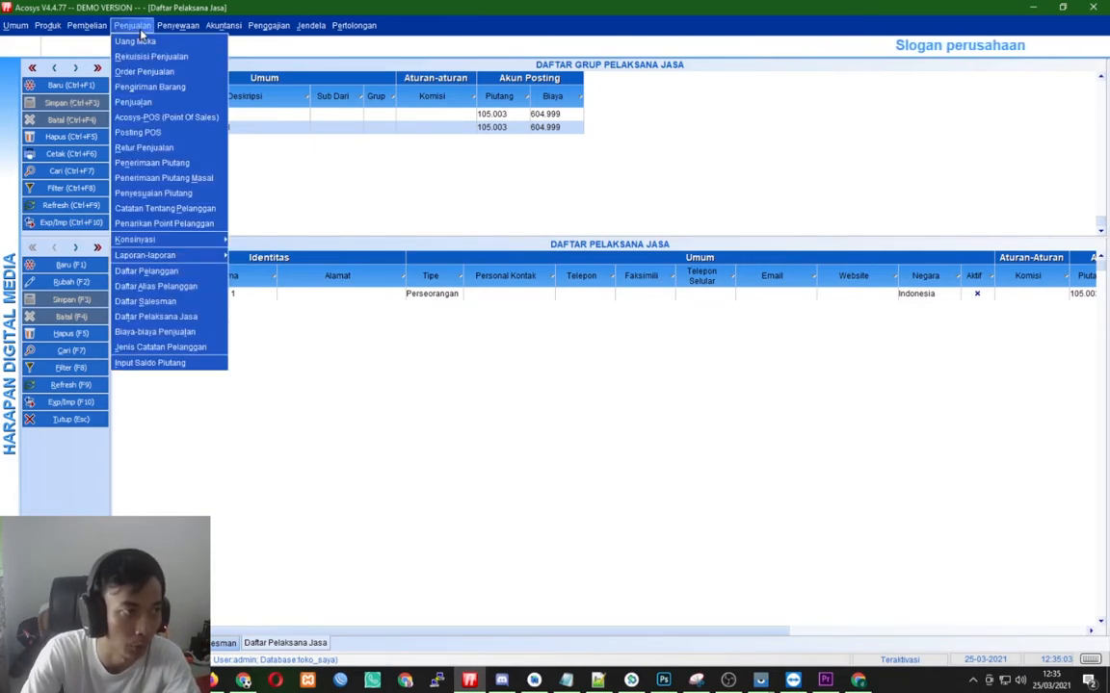
click(142, 103)
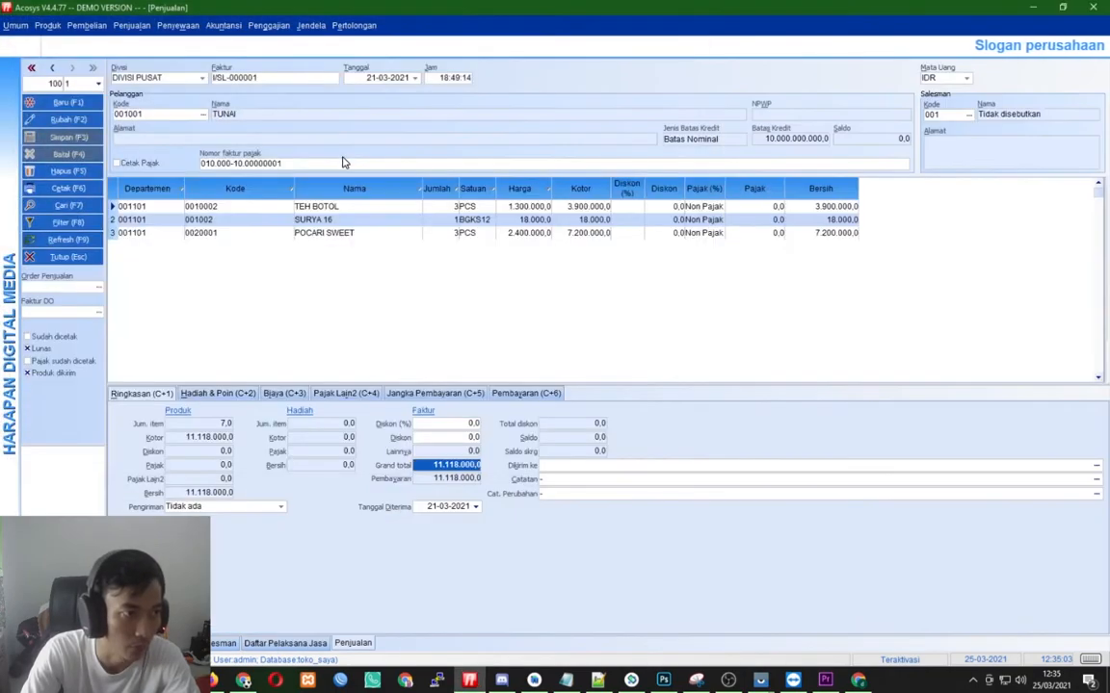
click(72, 104)
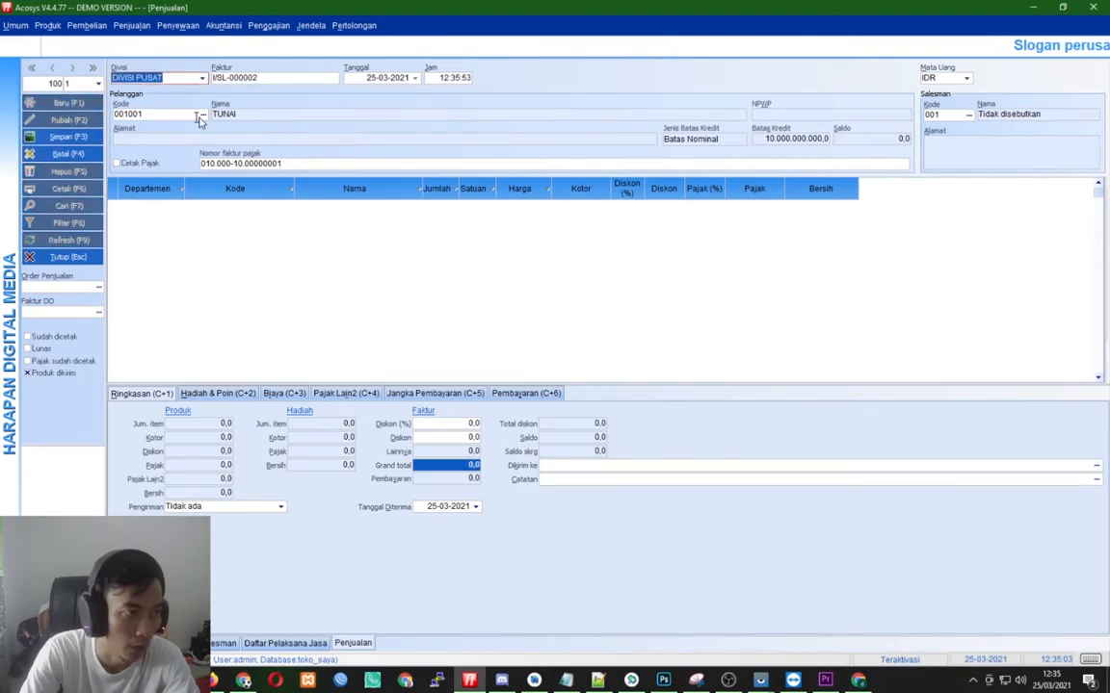
key(Tab)
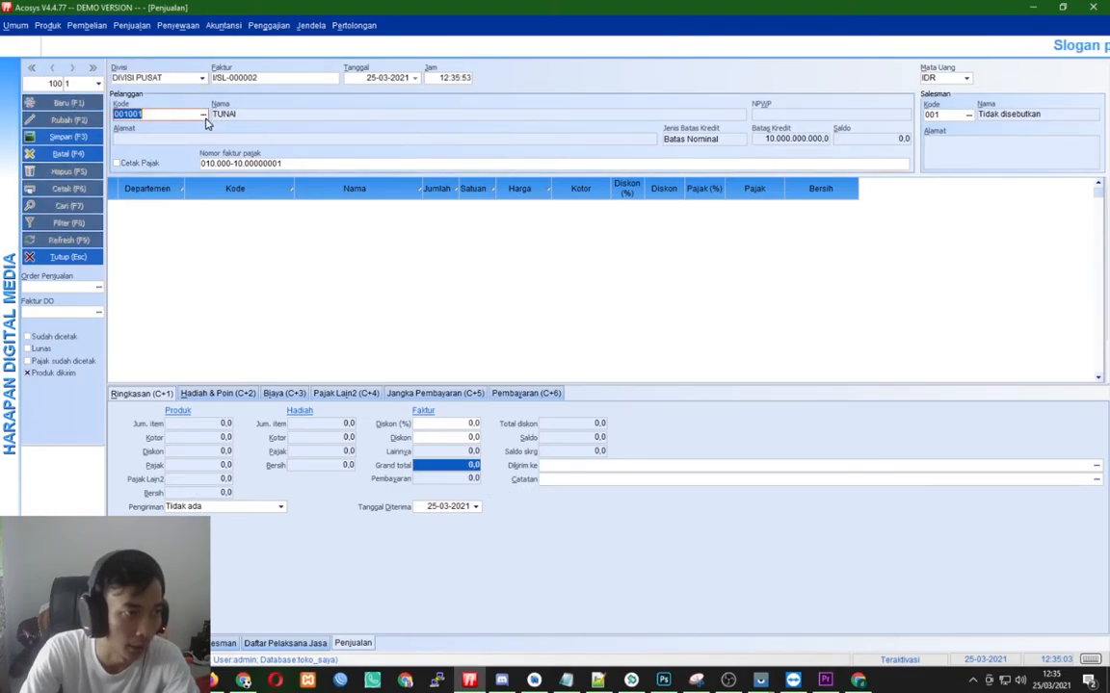
click(204, 119)
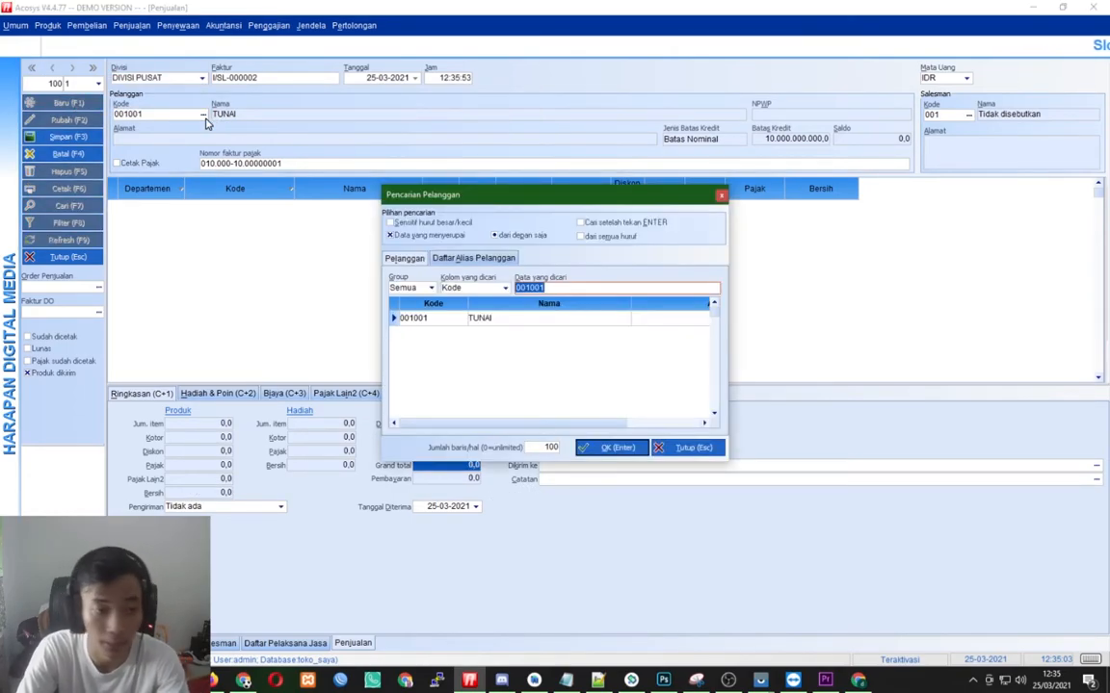
key(BackSpace)
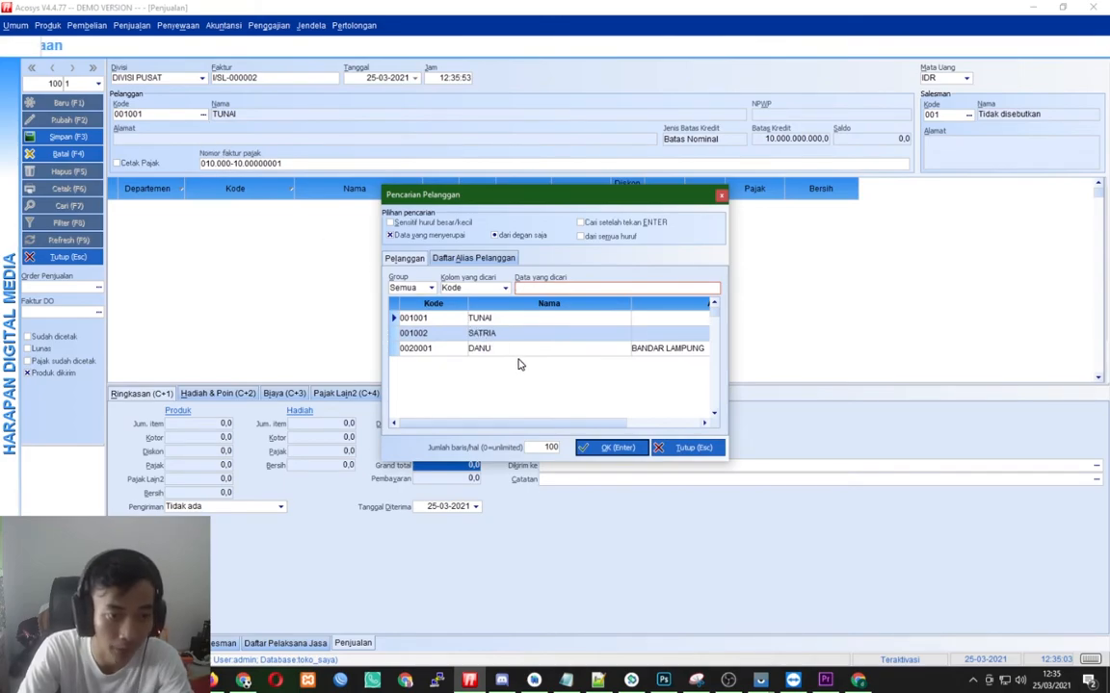
click(500, 321)
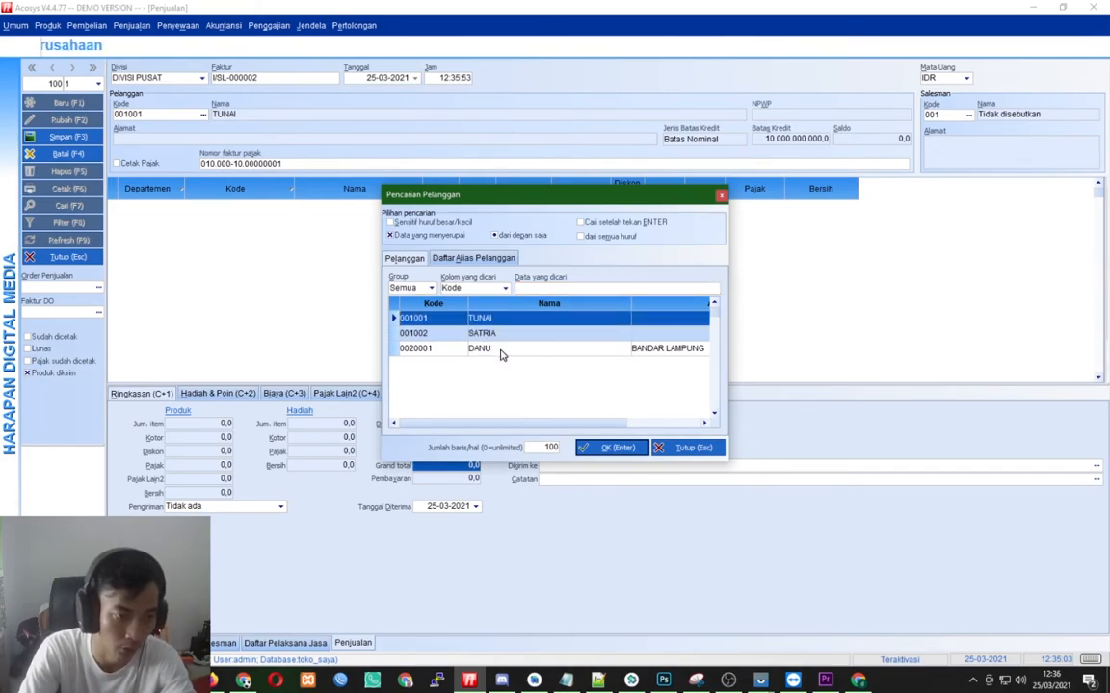
click(500, 349)
double_click(499, 351)
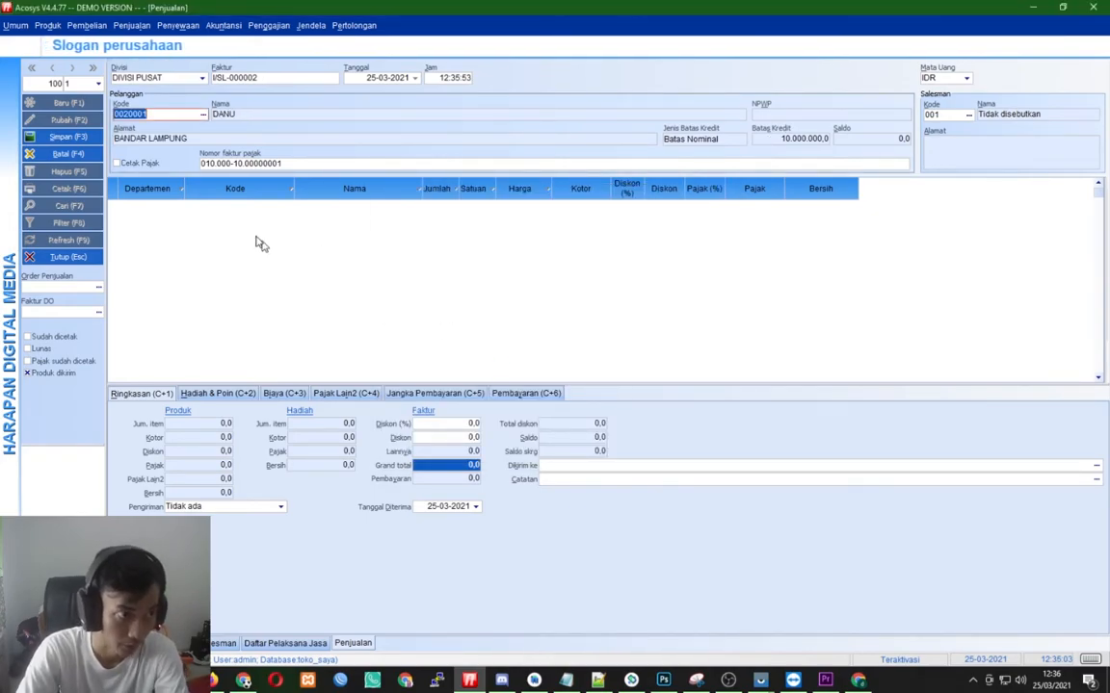
Set the invoice's salesman to SALES A (code 002)
click(949, 114)
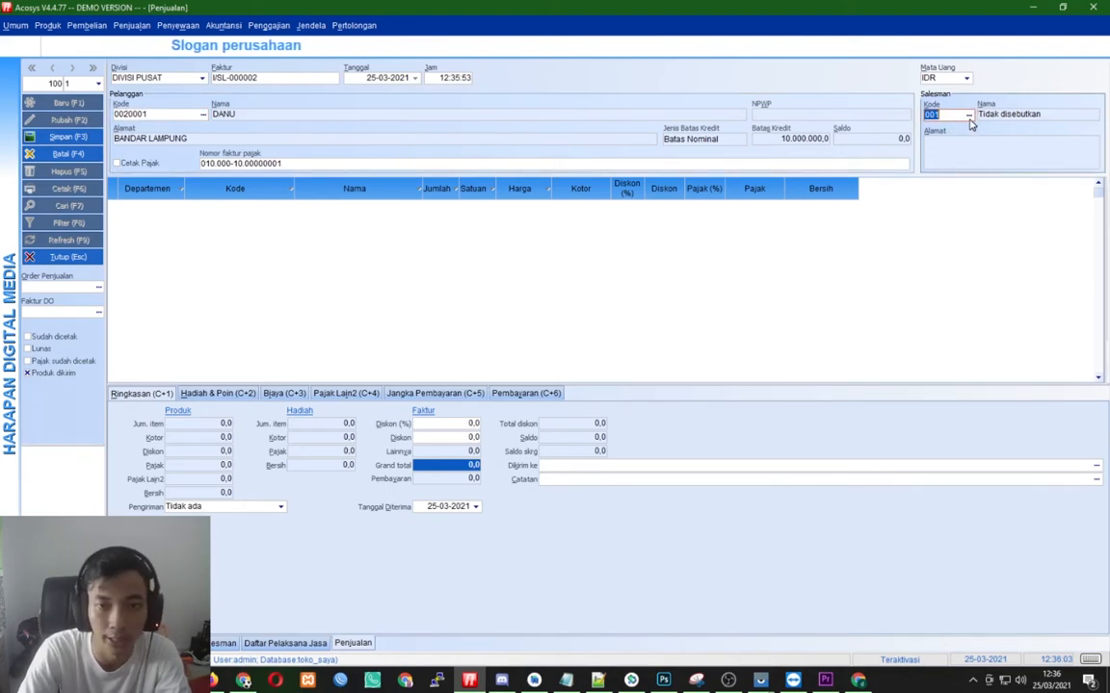
click(968, 114)
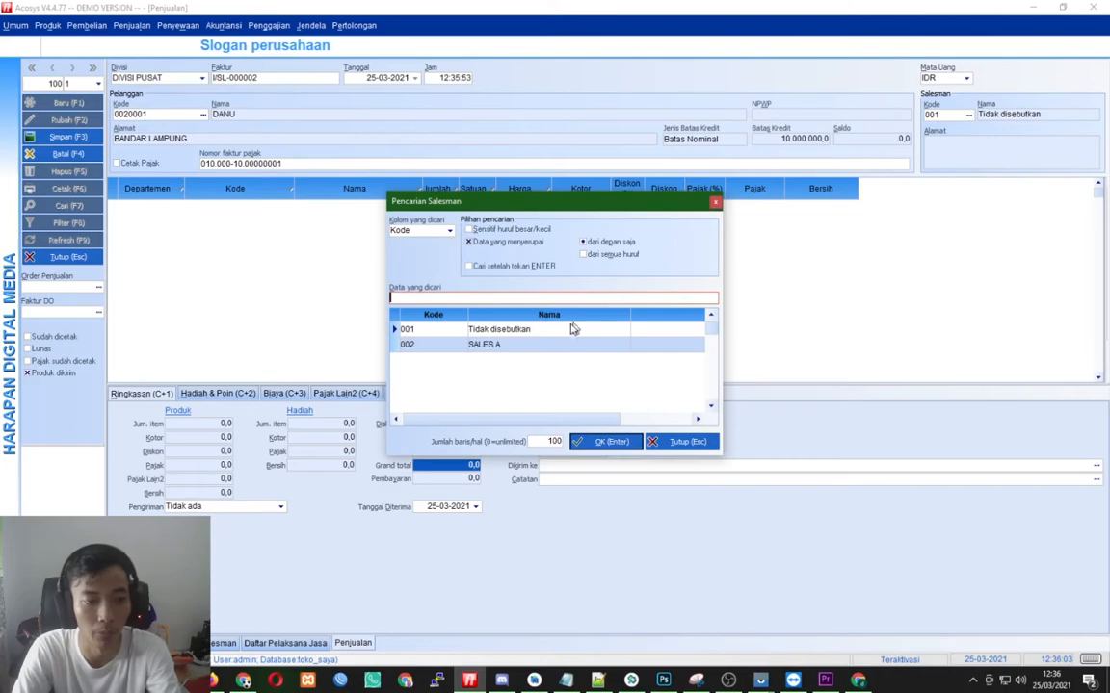
double_click(495, 345)
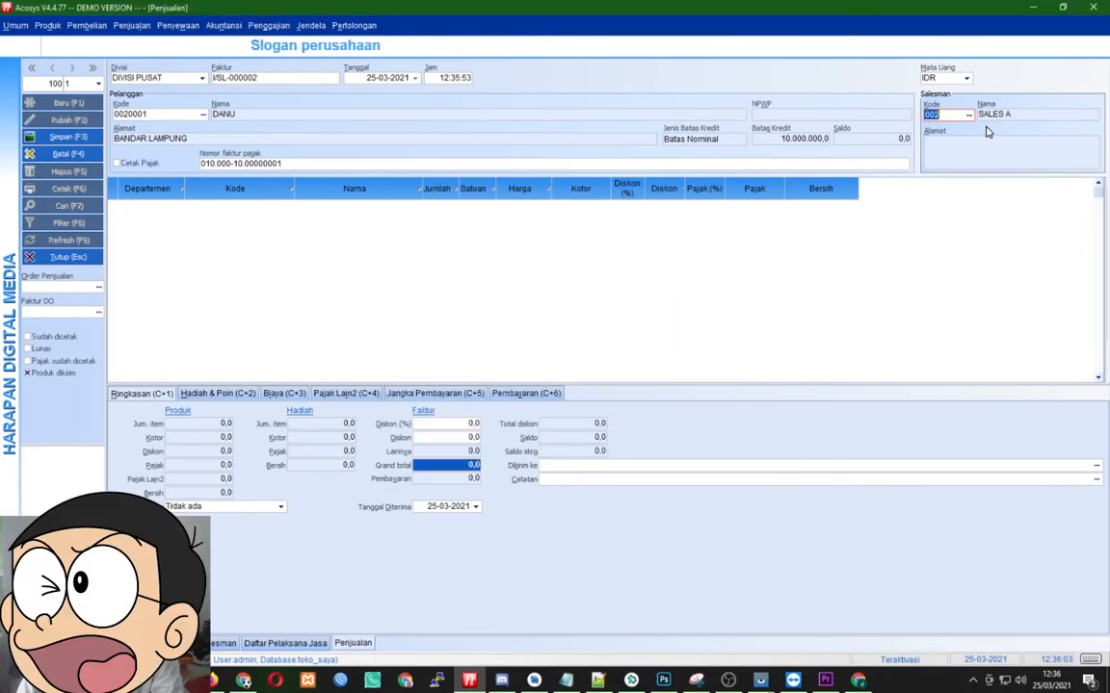
Show the Pelaksana Jasa and Nama Pelaksana Jasa columns in the invoice's item table and collapse the column chooser
click(1100, 254)
drag(1099, 255, 938, 253)
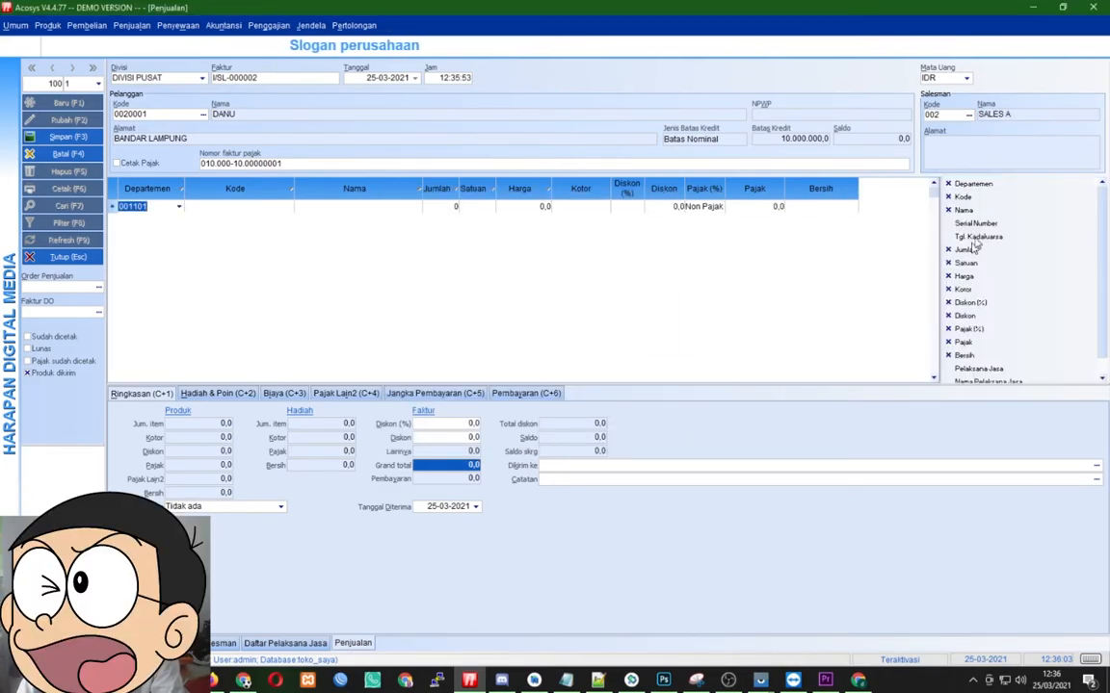
scroll(971, 332, down, 1)
click(978, 357)
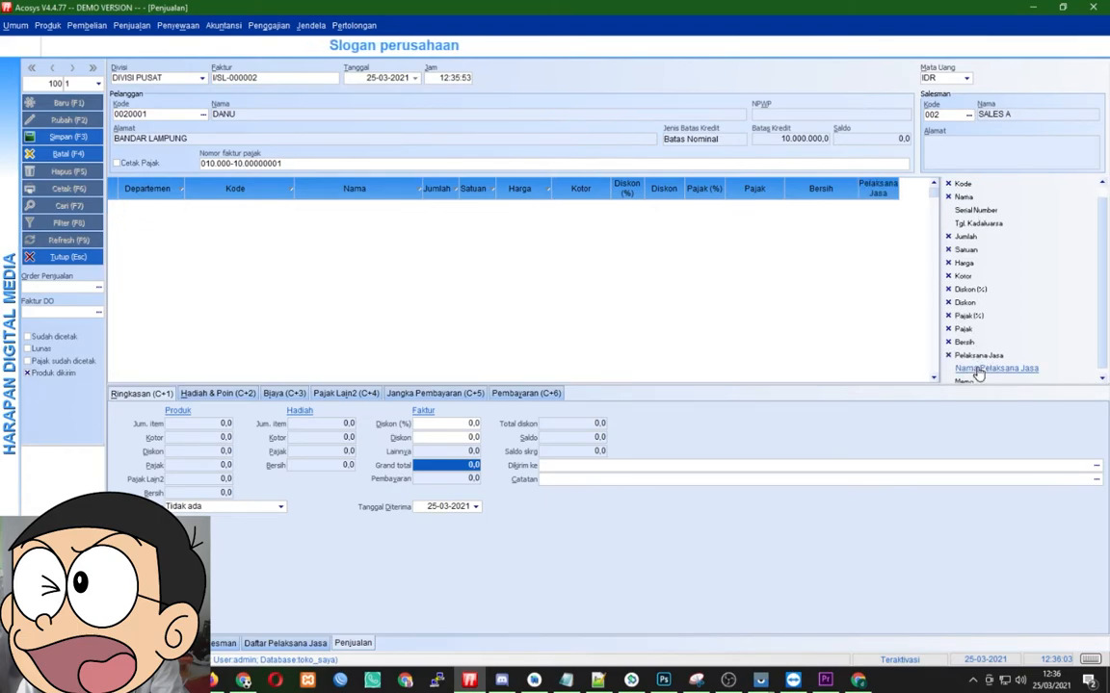
click(973, 370)
drag(938, 323, 1108, 325)
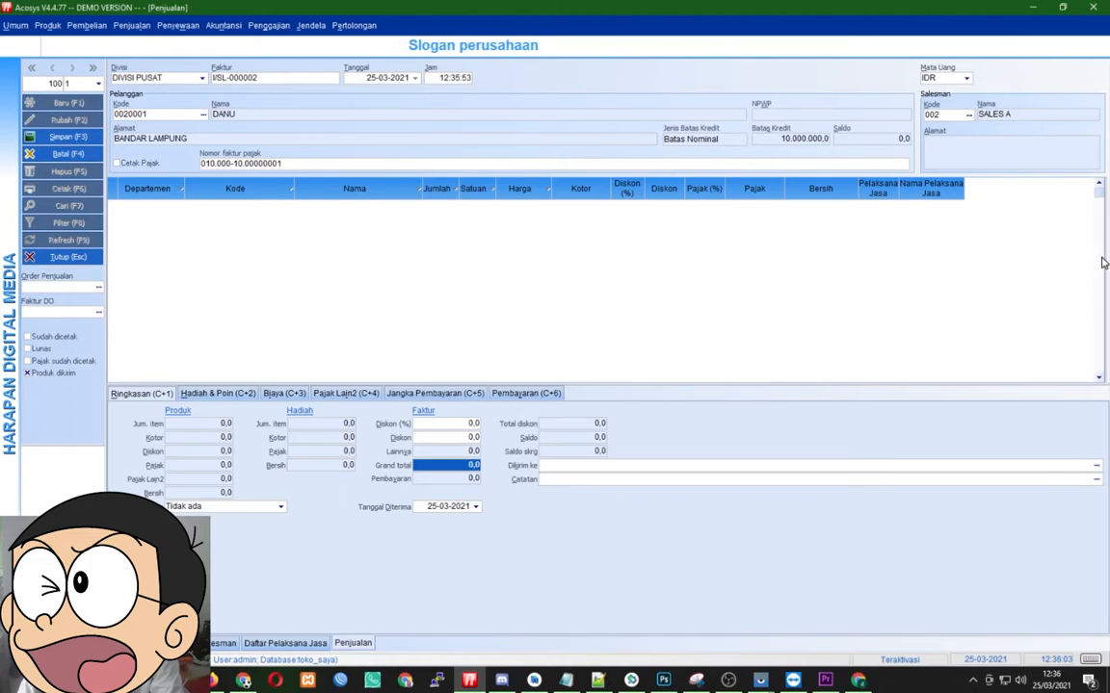
mouse_move(1107, 265)
mouse_down()
mouse_move(1020, 271)
mouse_move(1107, 272)
mouse_up()
Add SAMPOERNA MILD to the invoice's first item row with a quantity of 10
click(256, 210)
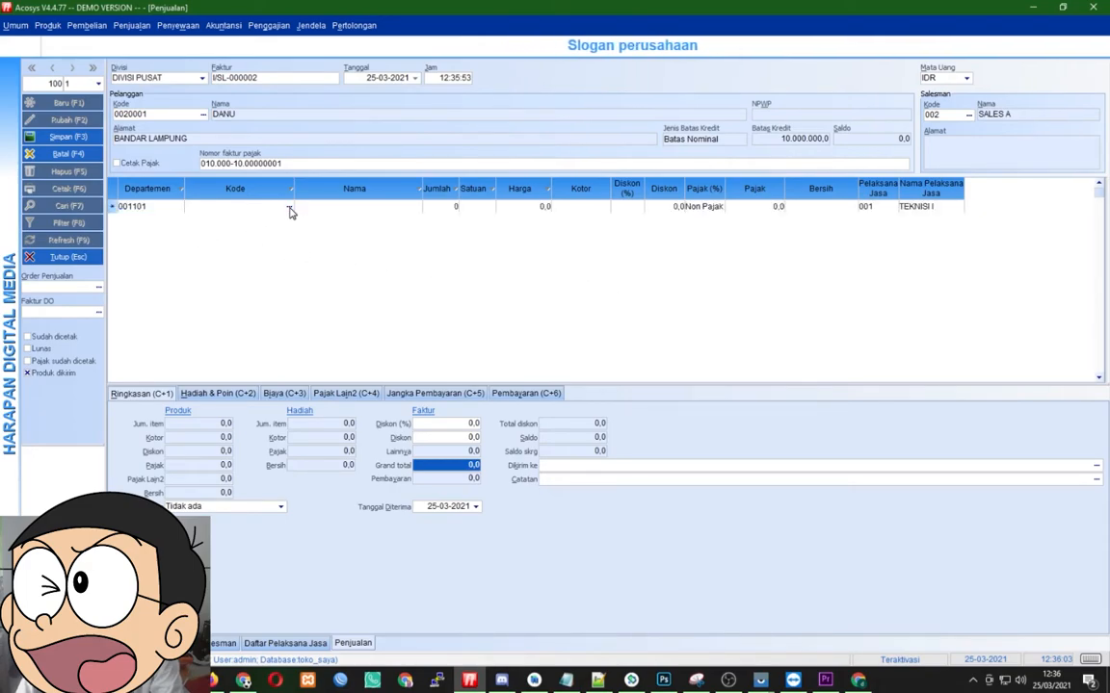
click(289, 208)
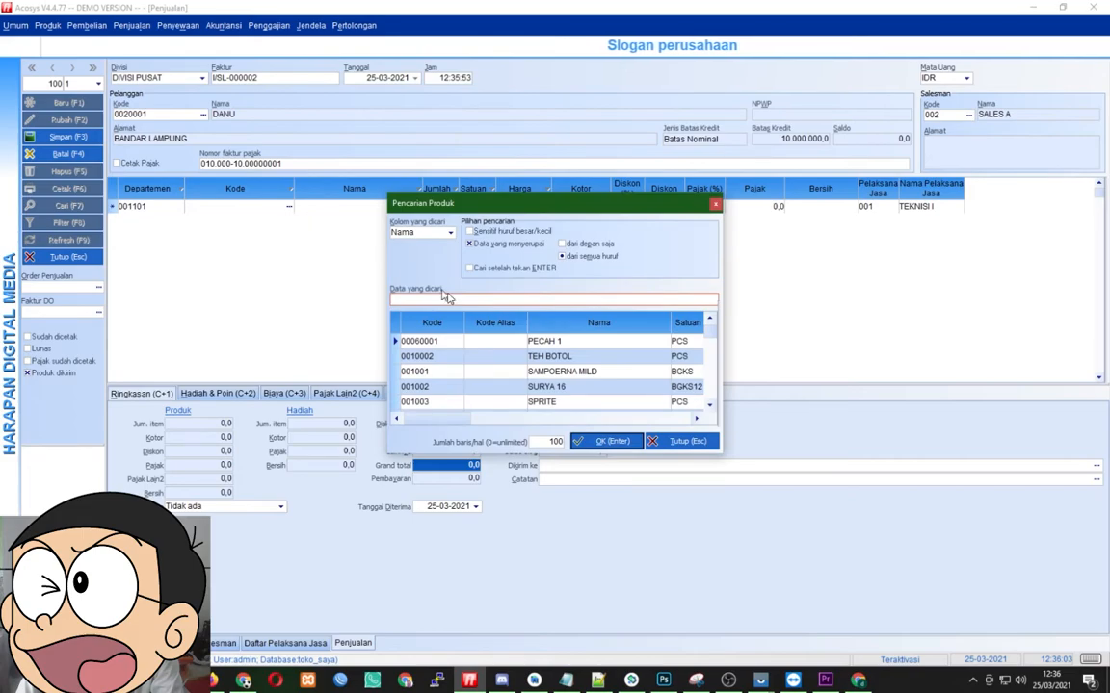
double_click(548, 373)
click(425, 208)
text(10)
key(Return)
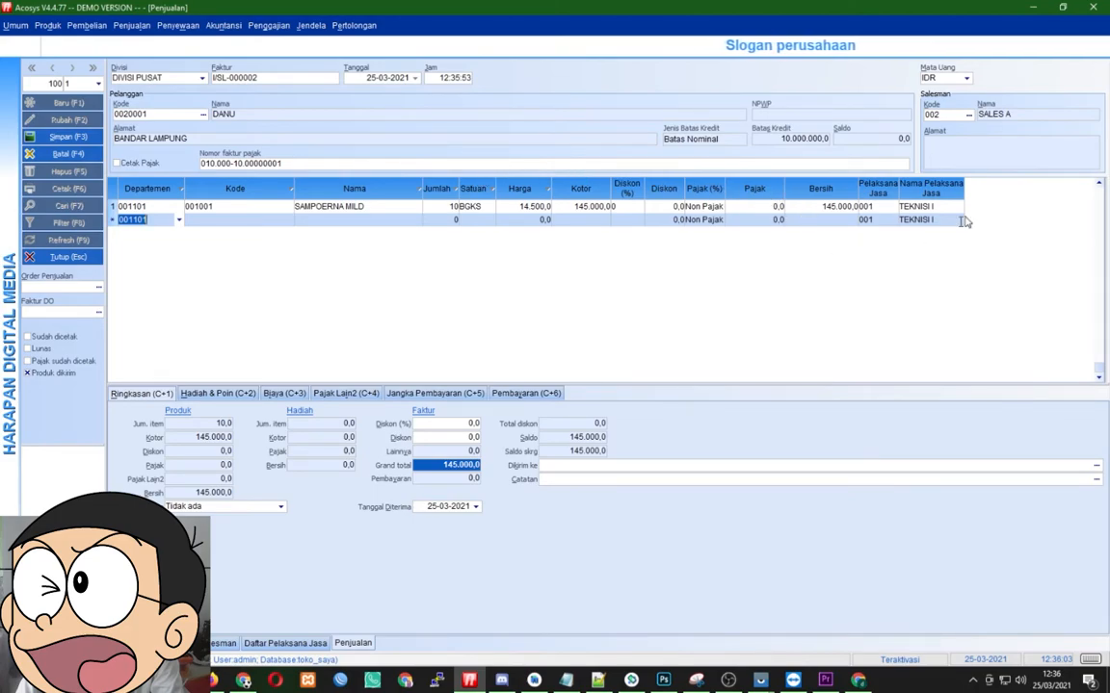
Assign KARYAWAN 1 (002001) as the service provider for the SAMPOERNA MILD row
click(874, 208)
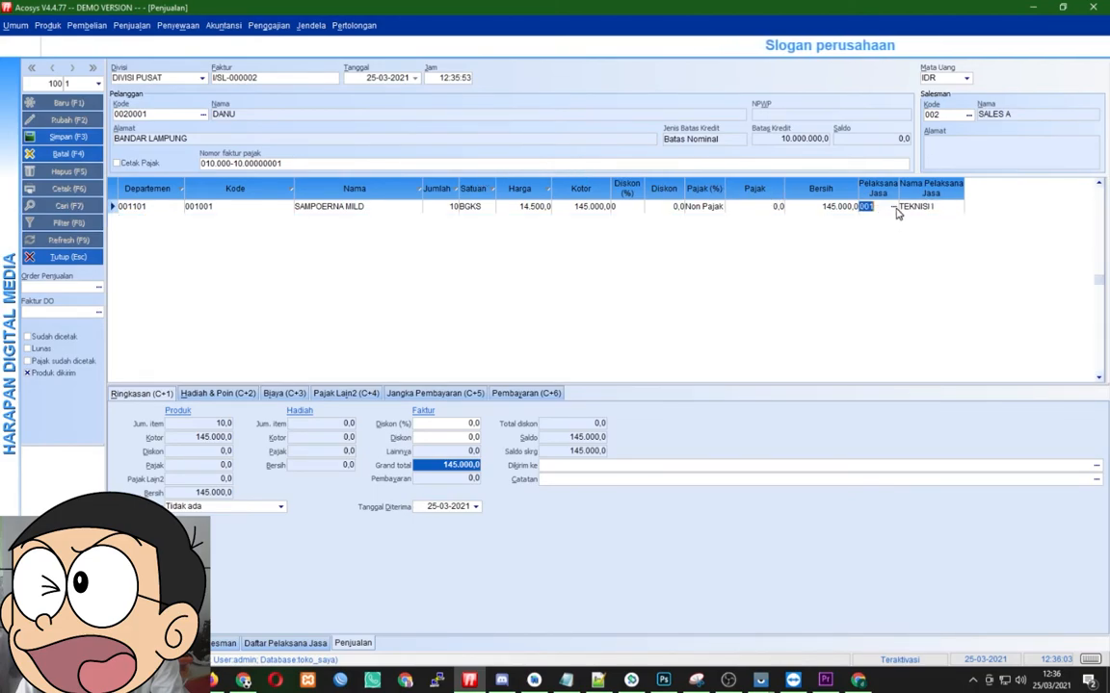
click(894, 207)
double_click(592, 346)
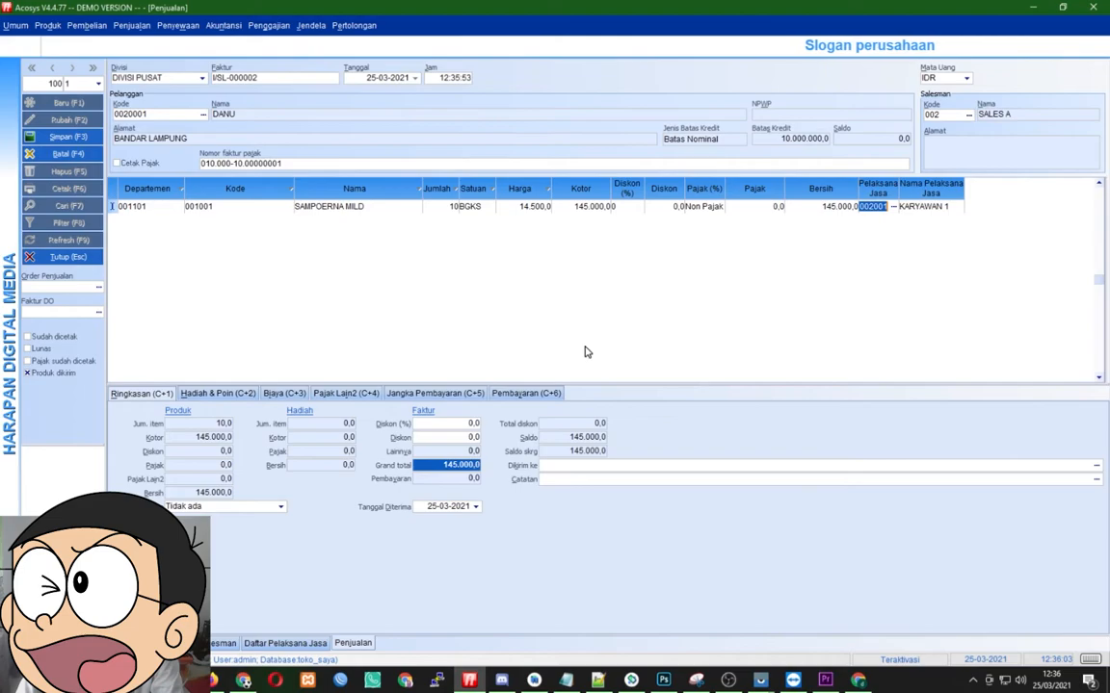
Add SURYA 16 as the invoice's second item with a quantity of 2
key(Return)
key(Return)
key(Down)
key(Return)
key(Return)
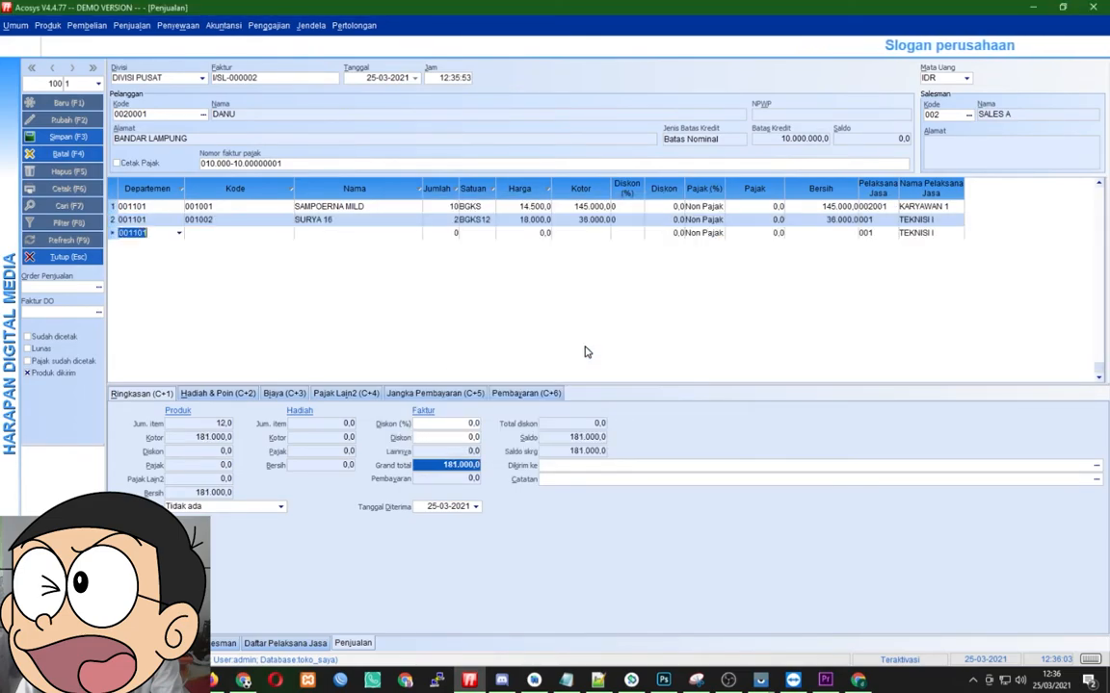
key(Return)
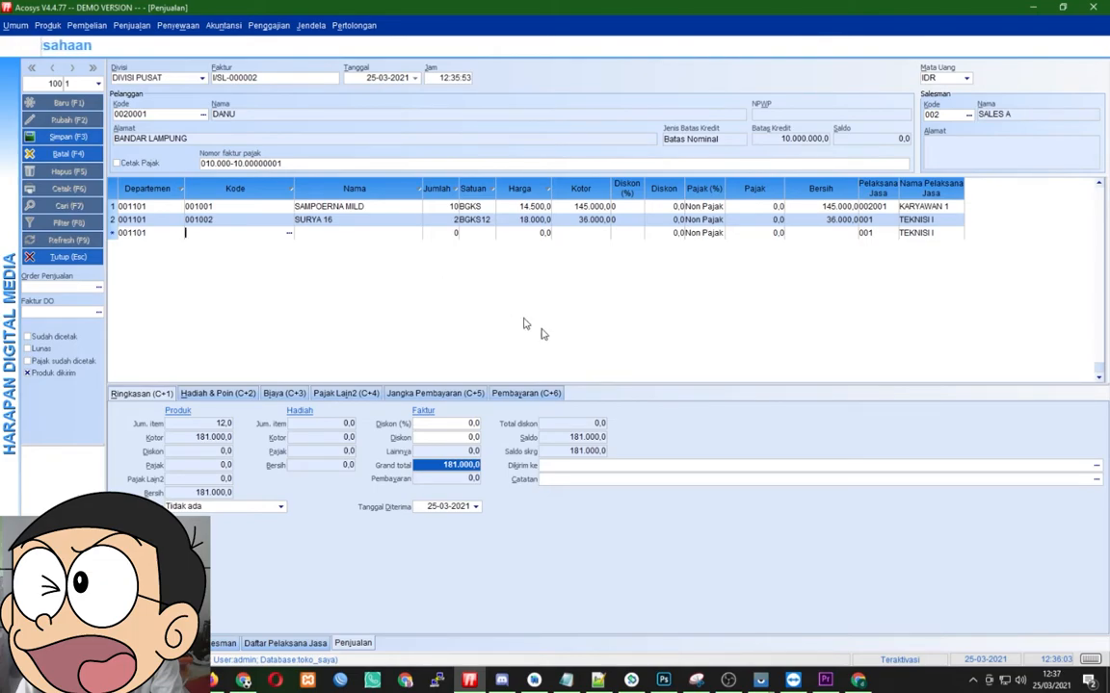
Enter a Tunai payment of 181.000 in the invoice's payment details
click(526, 394)
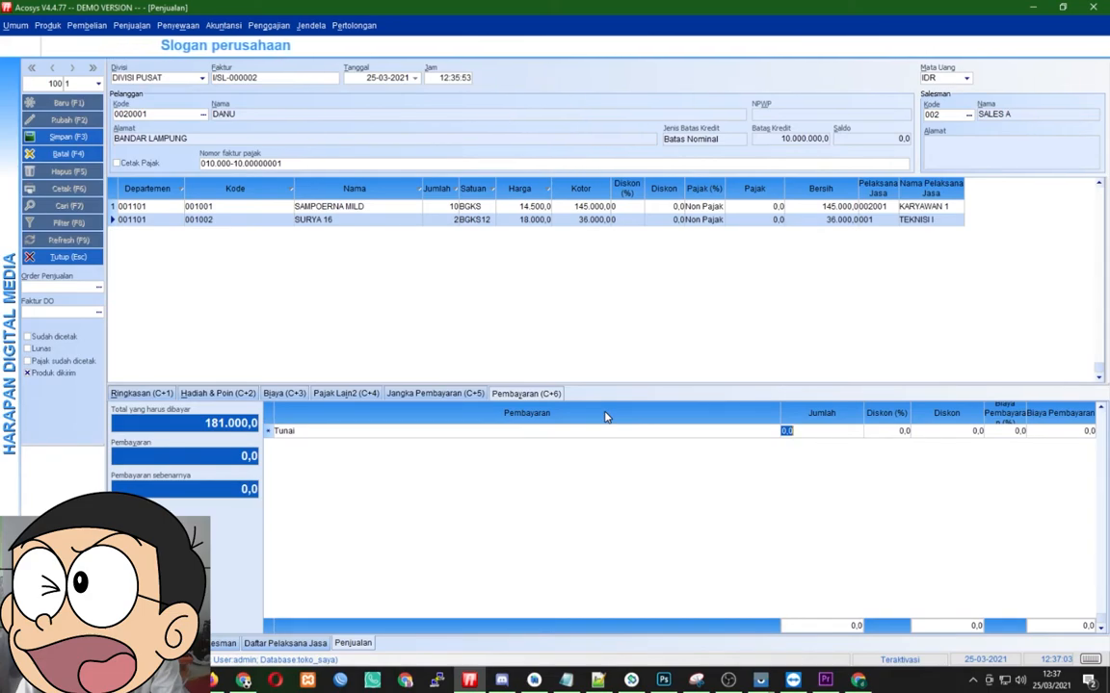
click(130, 424)
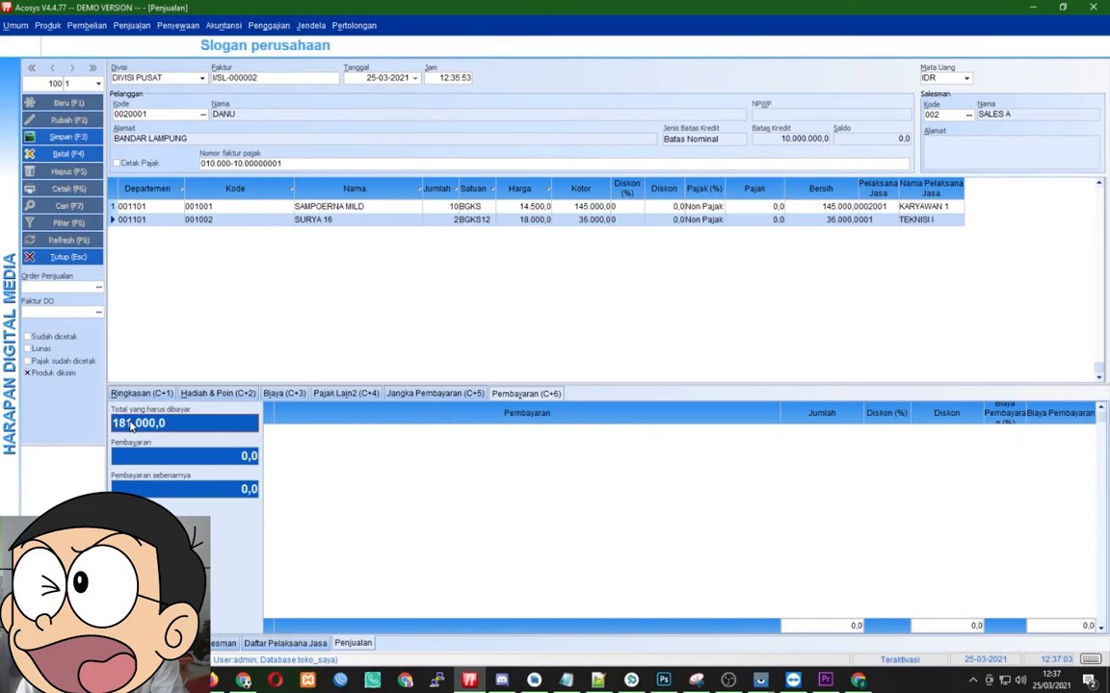
click(849, 441)
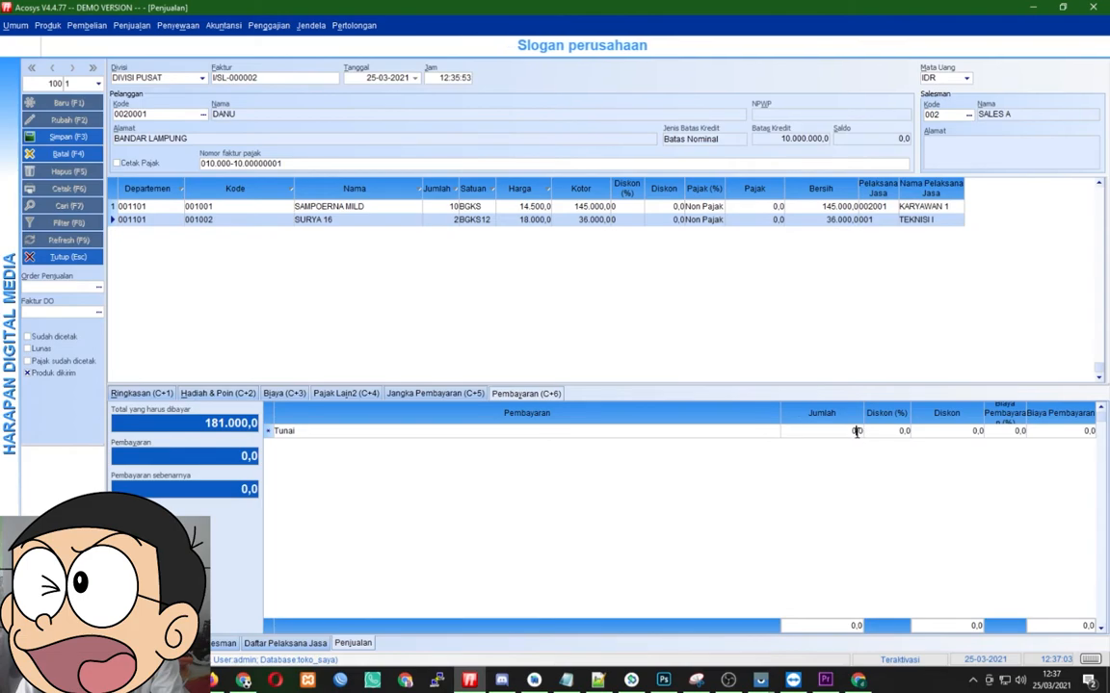
text(18)
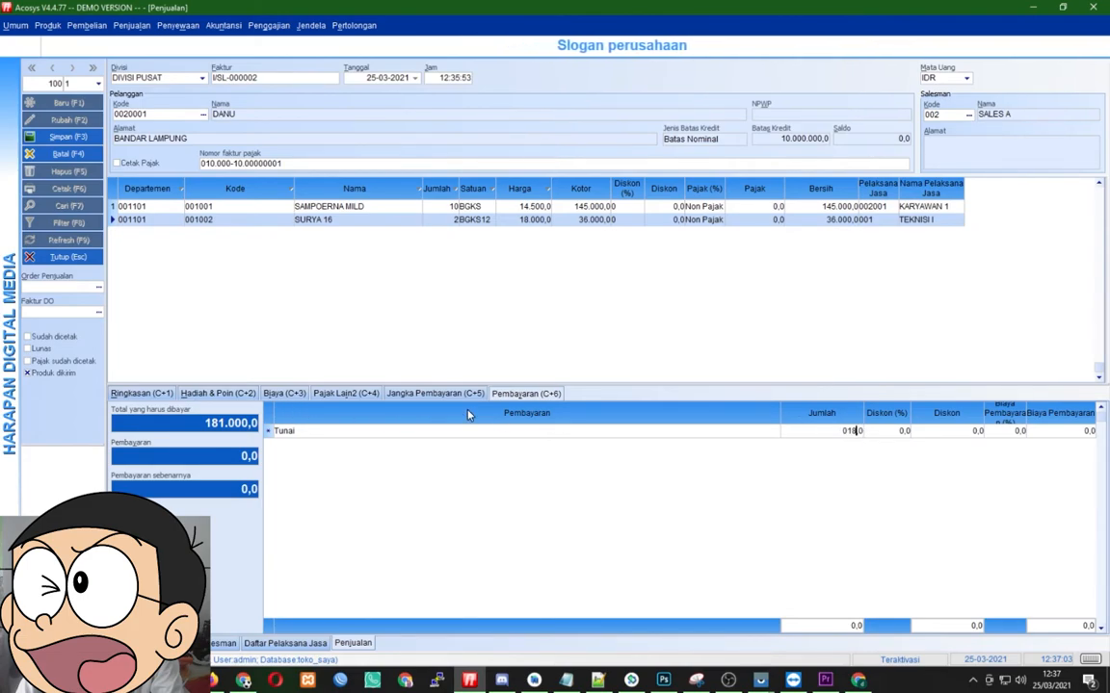
key(Delete)
key(Delete)
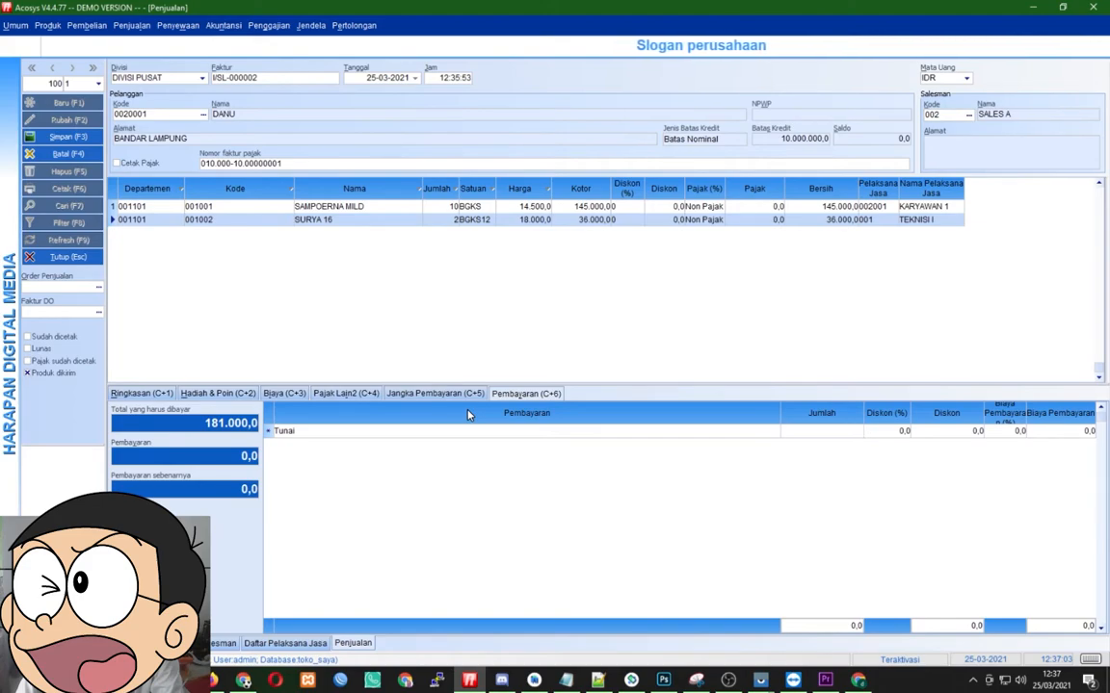
key(space)
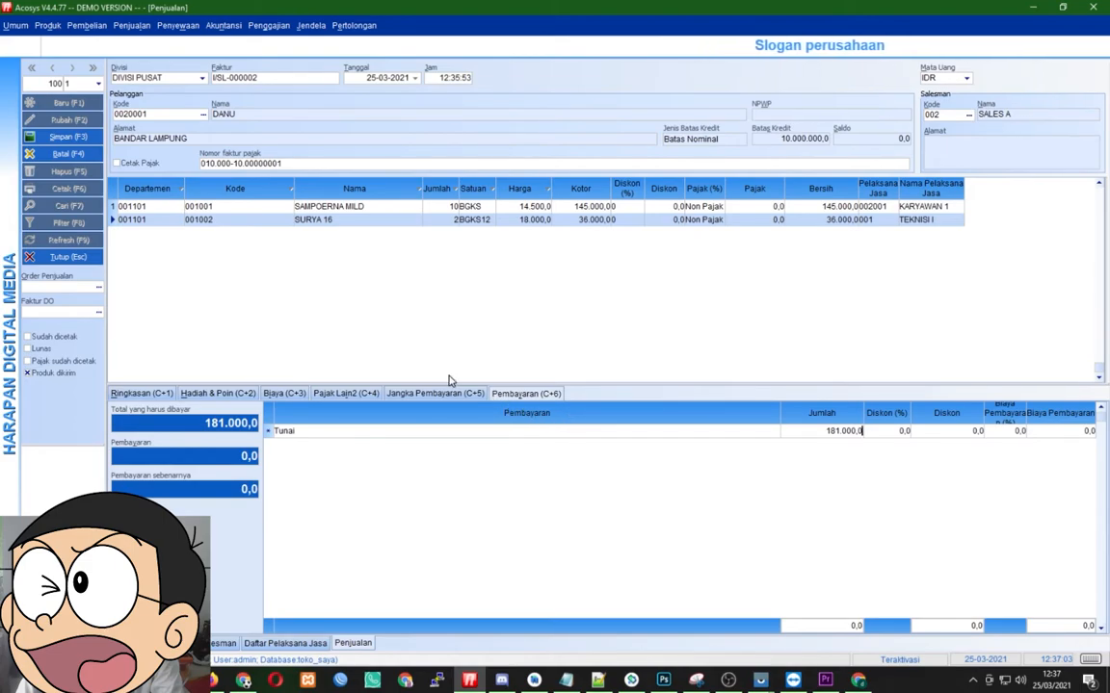
Look through the payment types offered for the invoice's payment row
click(446, 435)
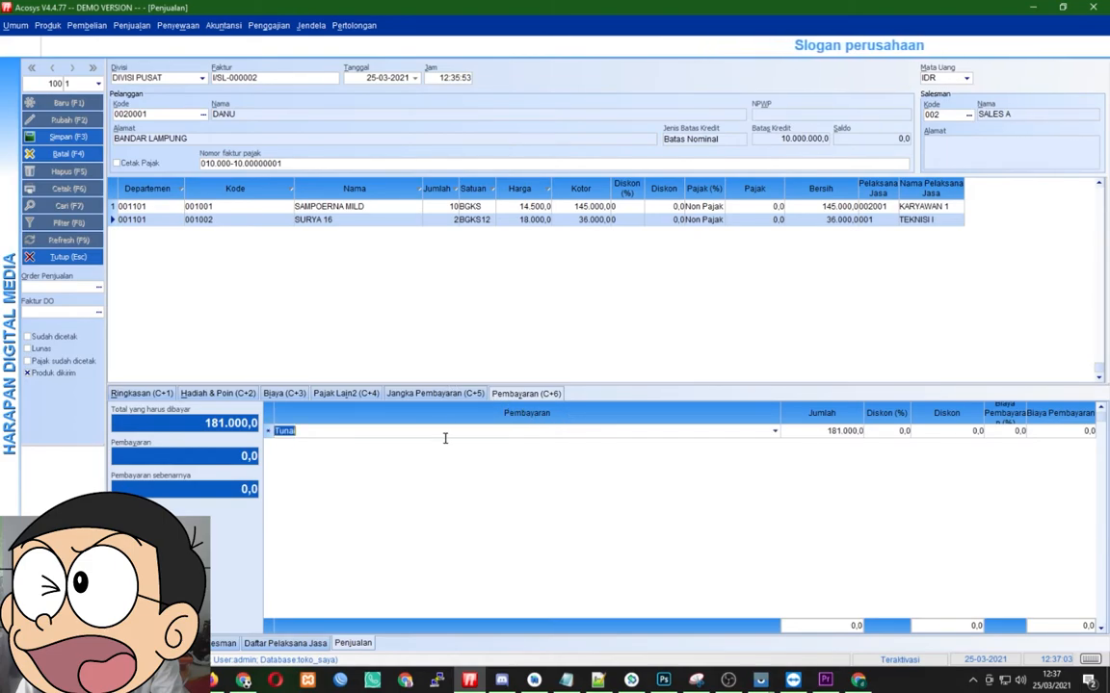
click(774, 431)
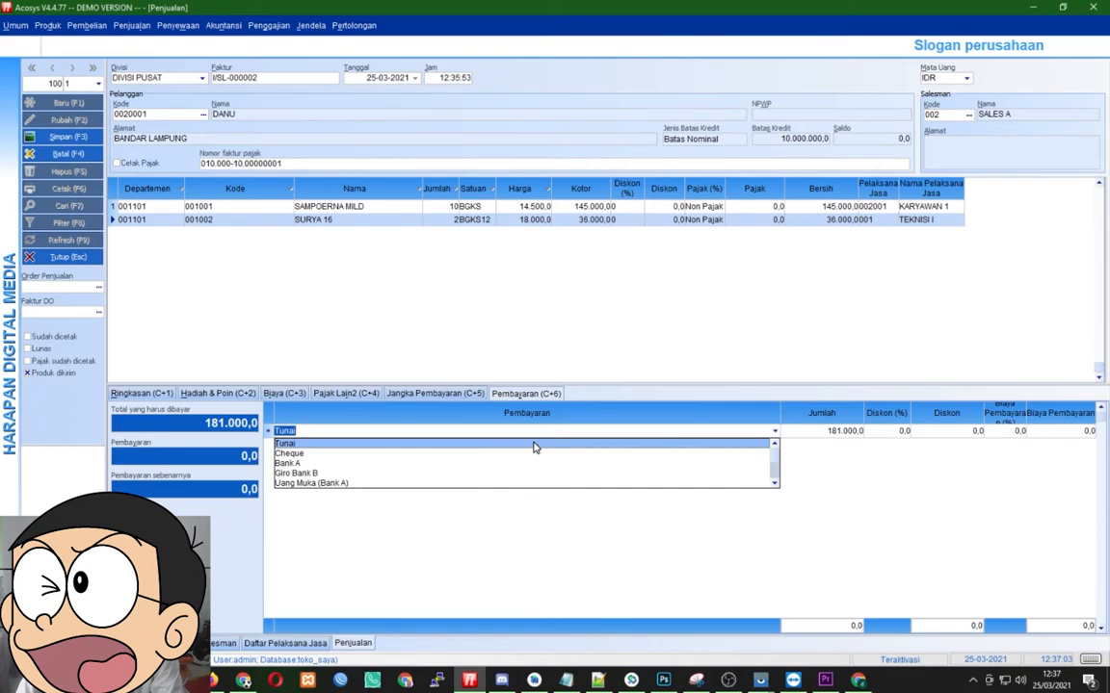
click(16, 25)
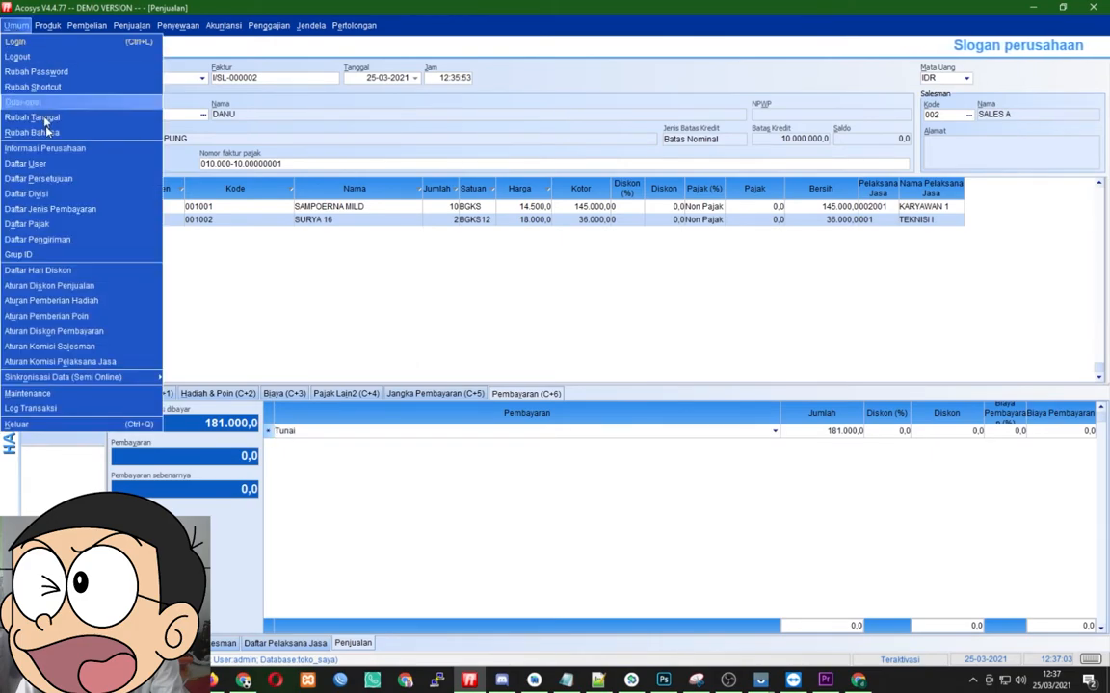
click(537, 501)
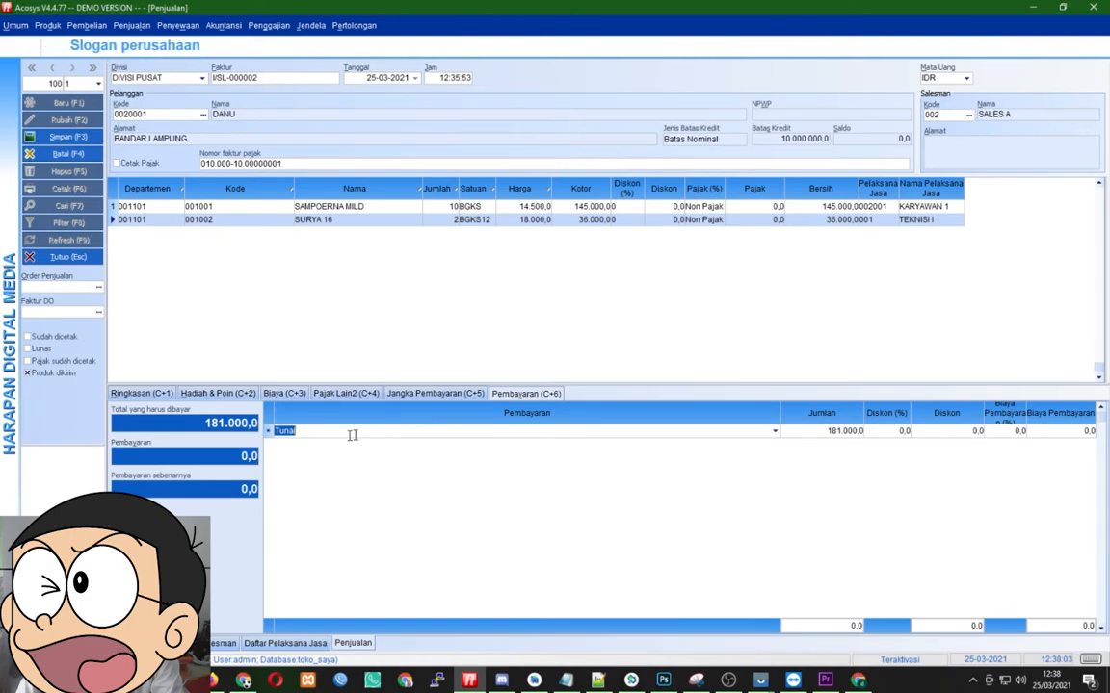
Keep Tunai as the payment type and save the sales invoice
click(773, 433)
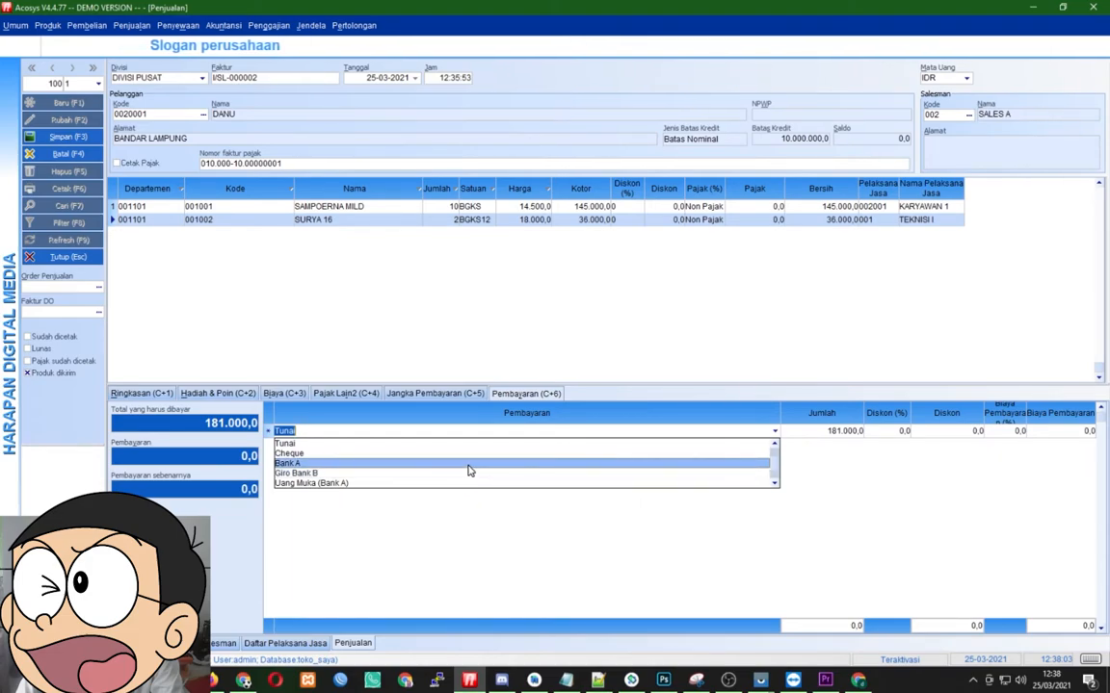
click(795, 527)
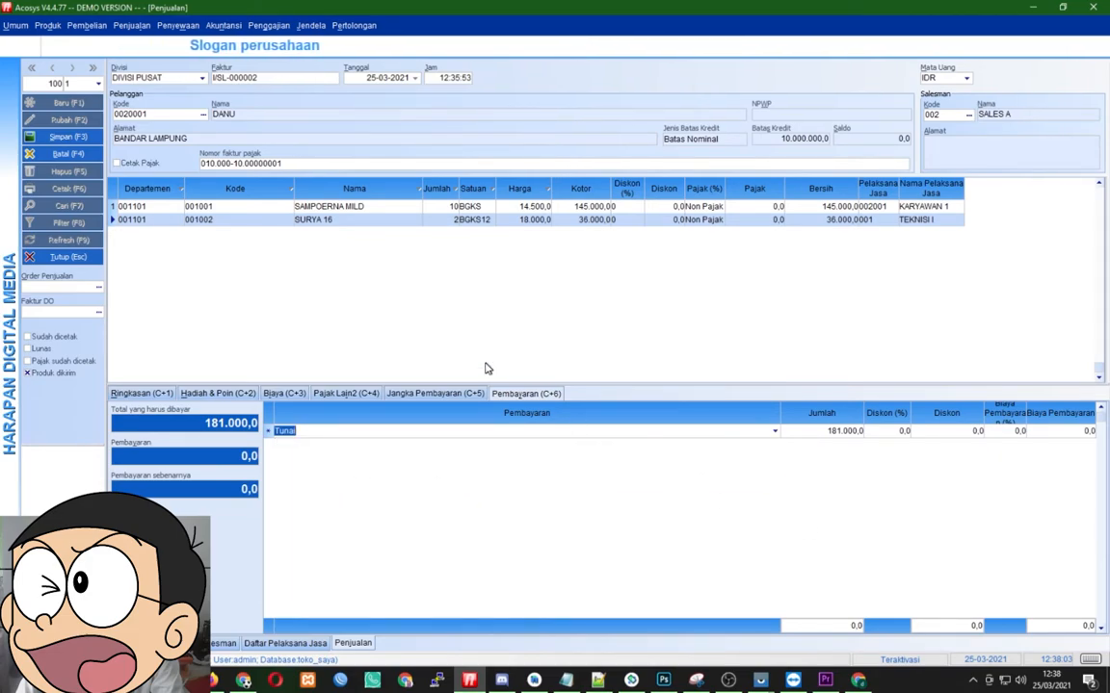
click(75, 137)
click(535, 341)
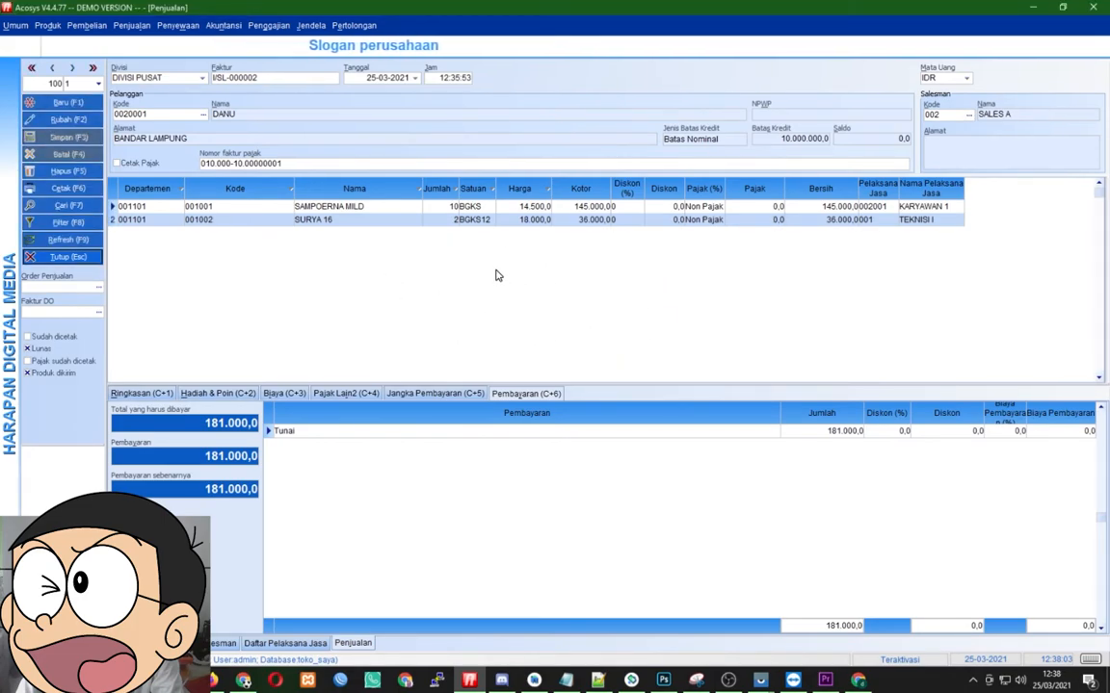
Start a new sales invoice for the same customer as the previous one
click(66, 105)
click(204, 114)
double_click(480, 349)
Add TEH BOTOL as the new invoice's first item with a quantity of 19
click(277, 206)
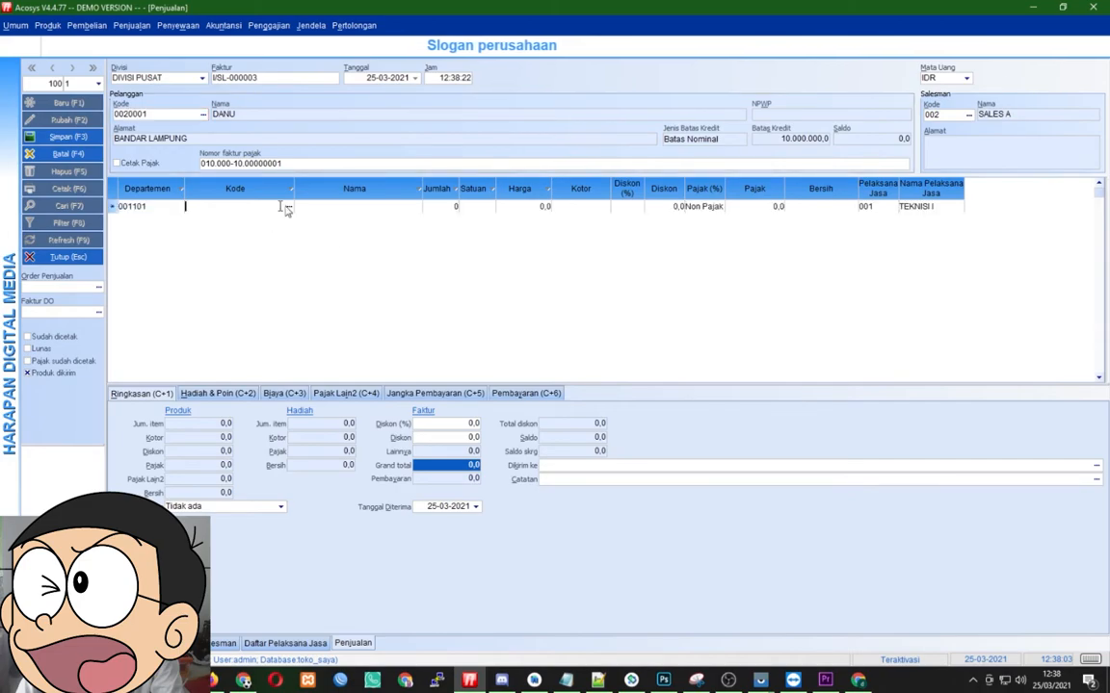
click(288, 206)
click(535, 342)
click(556, 358)
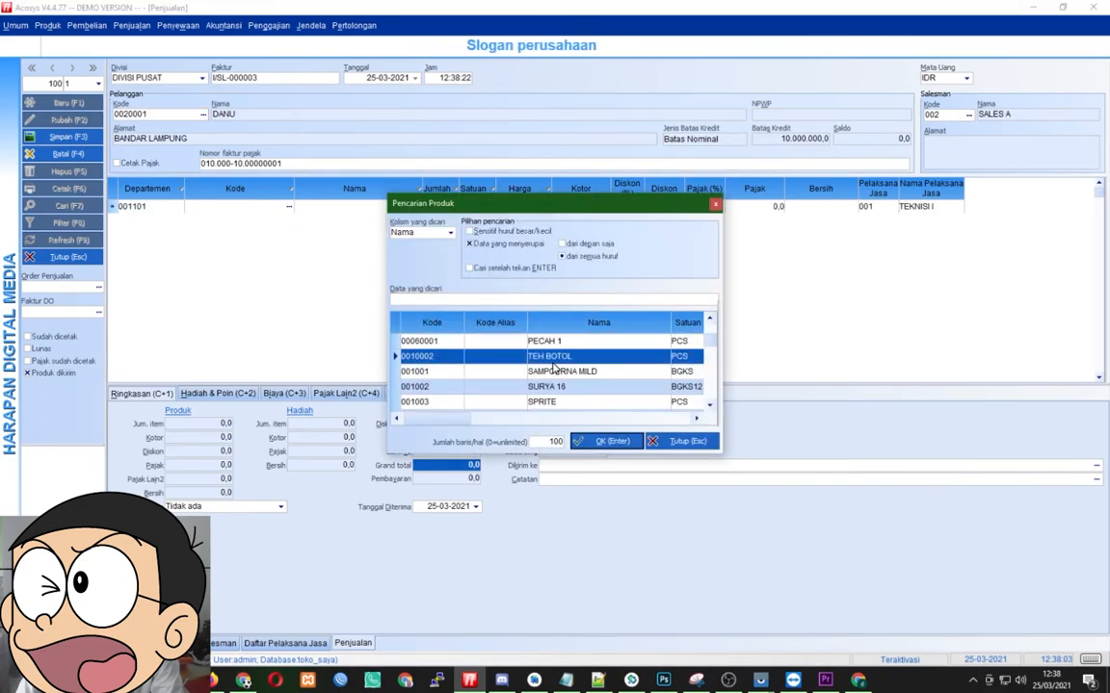
double_click(555, 362)
click(425, 208)
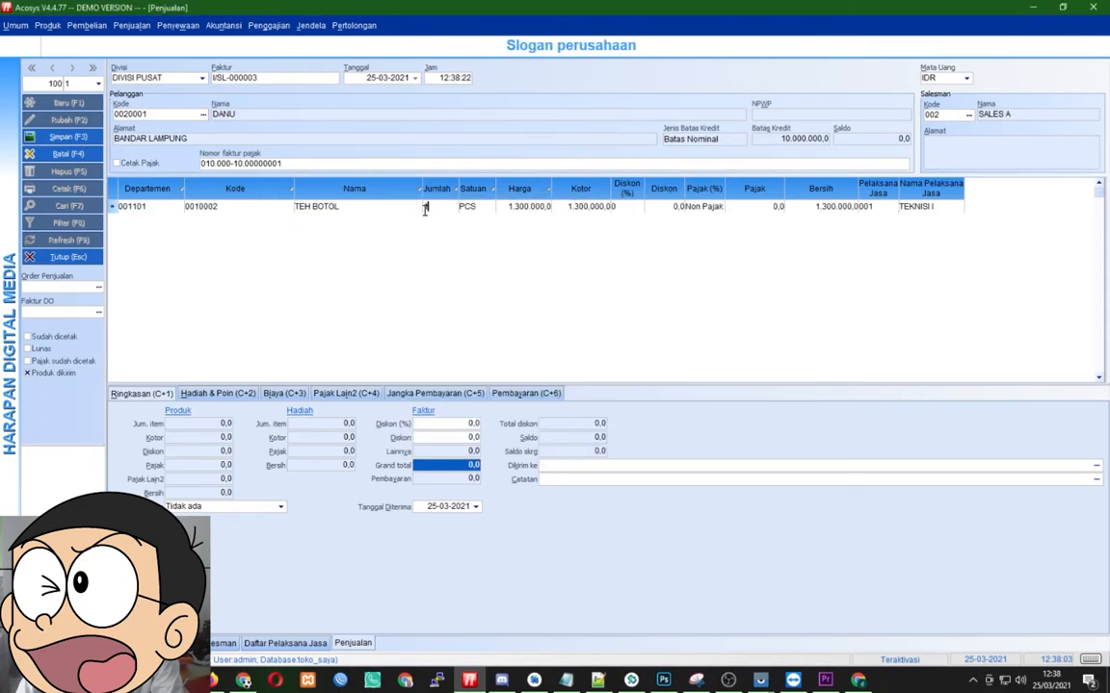
key(Return)
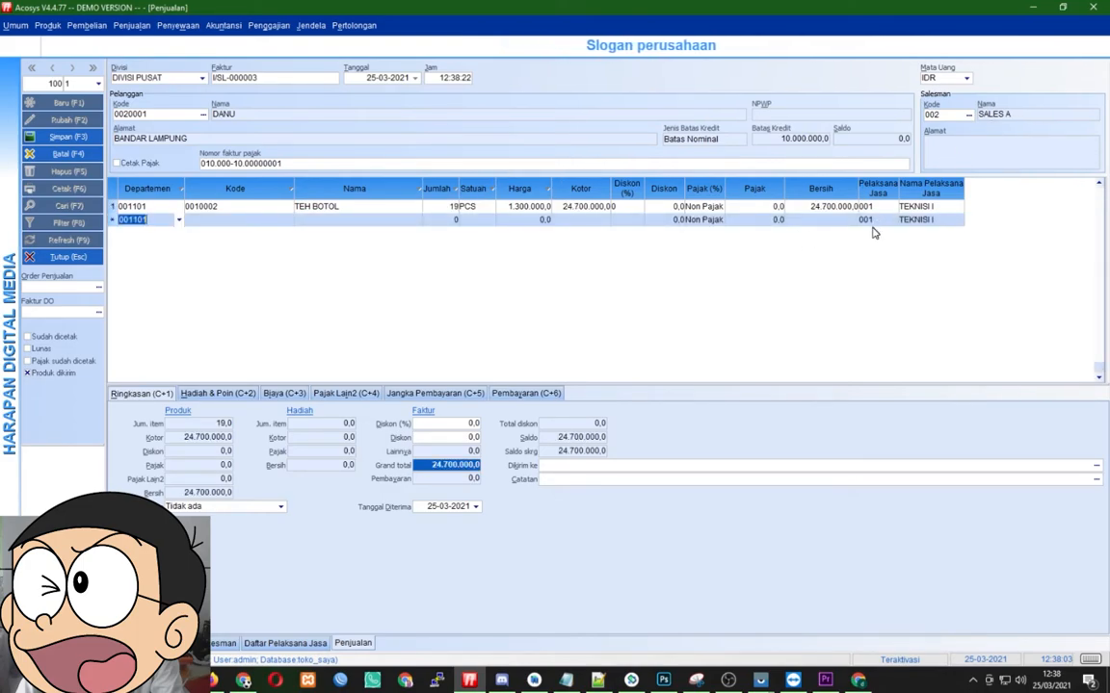
Try to save the invoice on credit, without entering any payment
click(550, 392)
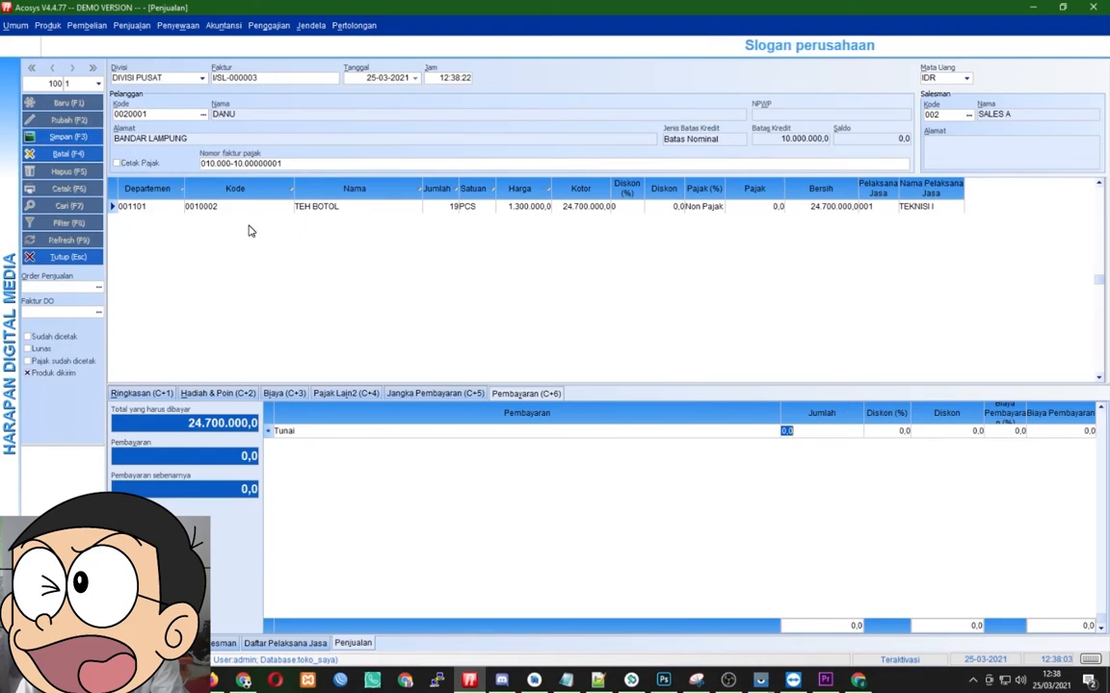
click(97, 138)
click(533, 342)
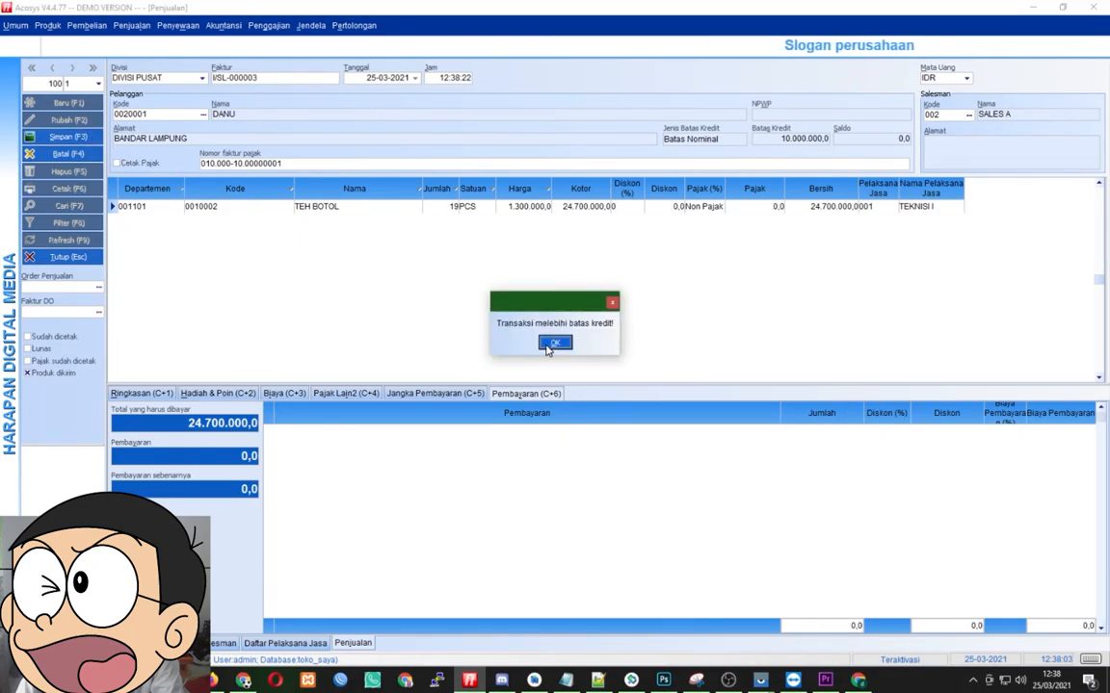
click(550, 345)
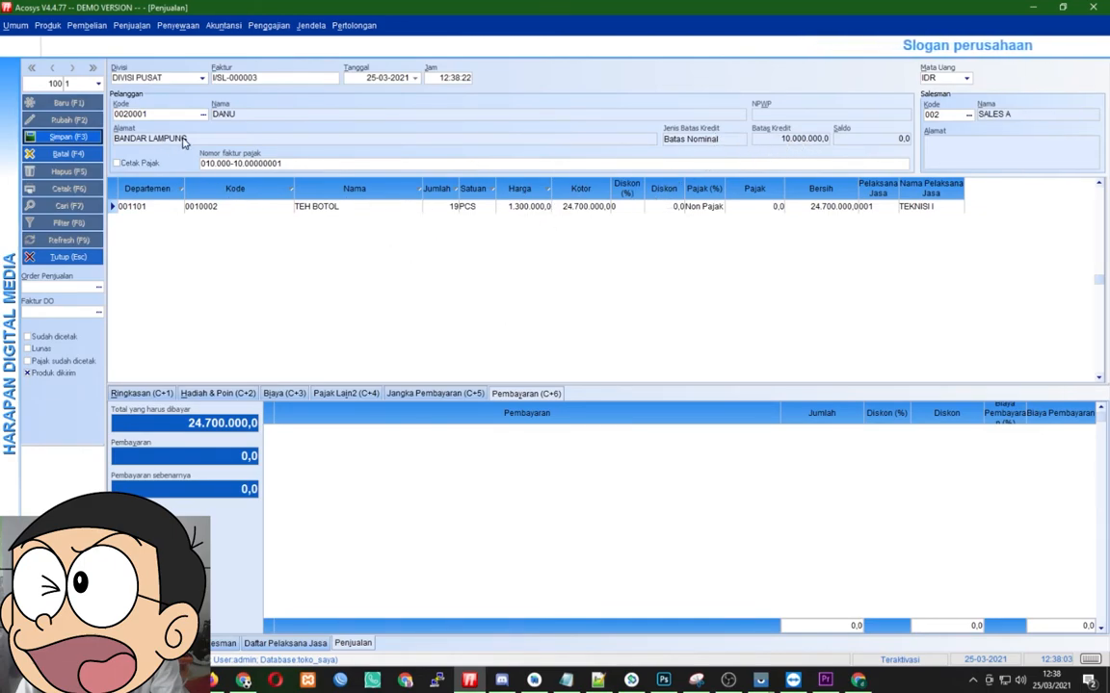
Set the TEH BOTOL quantity to 5 and save the invoice on credit
click(439, 206)
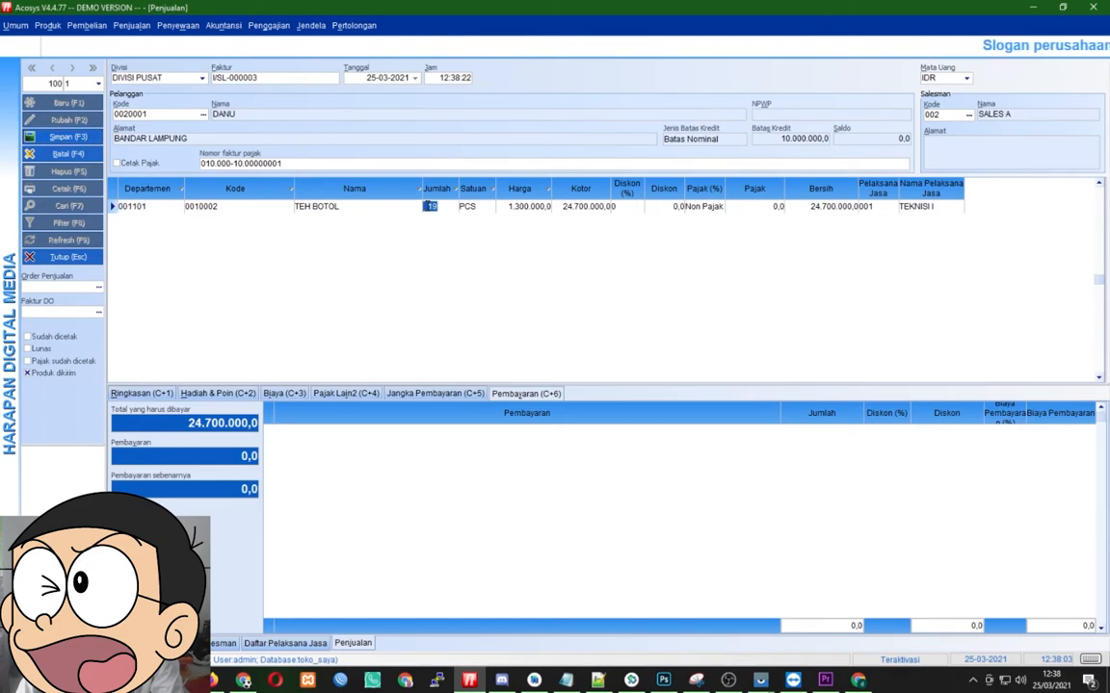
key(Return)
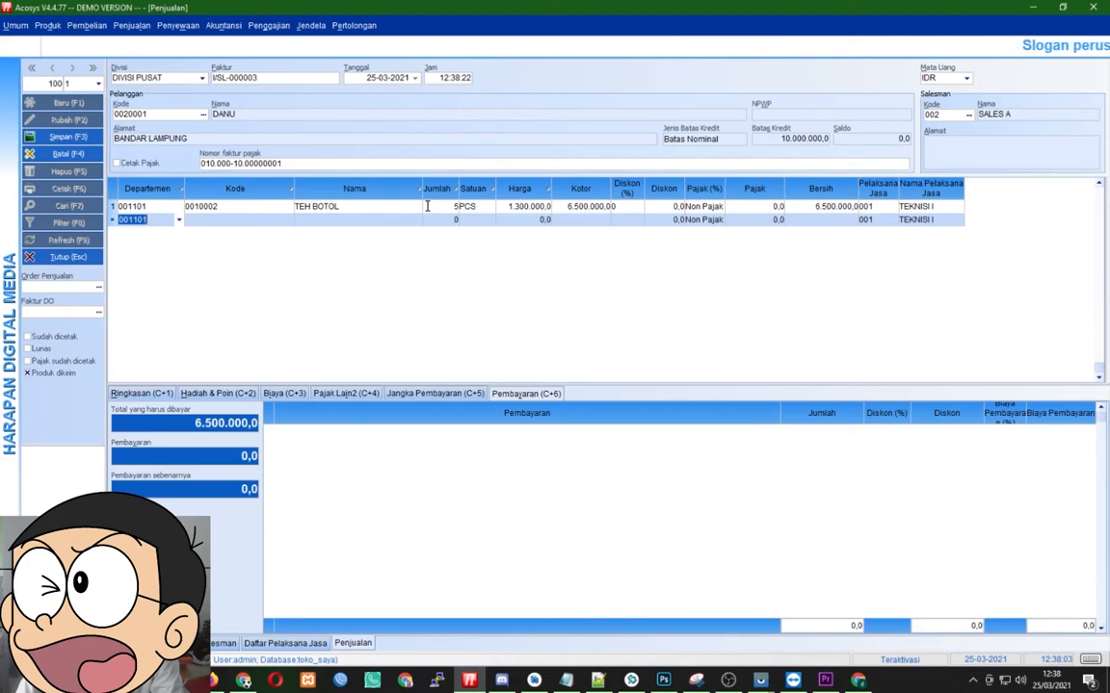
click(91, 136)
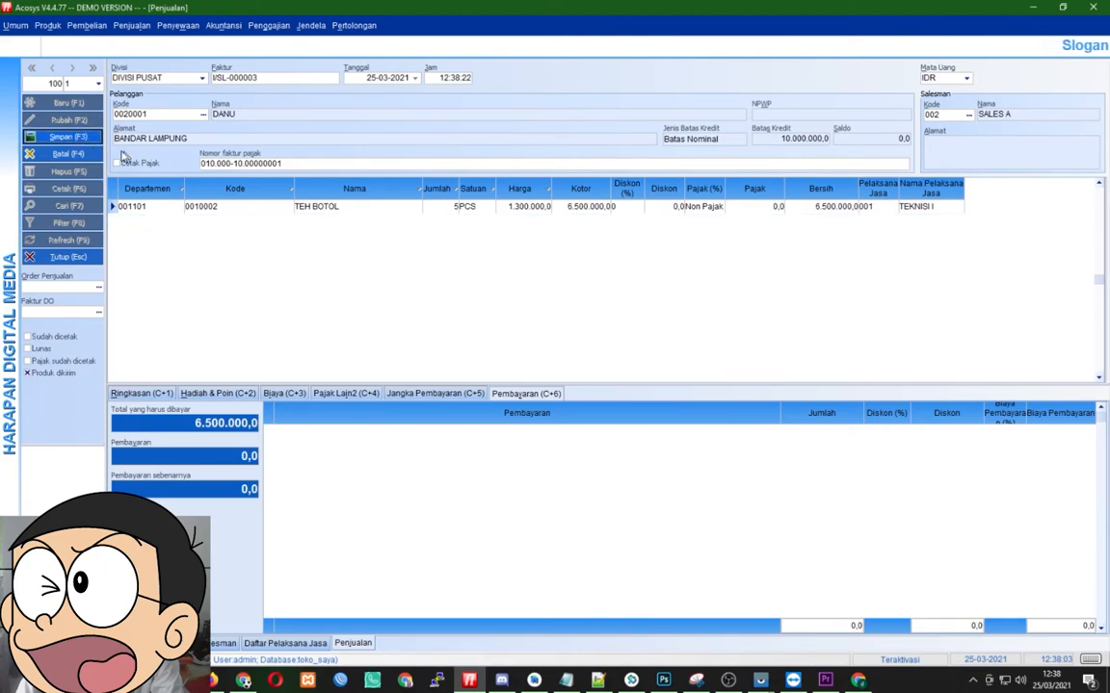
click(544, 345)
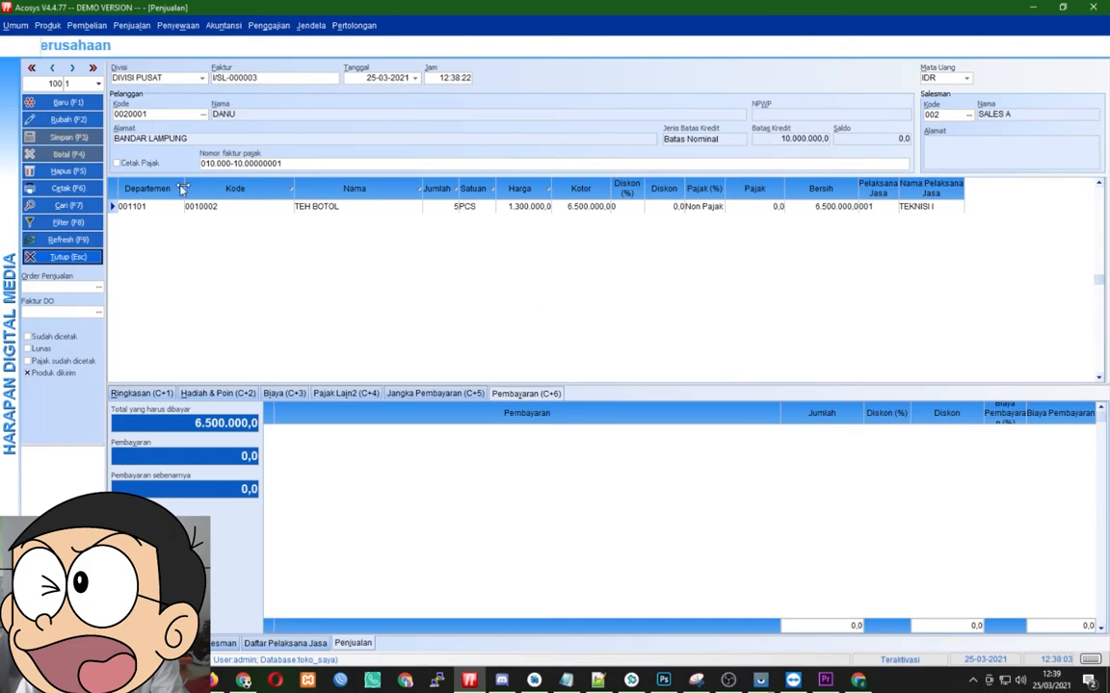
Preview the saved invoice on screen with the Sales-1per2-letter-ID.raz report file, and close the preview
click(69, 191)
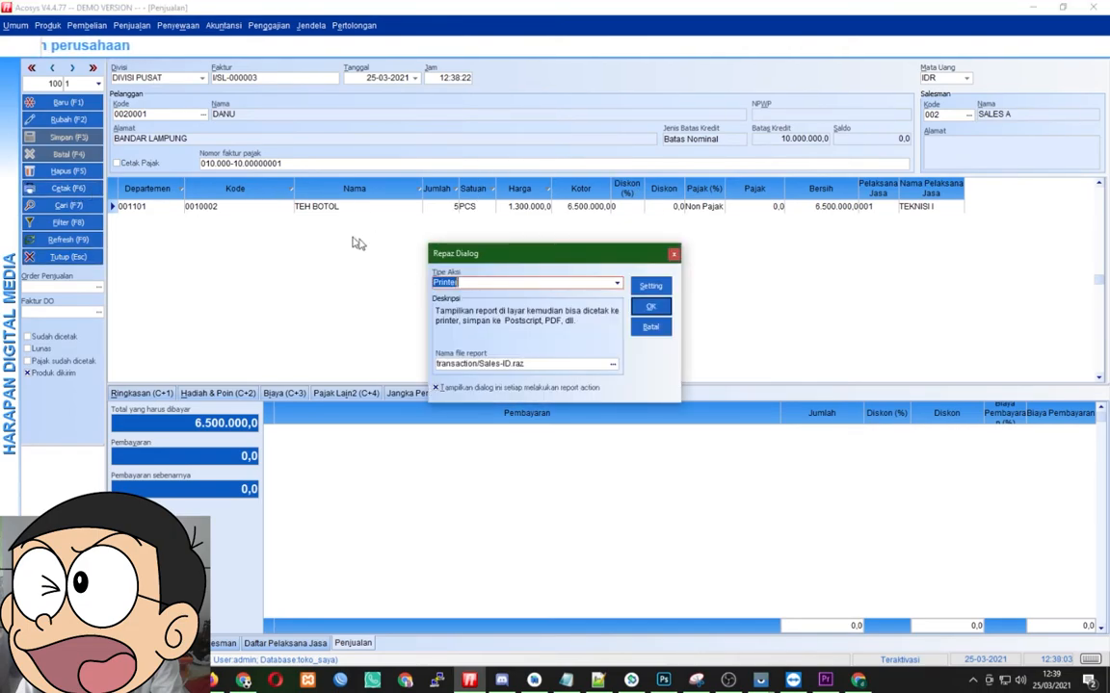
click(618, 285)
click(583, 306)
click(614, 366)
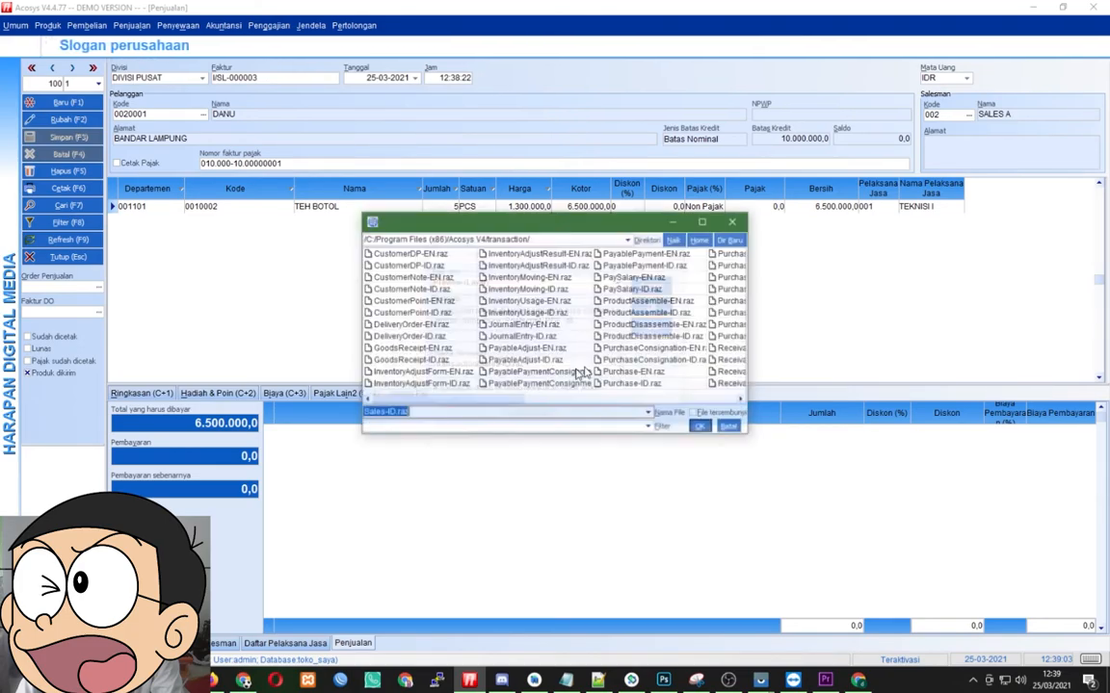
drag(502, 399, 651, 408)
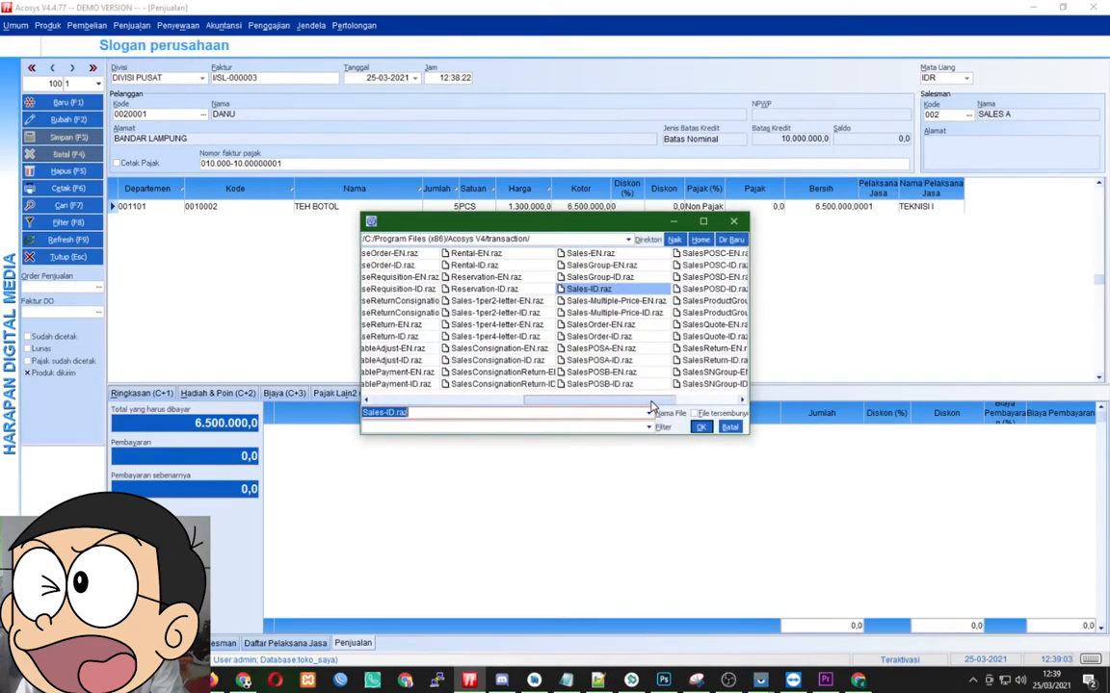
double_click(496, 312)
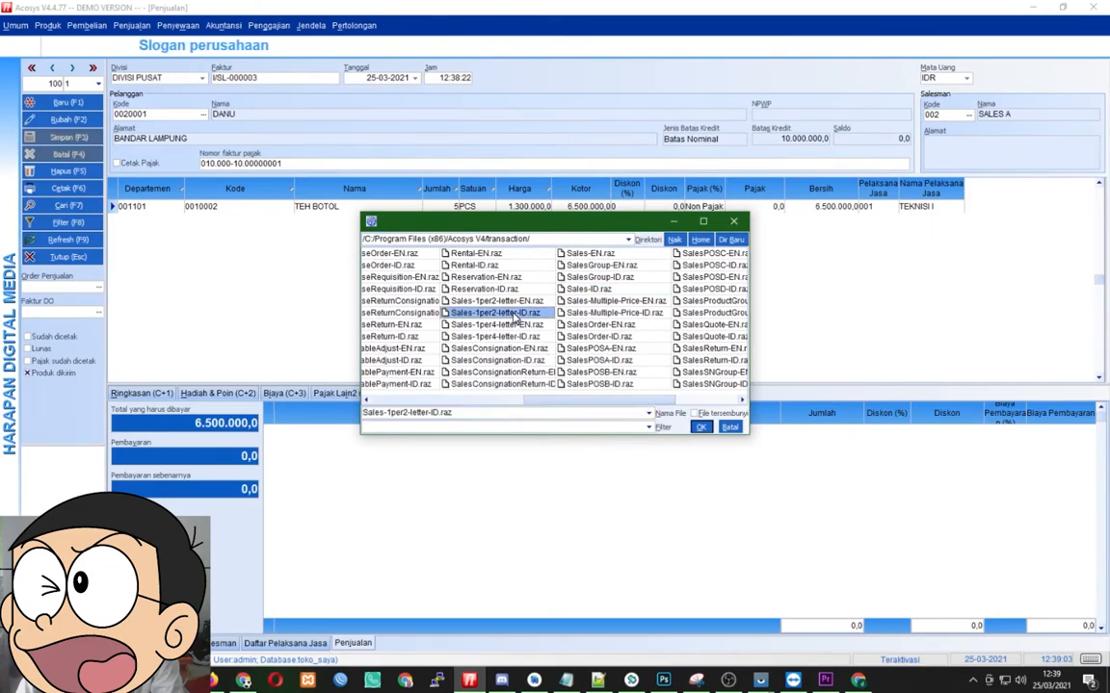
click(650, 307)
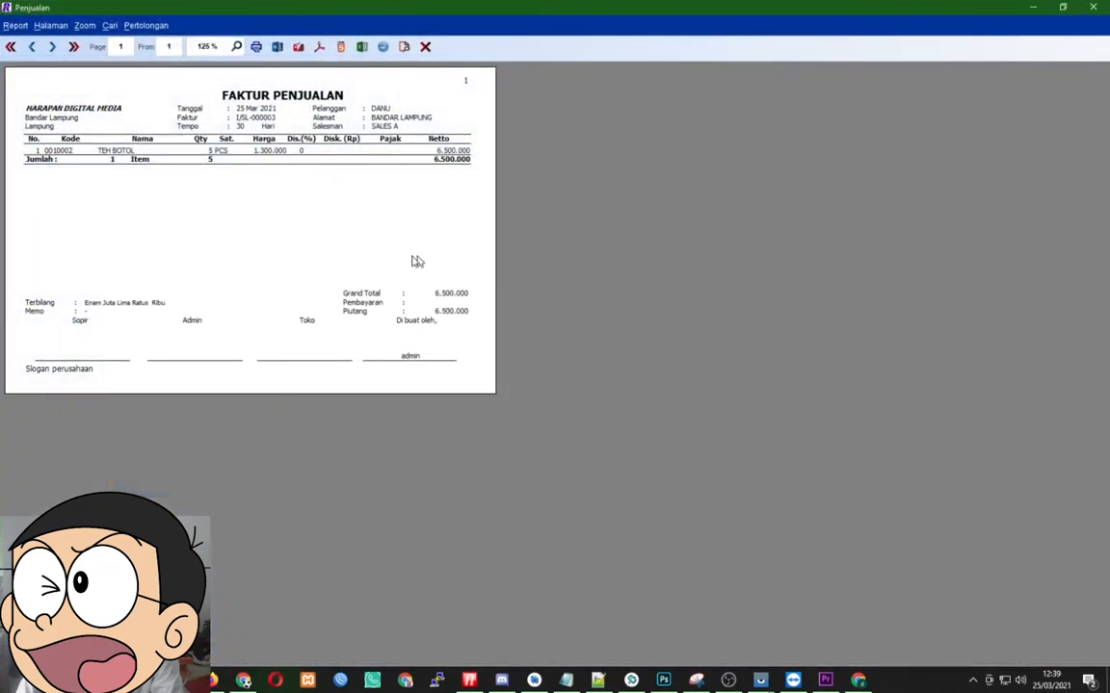
click(424, 47)
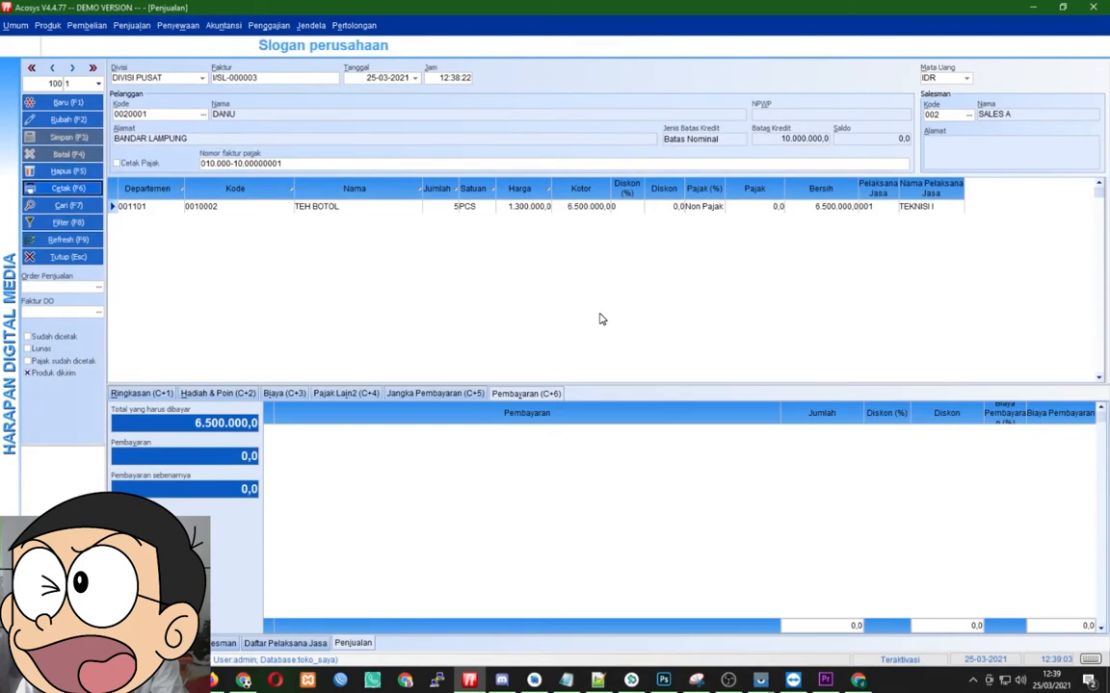
Run the Penjualan Per Divisi, Salesman dan Produk report as a screen preview and examine the items and total billed for SALES A
click(133, 26)
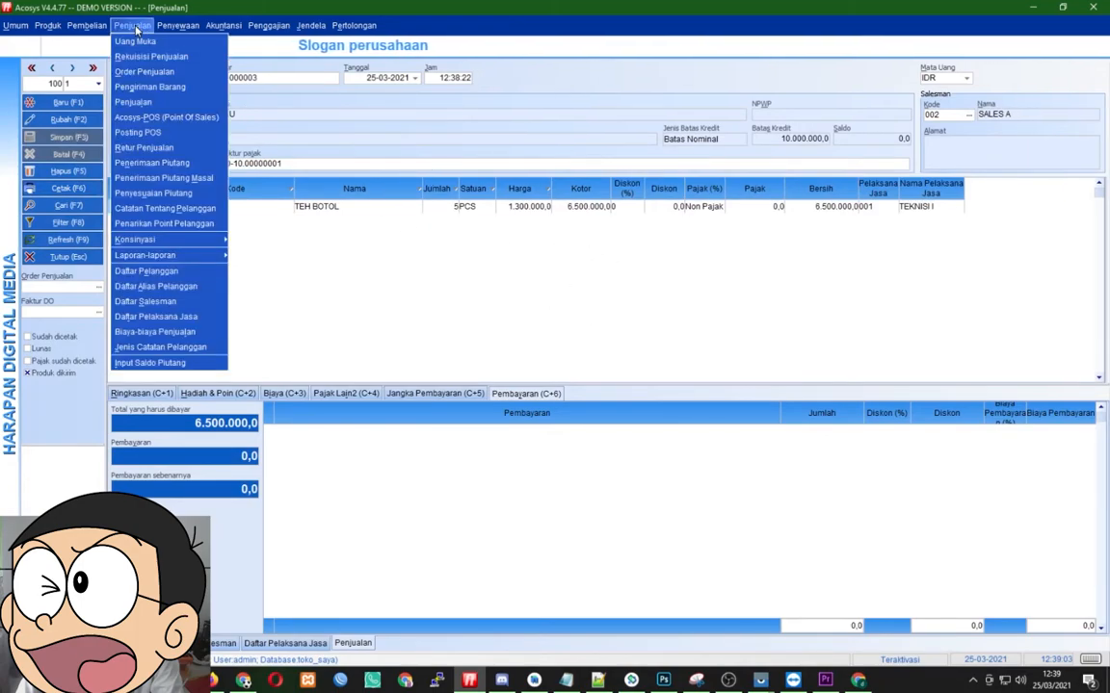
mouse_move(173, 256)
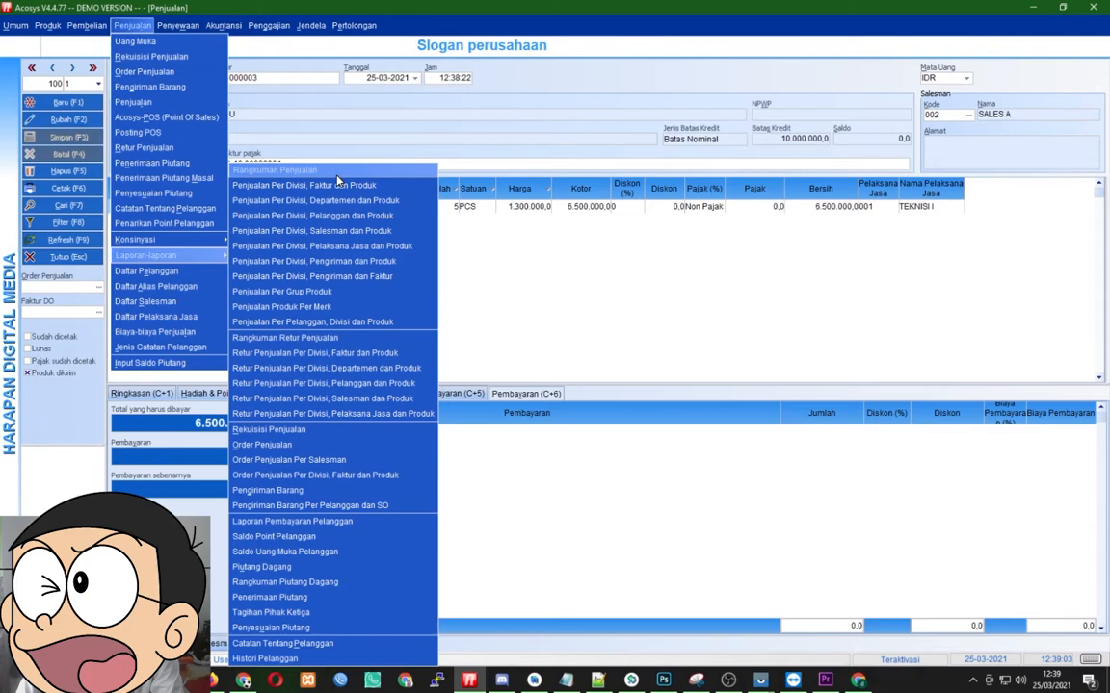
click(337, 232)
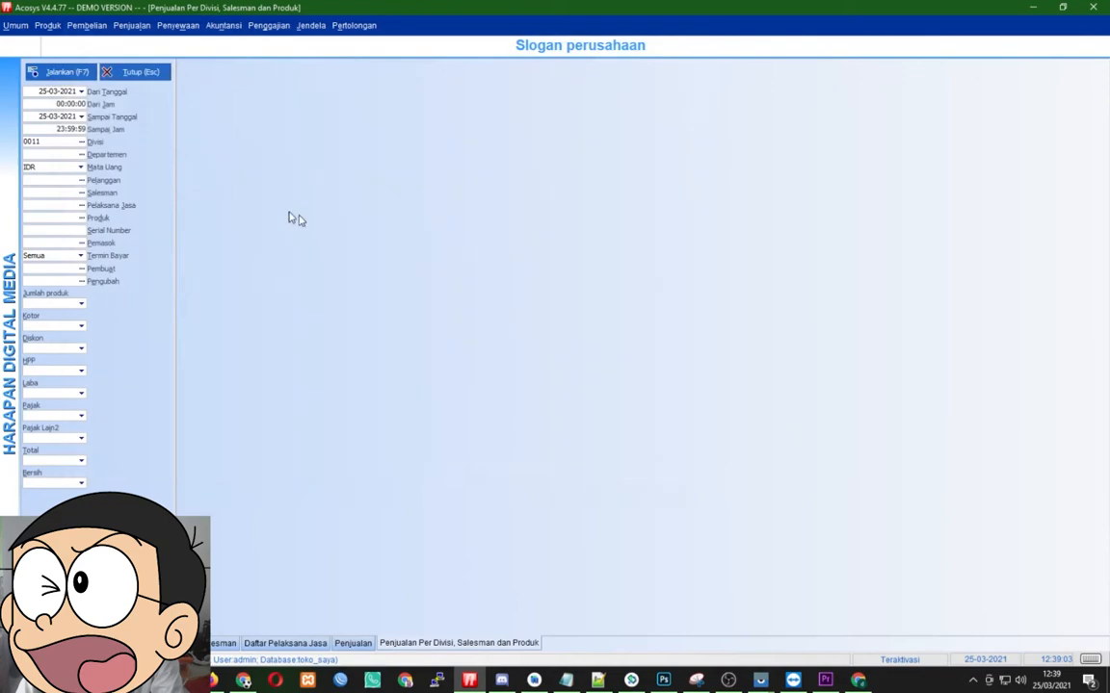
click(77, 76)
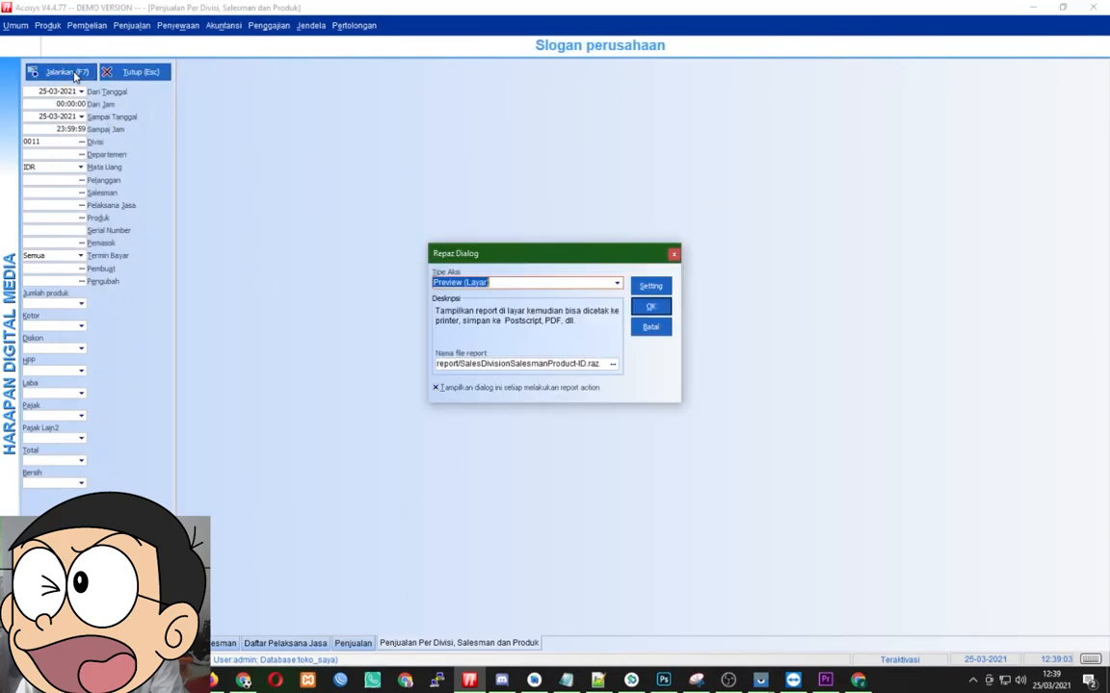
click(649, 307)
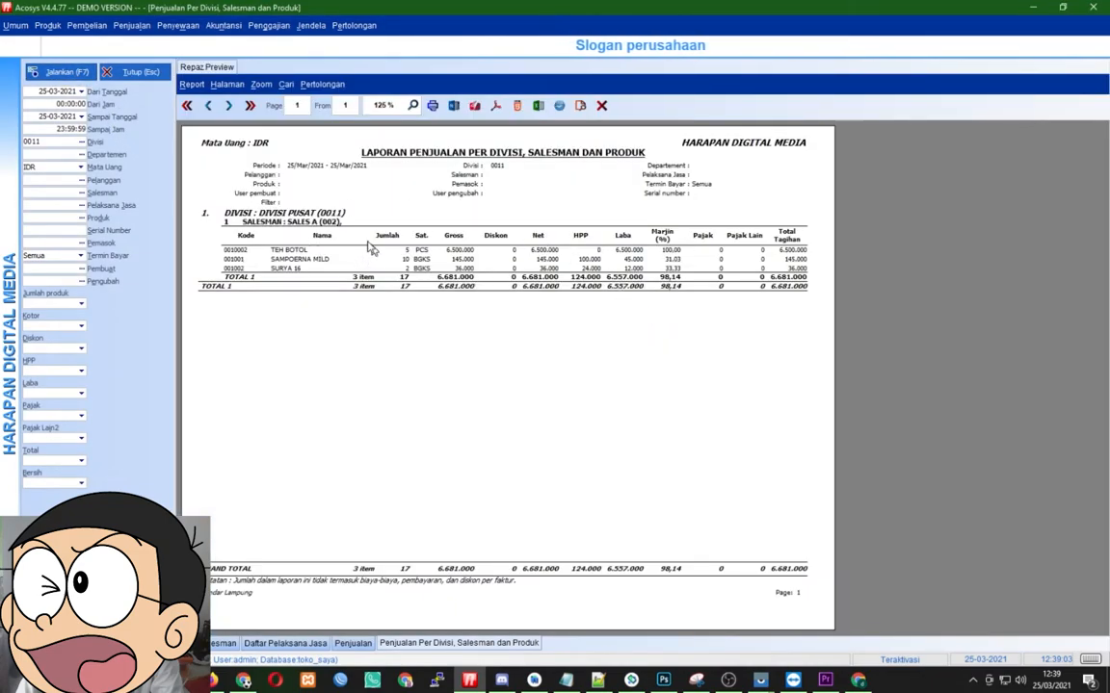
click(304, 224)
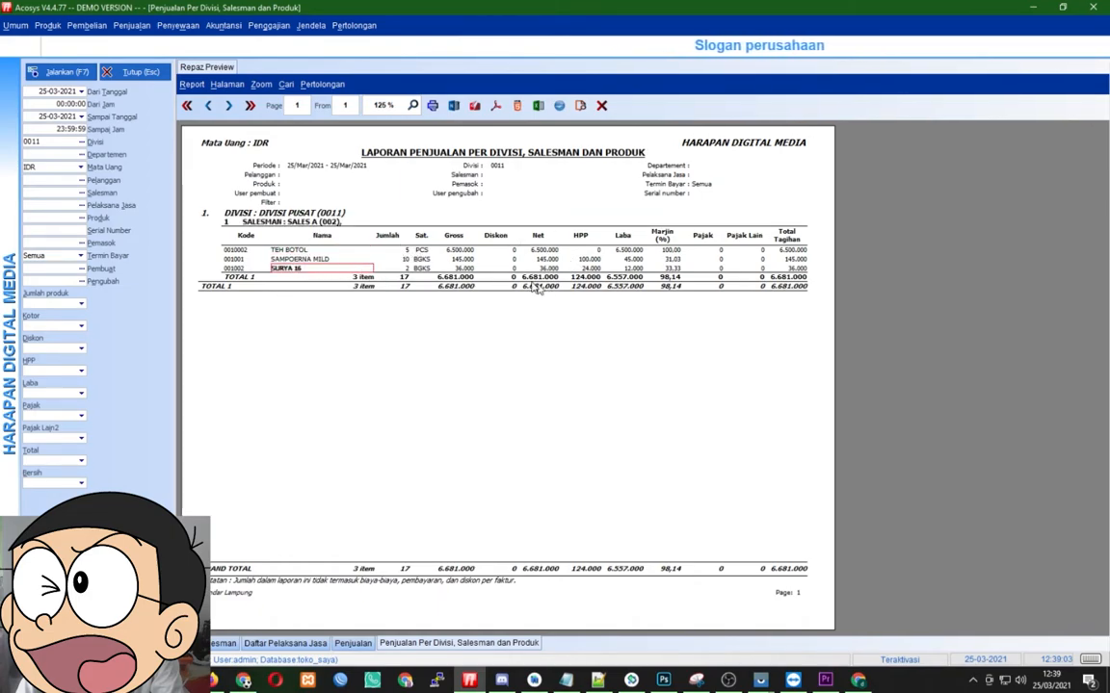
click(788, 288)
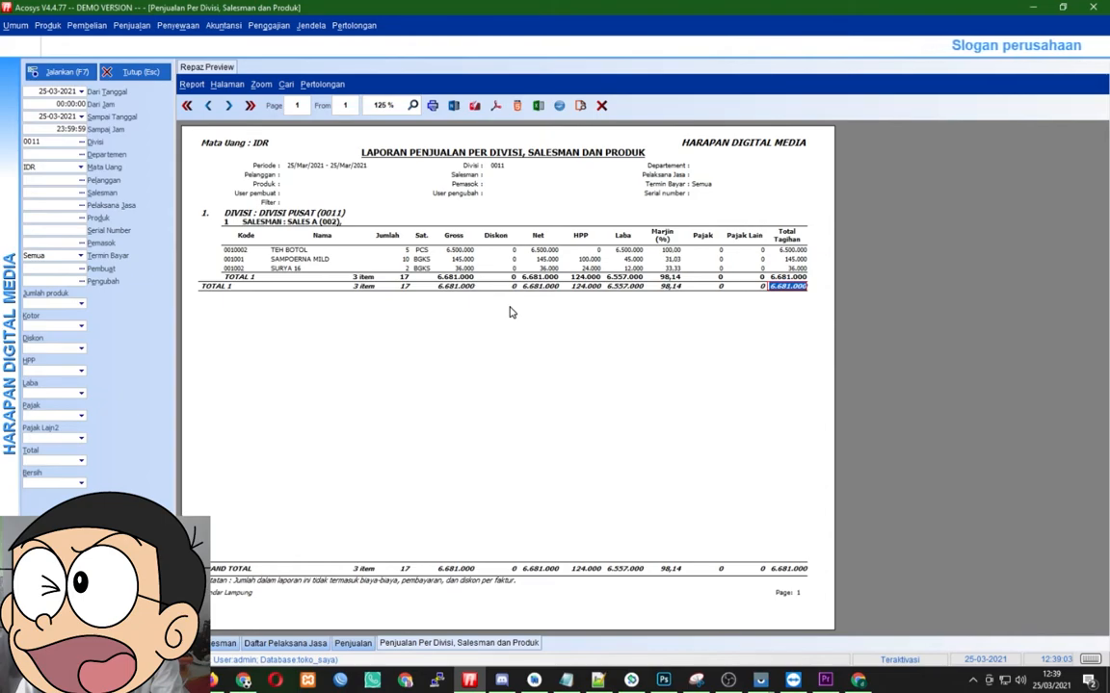
Run the Rangkuman Piutang Dagang report as a screen preview and examine the customer's sales, payments and receivable balance
click(131, 25)
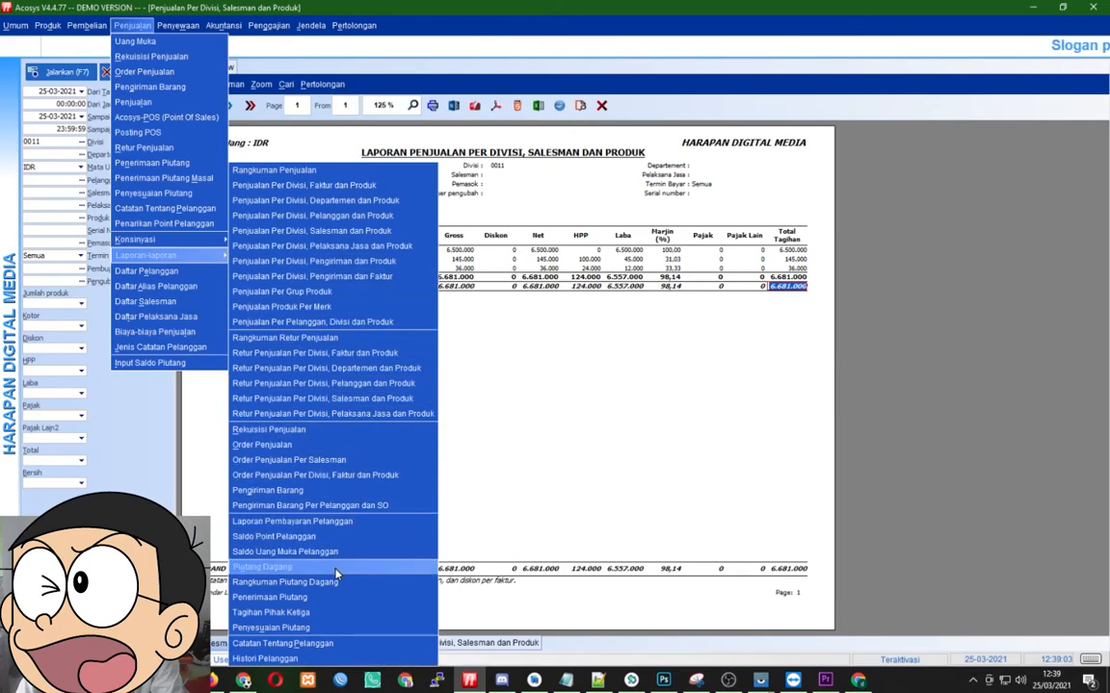
click(289, 582)
click(62, 71)
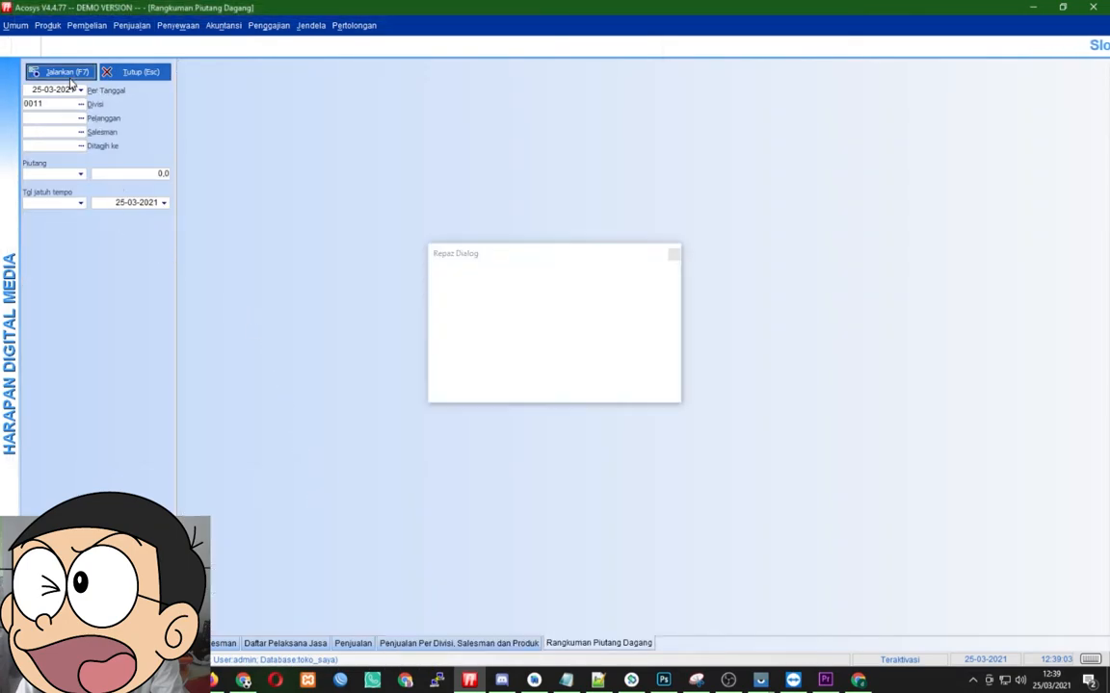
click(652, 310)
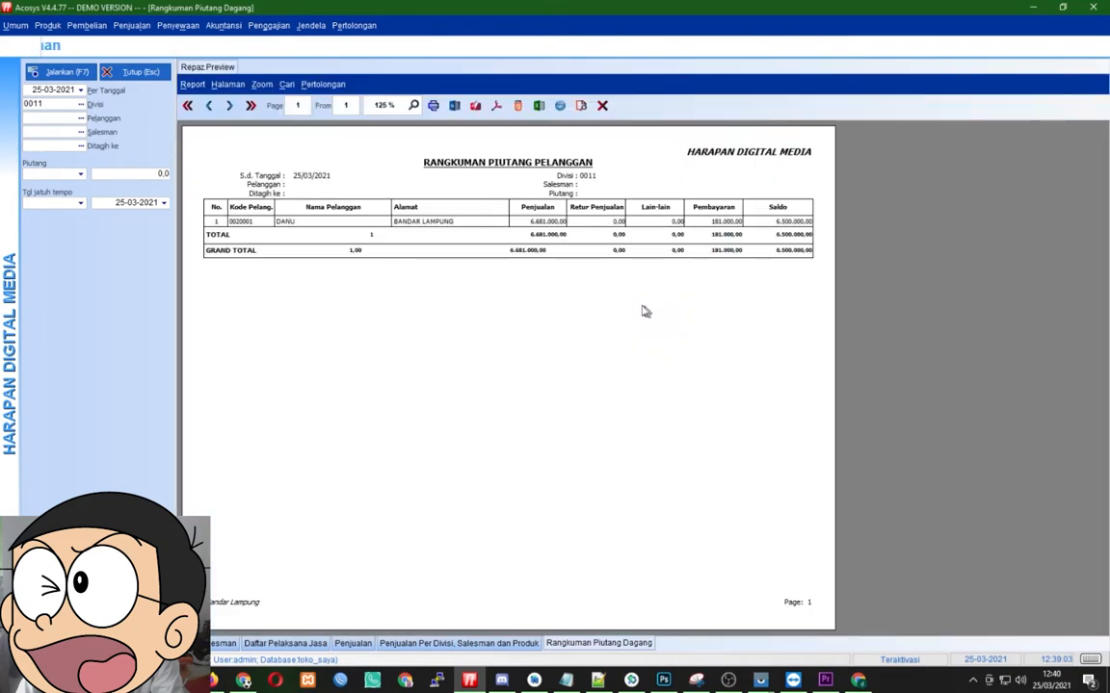
click(545, 234)
click(543, 223)
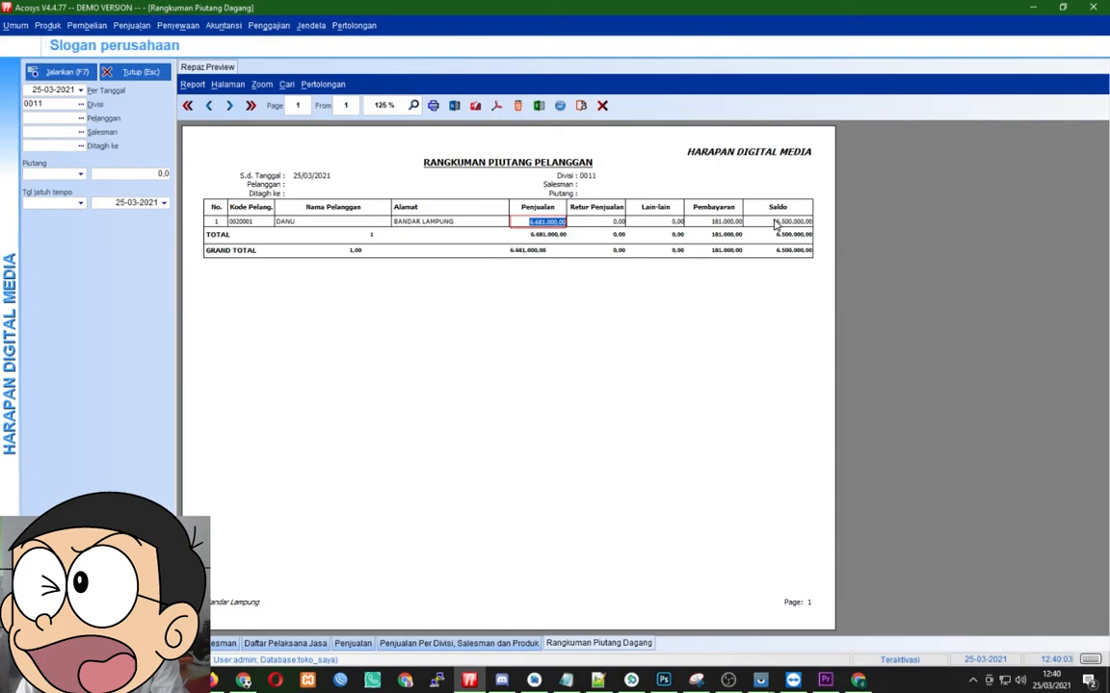
Examine the customer's payment and remaining balance in the Rangkuman Piutang Dagang preview
click(724, 222)
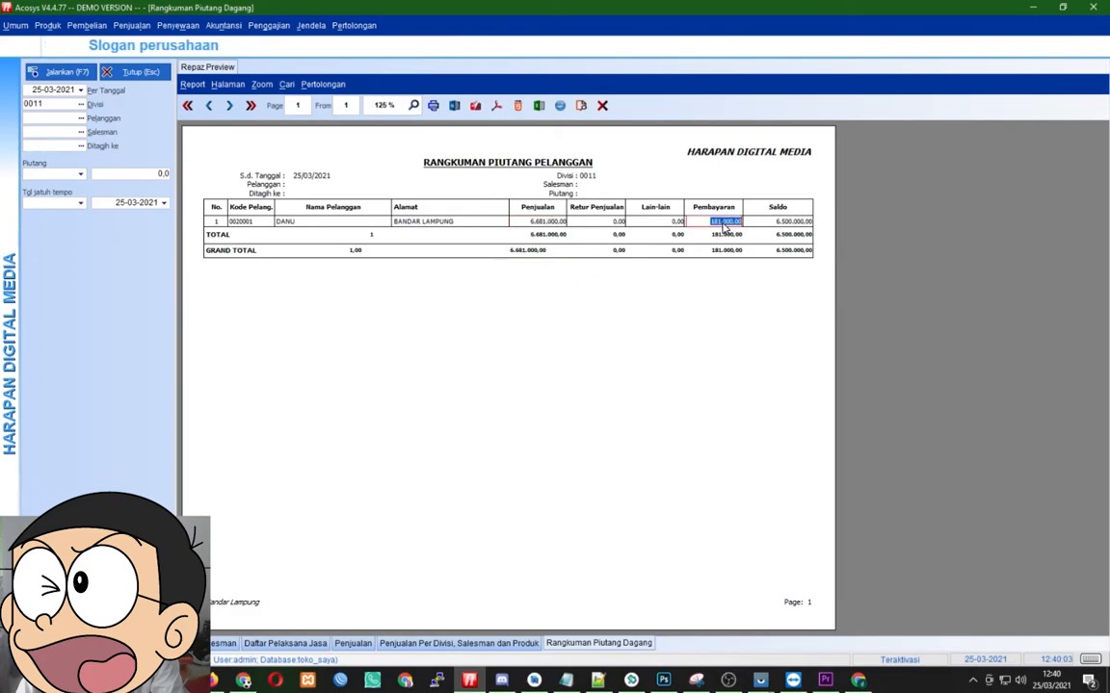
click(787, 222)
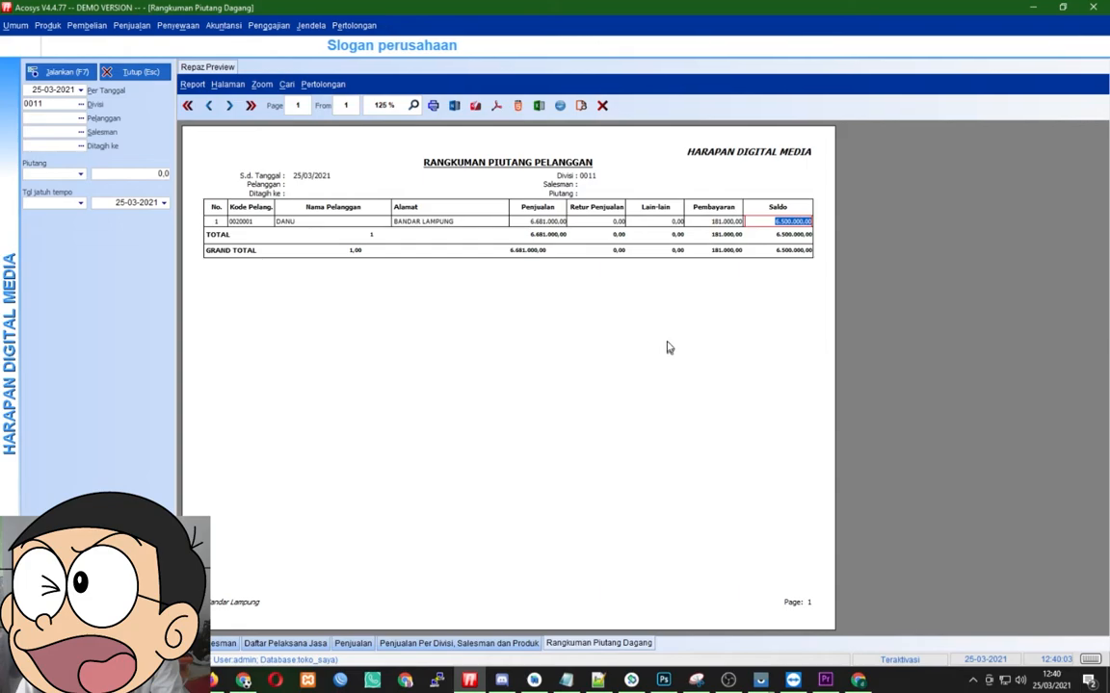
Start a Penerimaan Piutang entry for the customer with the outstanding credit balance, with Tunai as the payment method
click(134, 27)
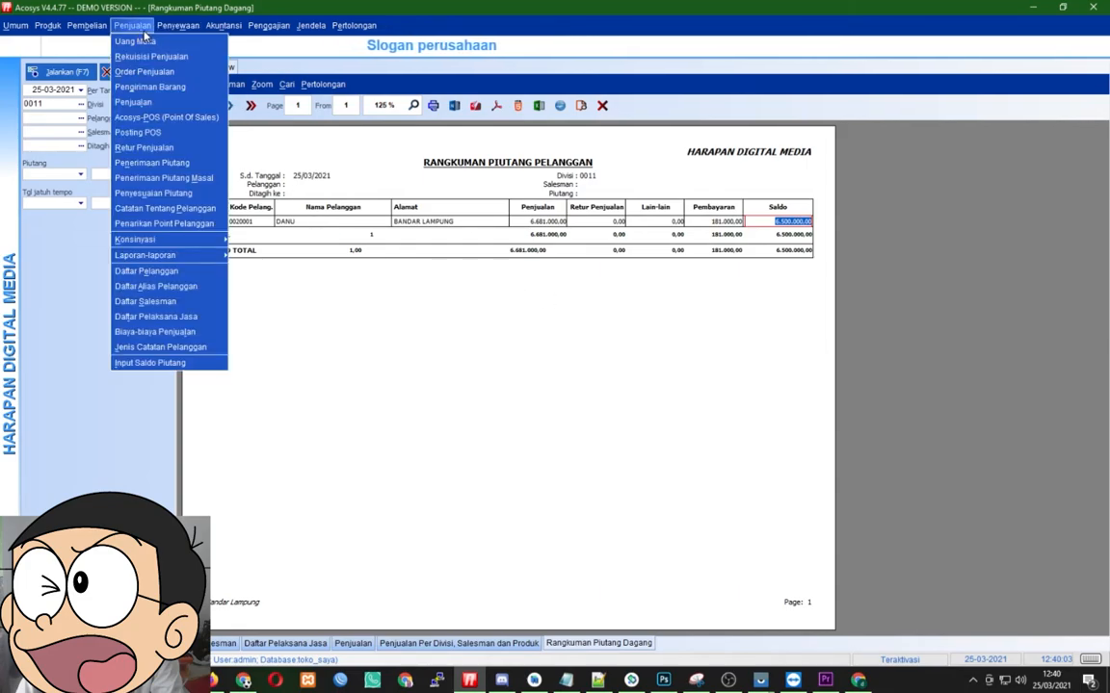
click(175, 168)
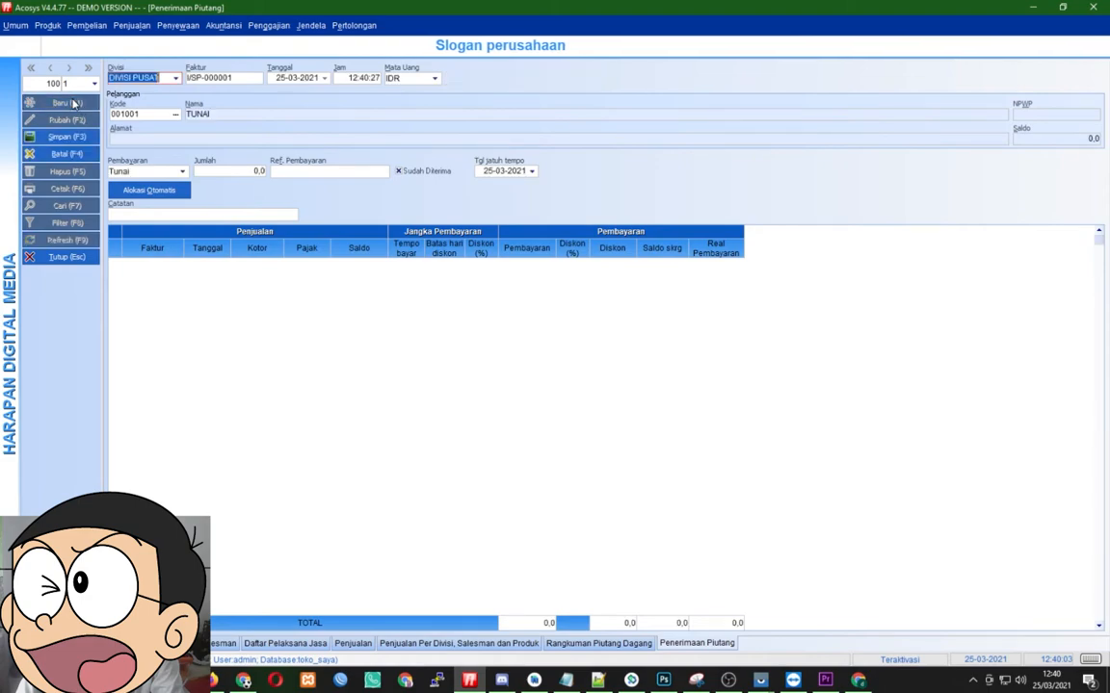
click(175, 115)
double_click(503, 356)
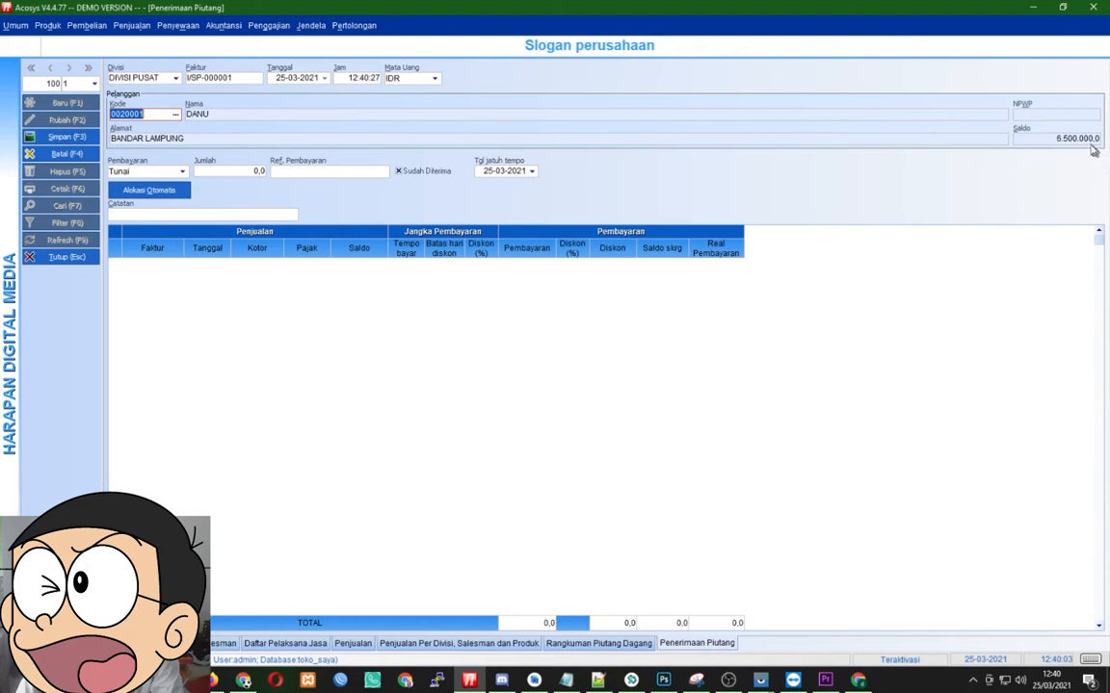
click(1030, 142)
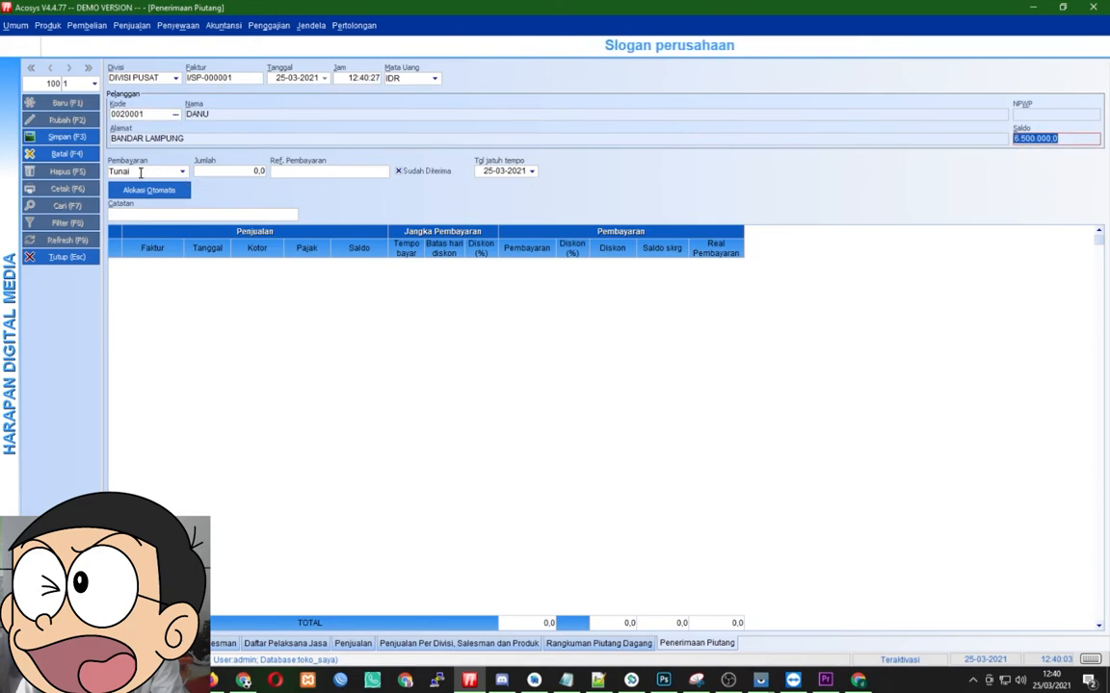
click(140, 173)
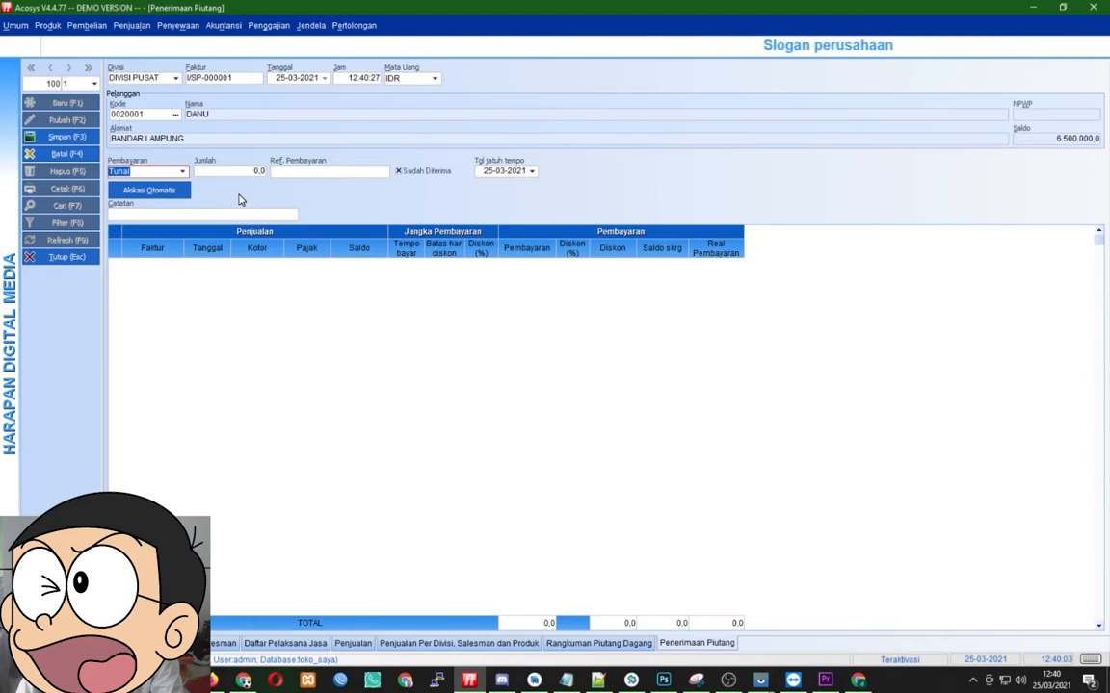
key(Tab)
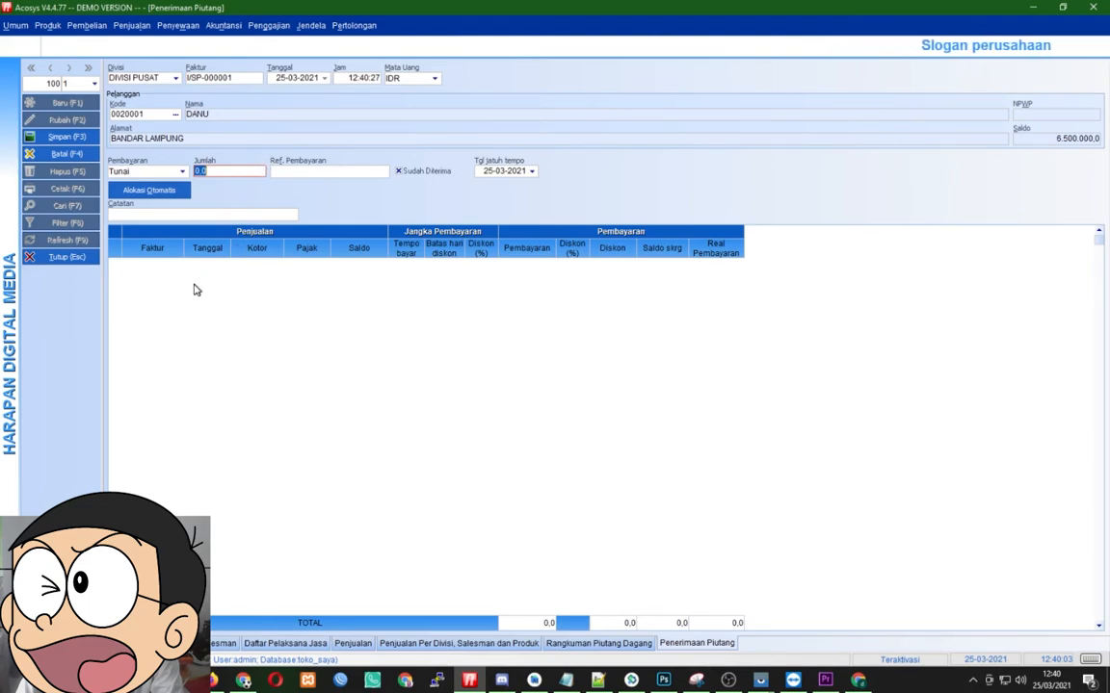
Try to allocate the receipt manually by selecting the customer's unpaid invoice in the first payment row
click(159, 278)
click(154, 280)
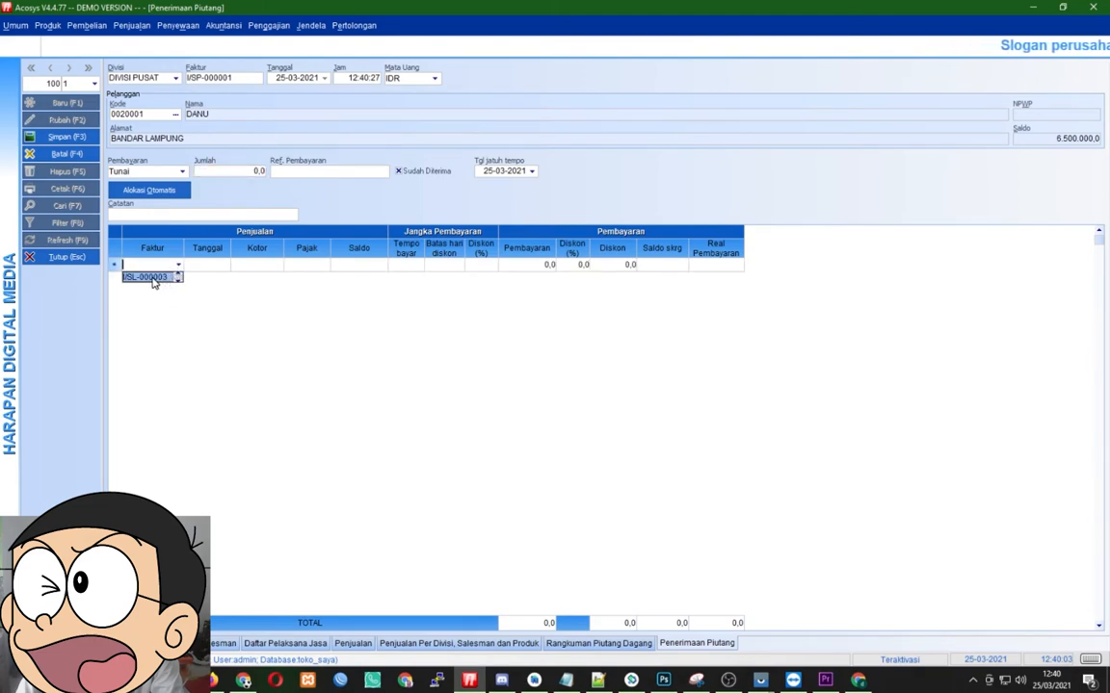
click(150, 277)
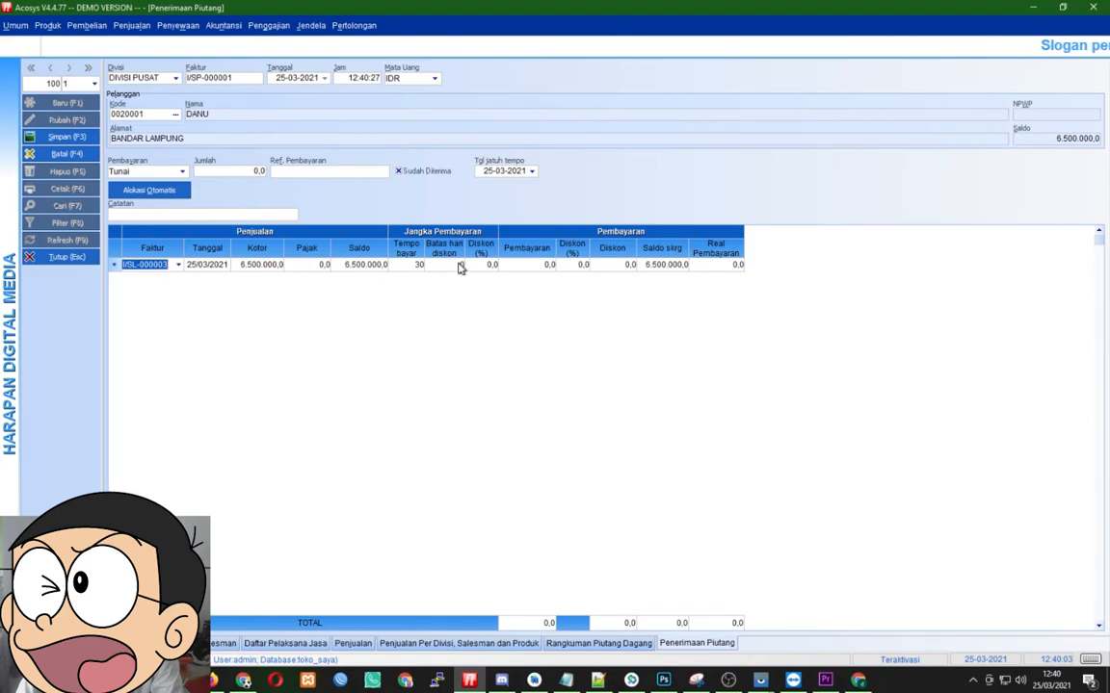
click(503, 264)
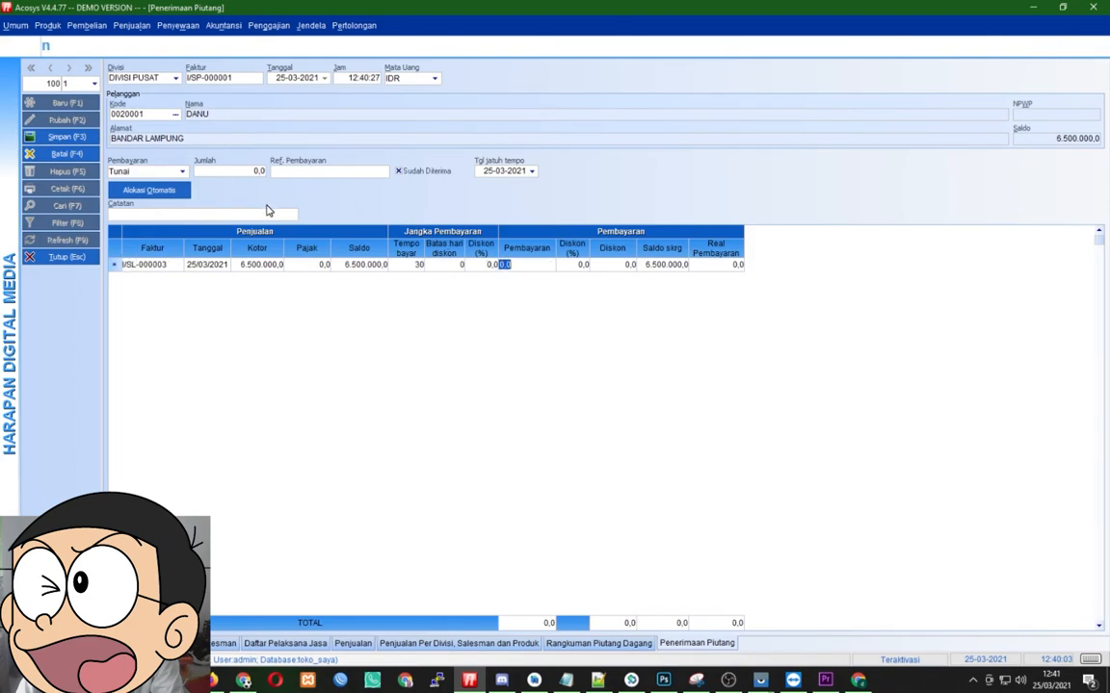
Set the receipt amount to 5.000.000, allocate it automatically to the unpaid invoice, and save the receipt
click(241, 171)
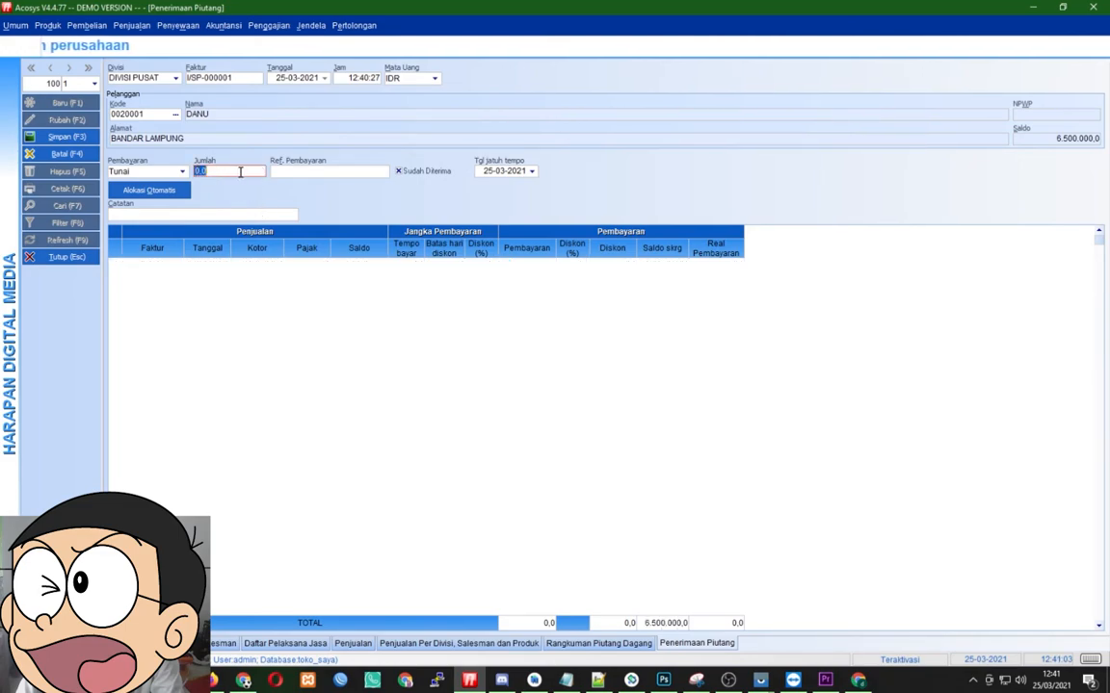
text(5.000.000)
click(162, 190)
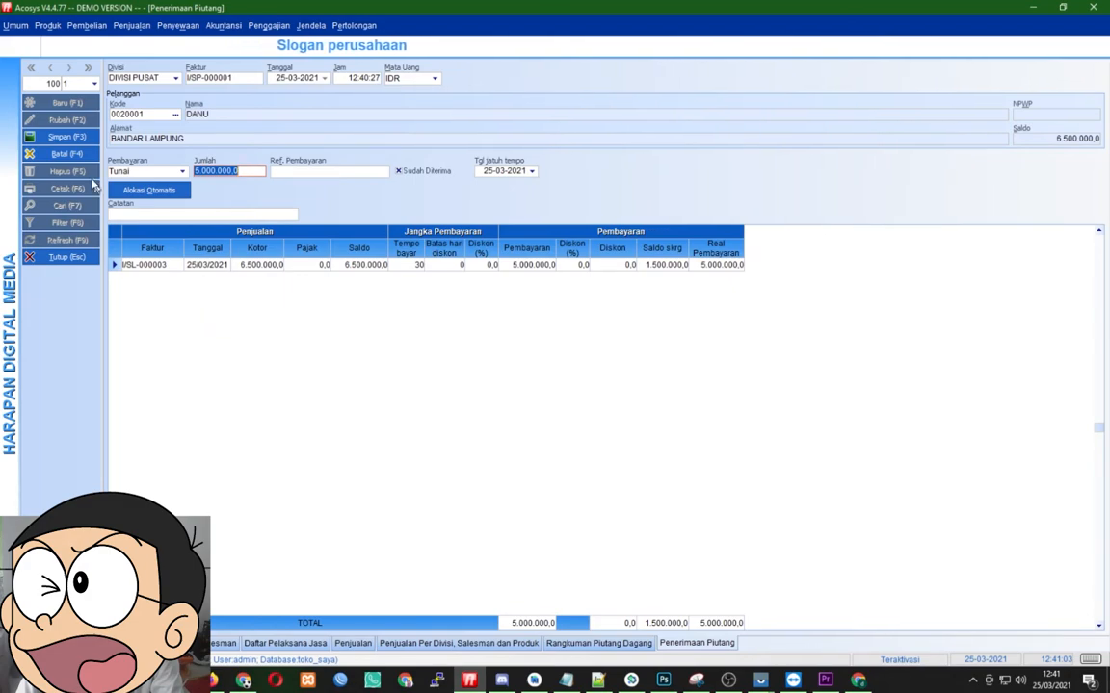
click(62, 119)
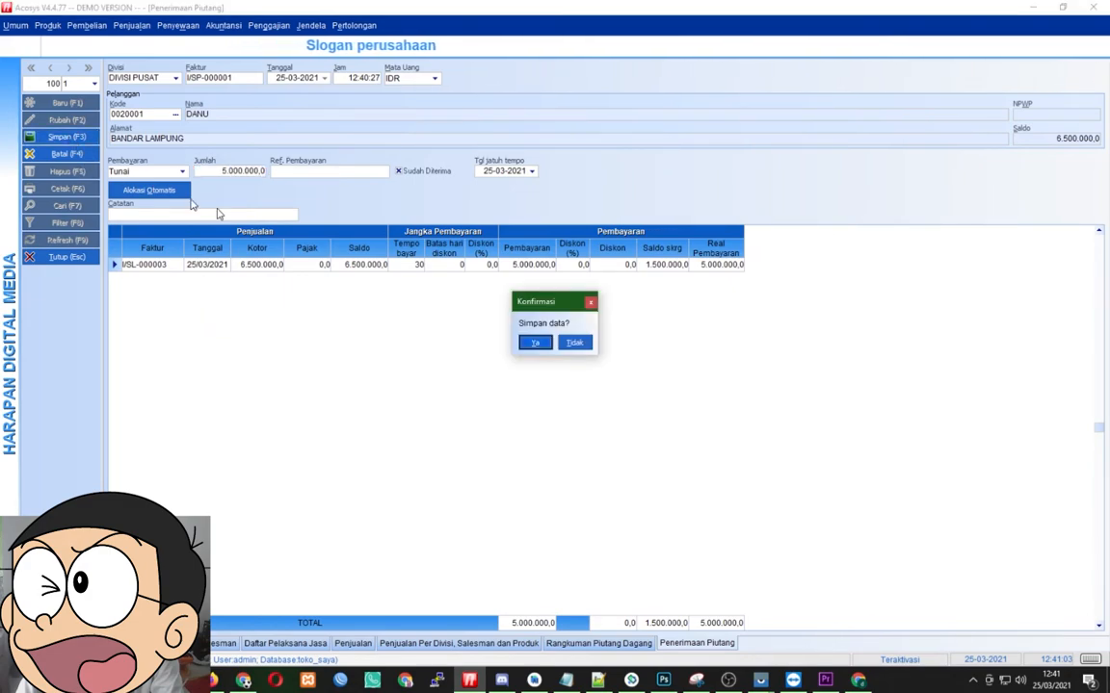
click(536, 343)
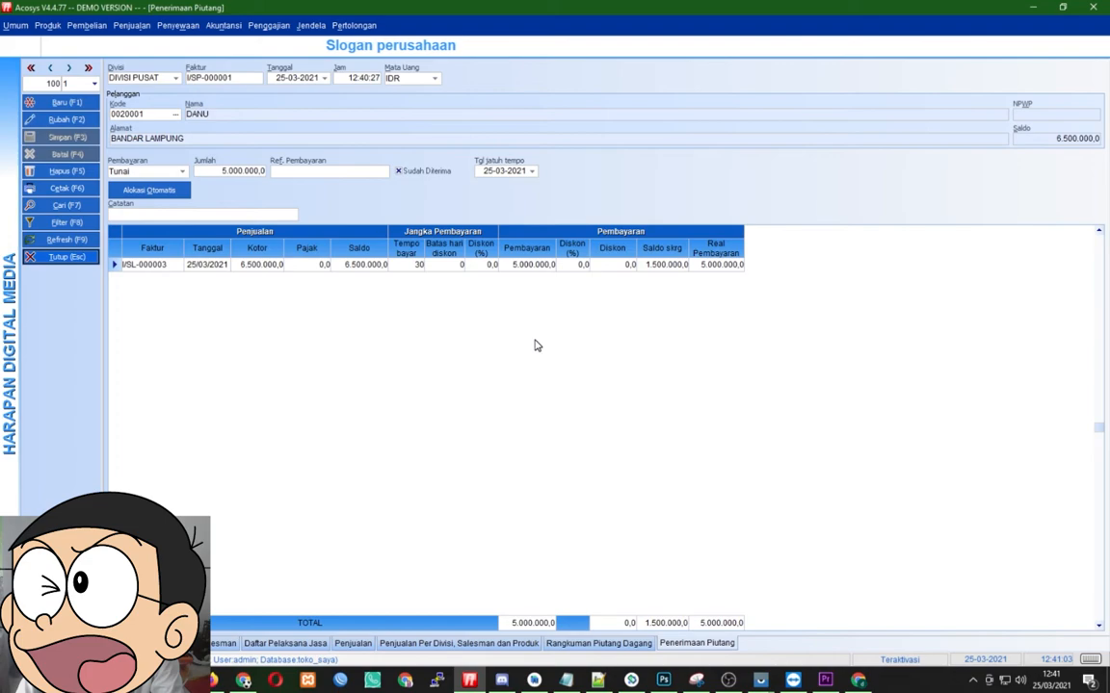
Rerun the Rangkuman Piutang Dagang report as a screen preview to check the balance after the receipt
click(576, 644)
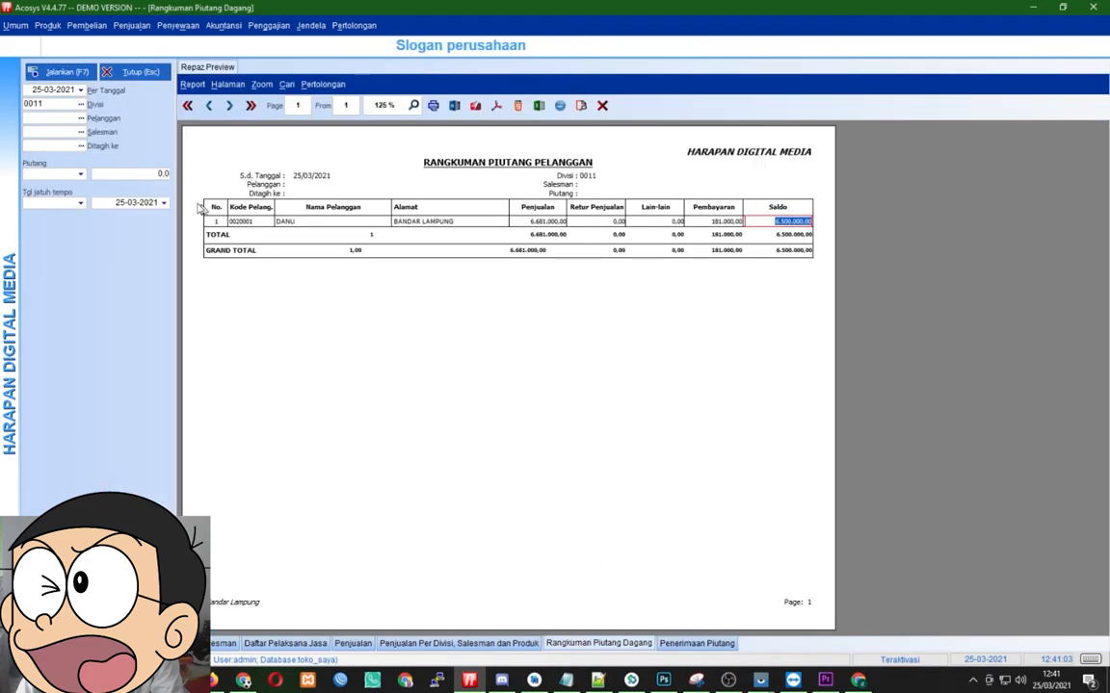
click(60, 71)
click(648, 309)
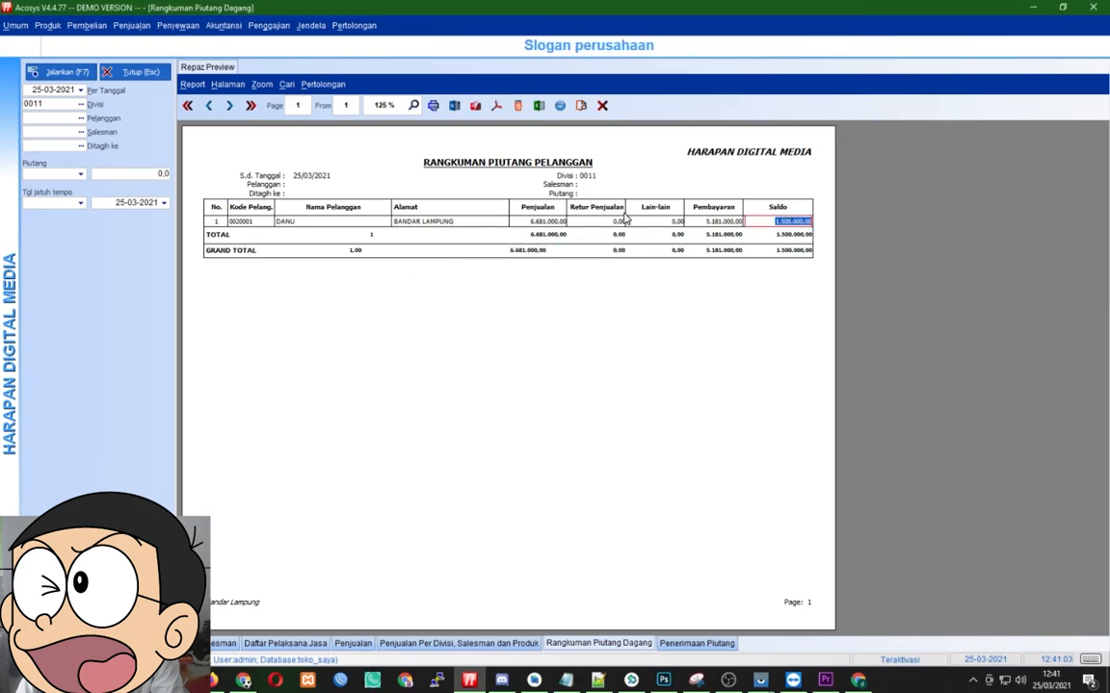
Run the Penerimaan Piutang report as a screen preview and examine the receipt's payment type, customer code, receipt number and date
click(119, 26)
mouse_move(183, 255)
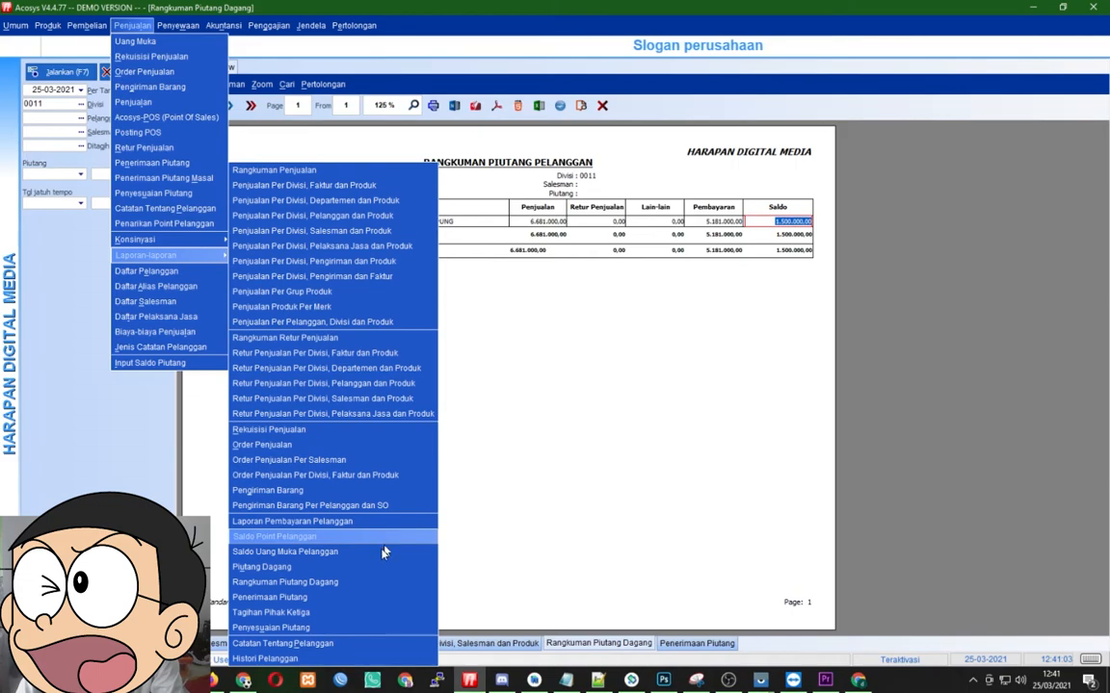
click(325, 598)
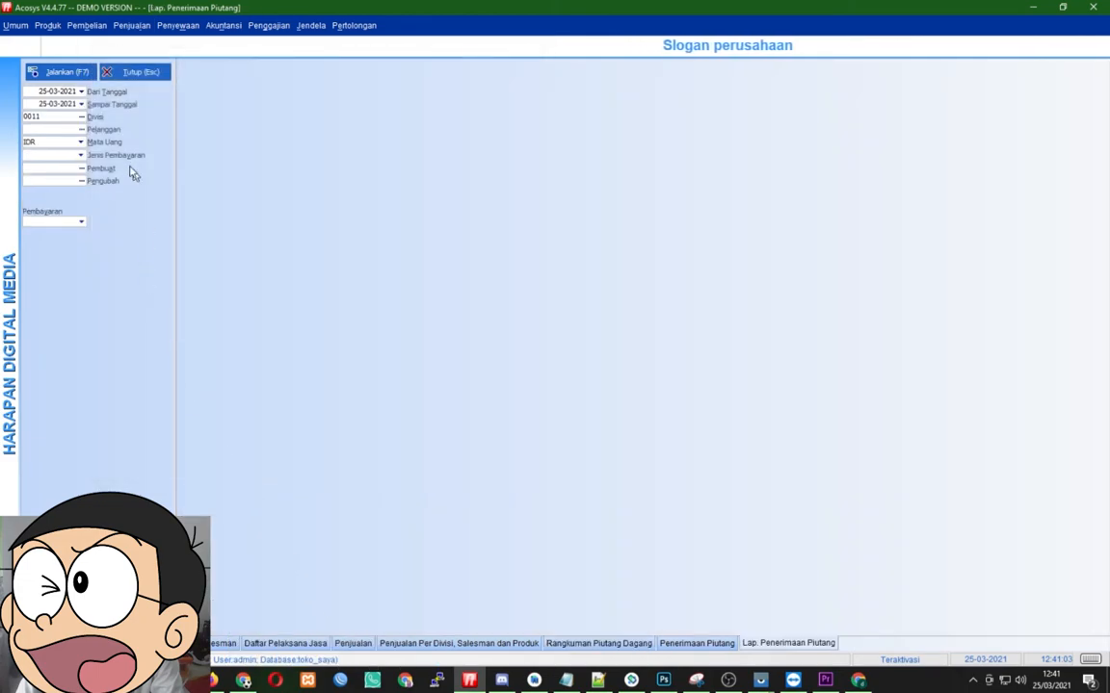
click(62, 73)
click(651, 310)
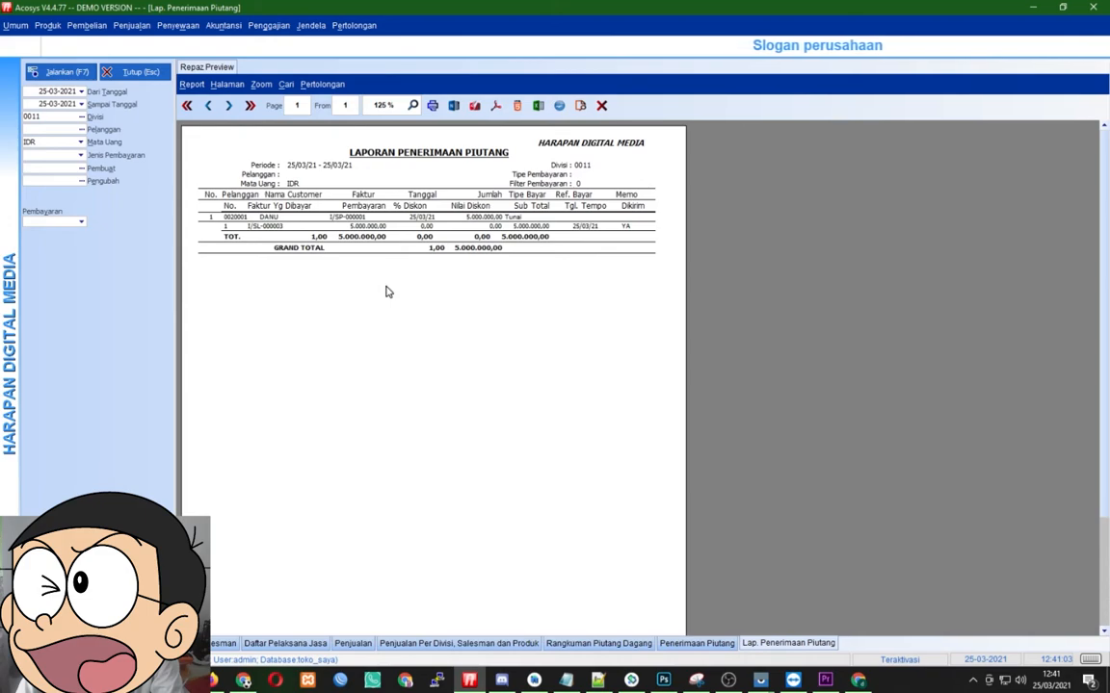
click(530, 216)
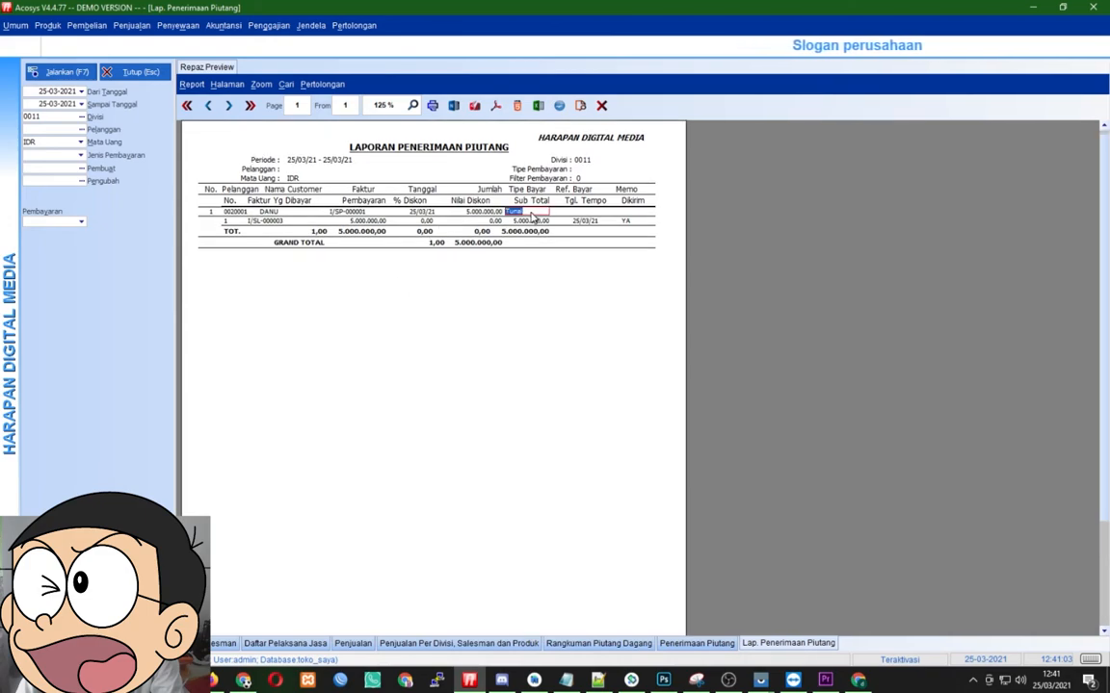
click(234, 211)
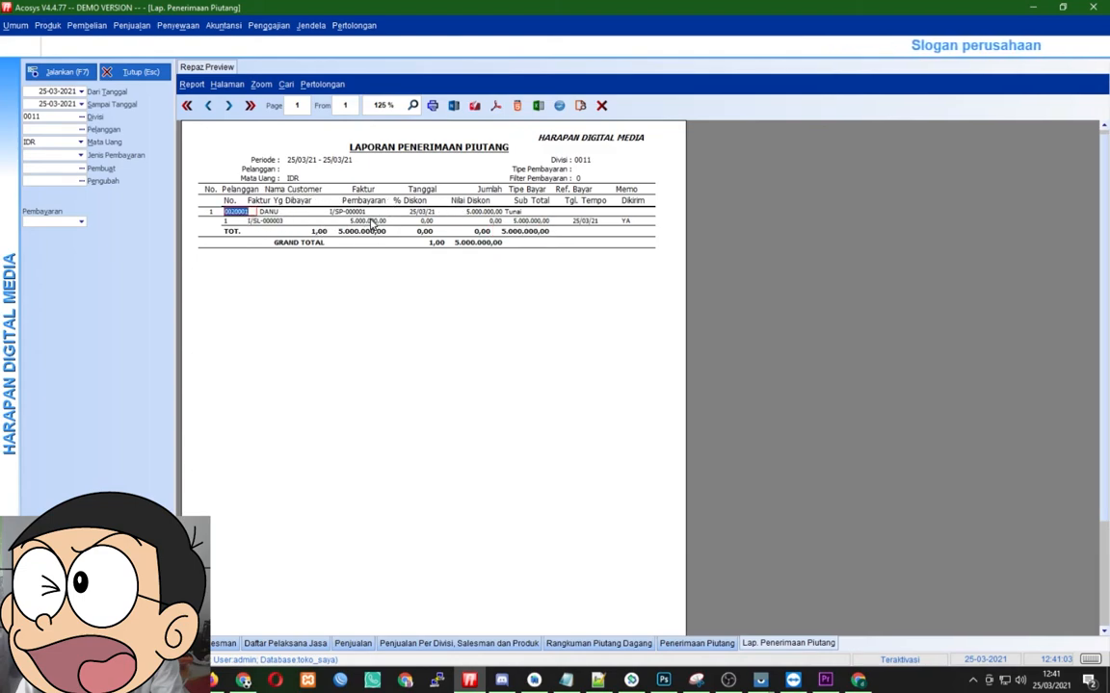
click(345, 212)
click(423, 215)
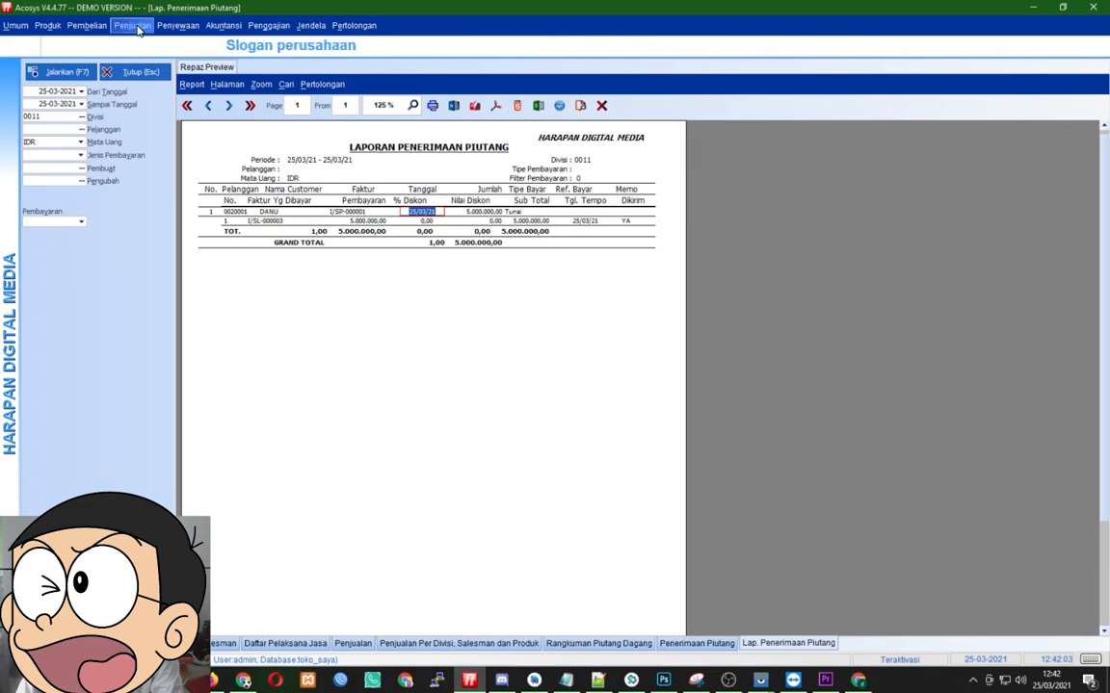
Open Acosys-POS (Point Of Sales) and start a new sales transaction
click(132, 25)
click(158, 116)
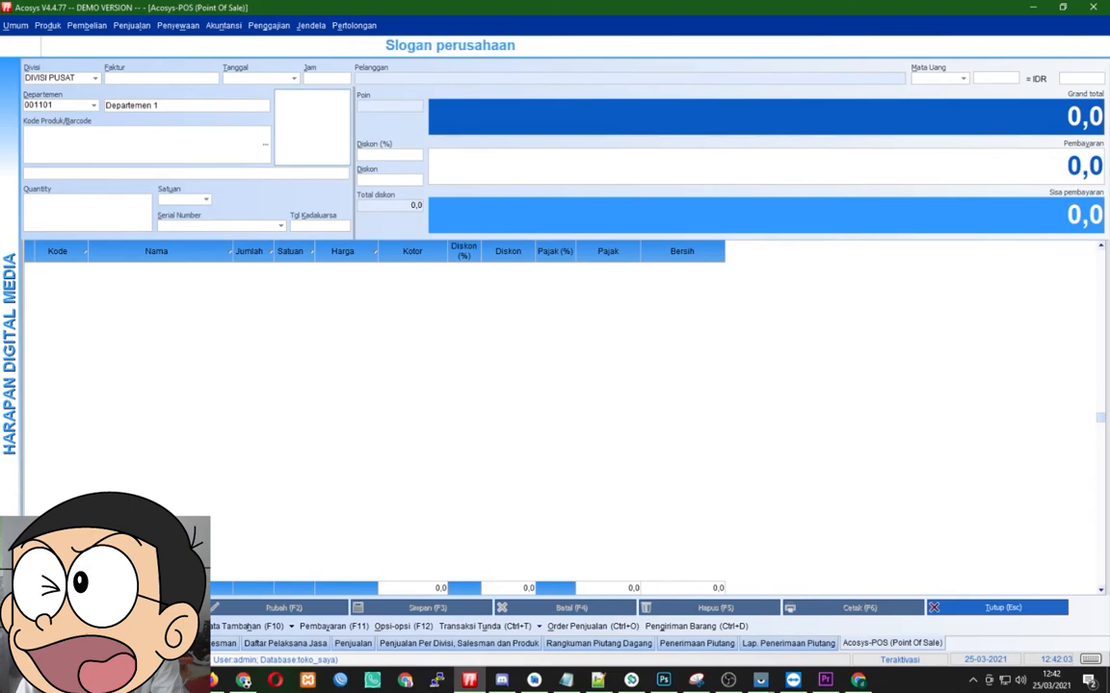
key(F1)
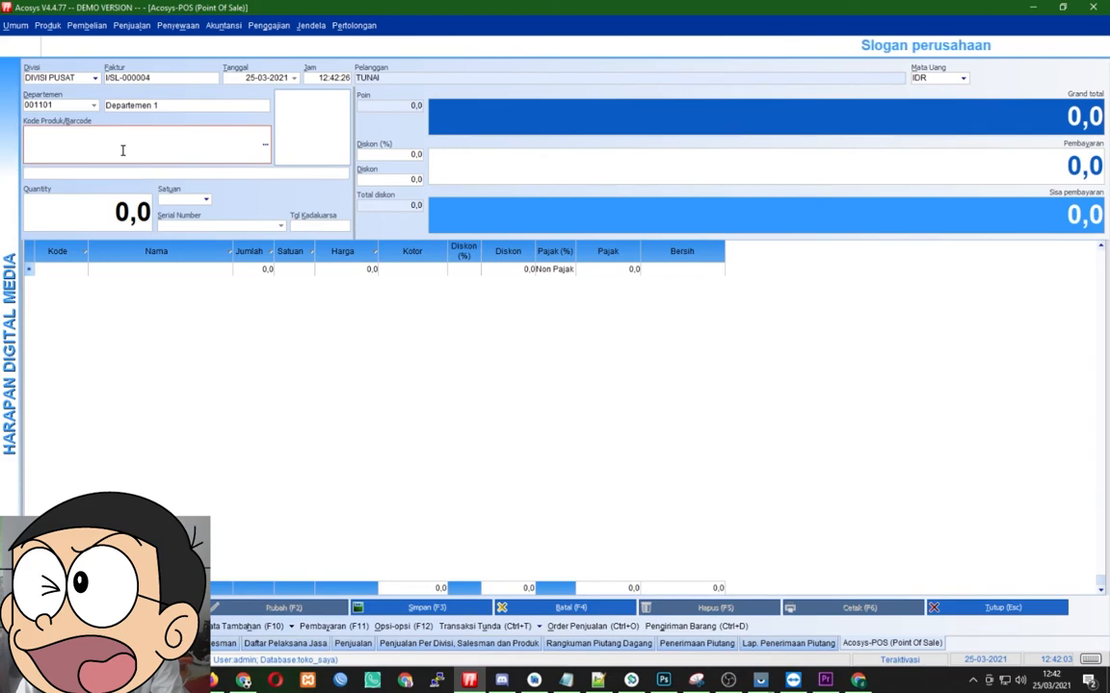
Look up the product SAMPOERNA MILD and add it to the POS transaction with quantity 1
key(Return)
key(Down)
key(Down)
key(Return)
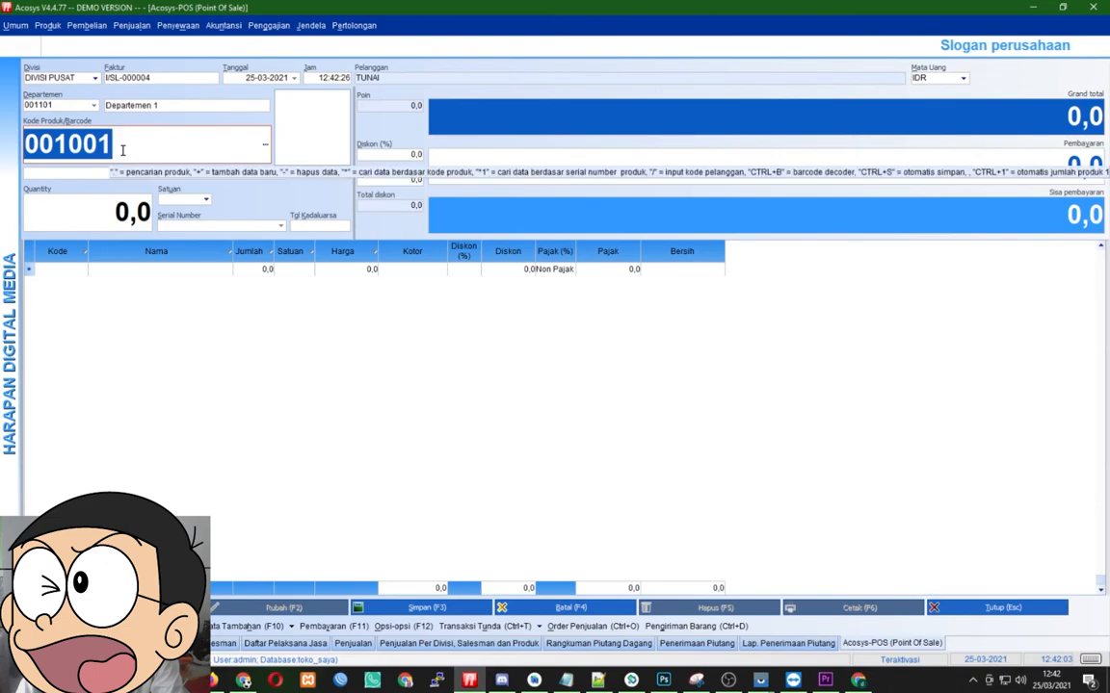
key(Return)
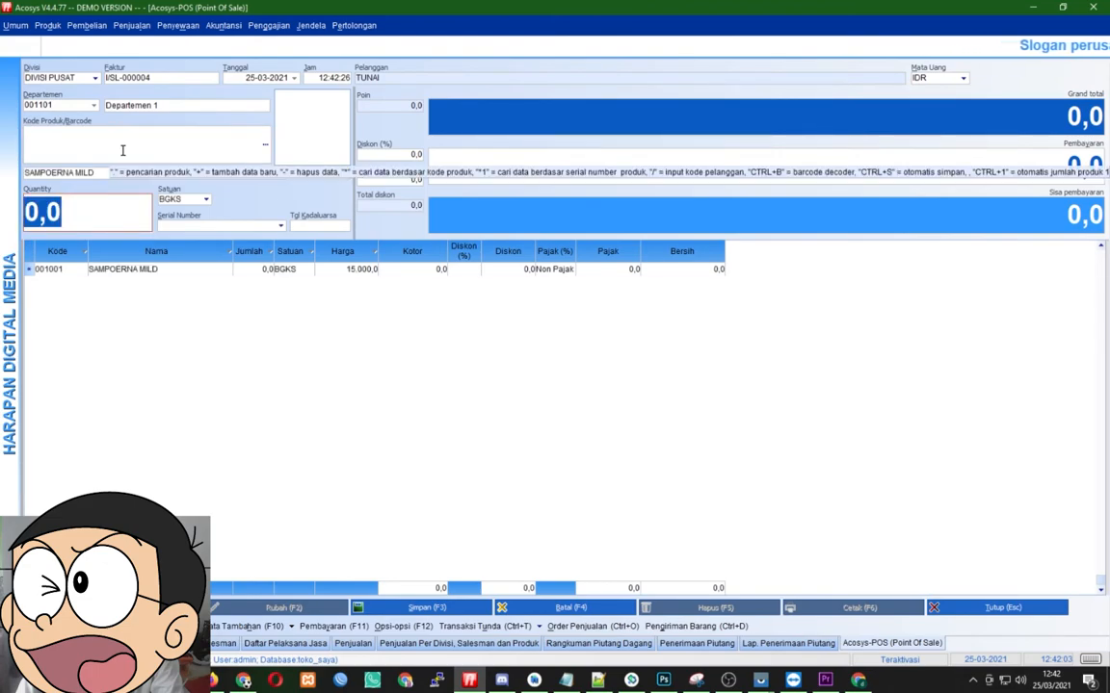
text(1)
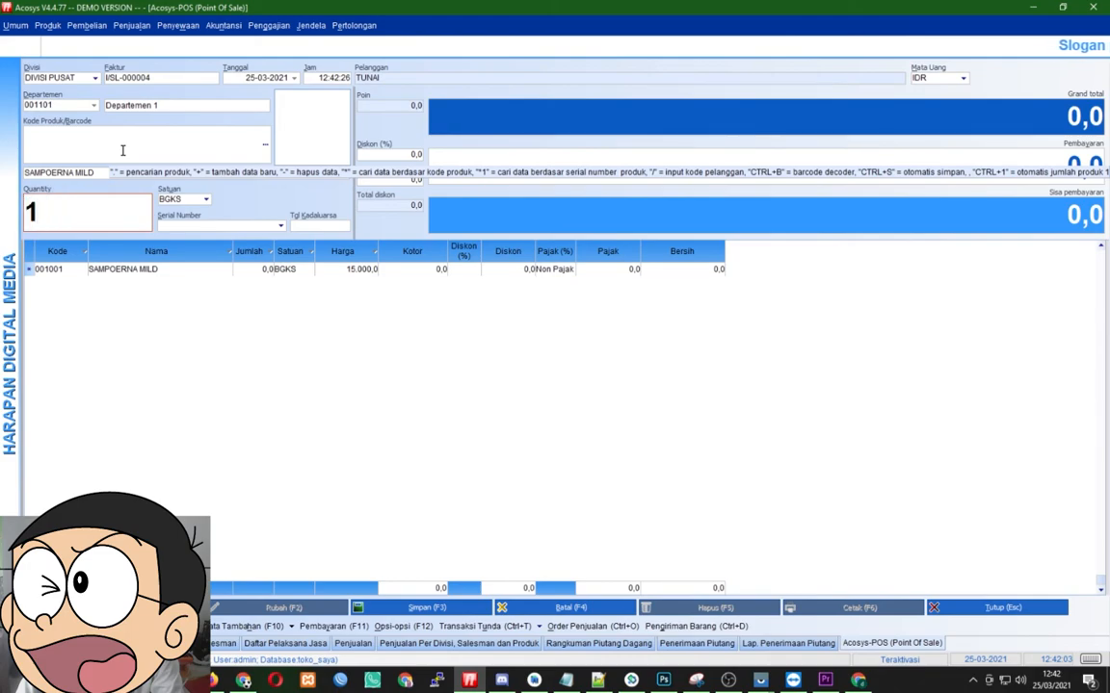
key(Return)
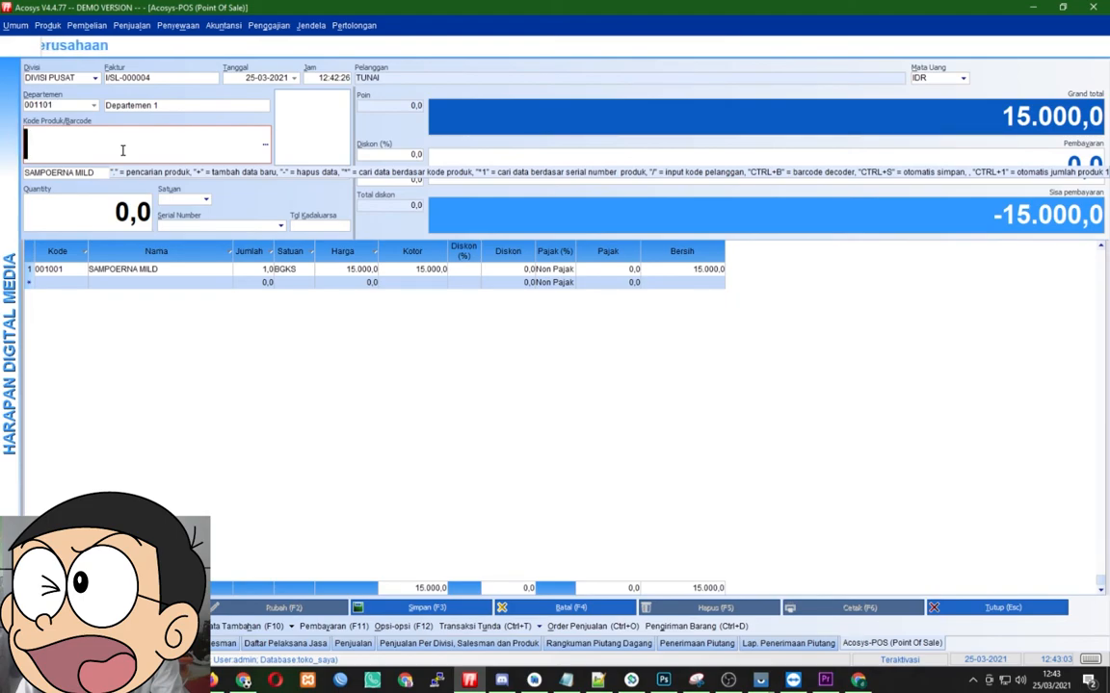
Look up the product SPRITE and add it to the POS transaction with quantity 1
text(.)
key(Return)
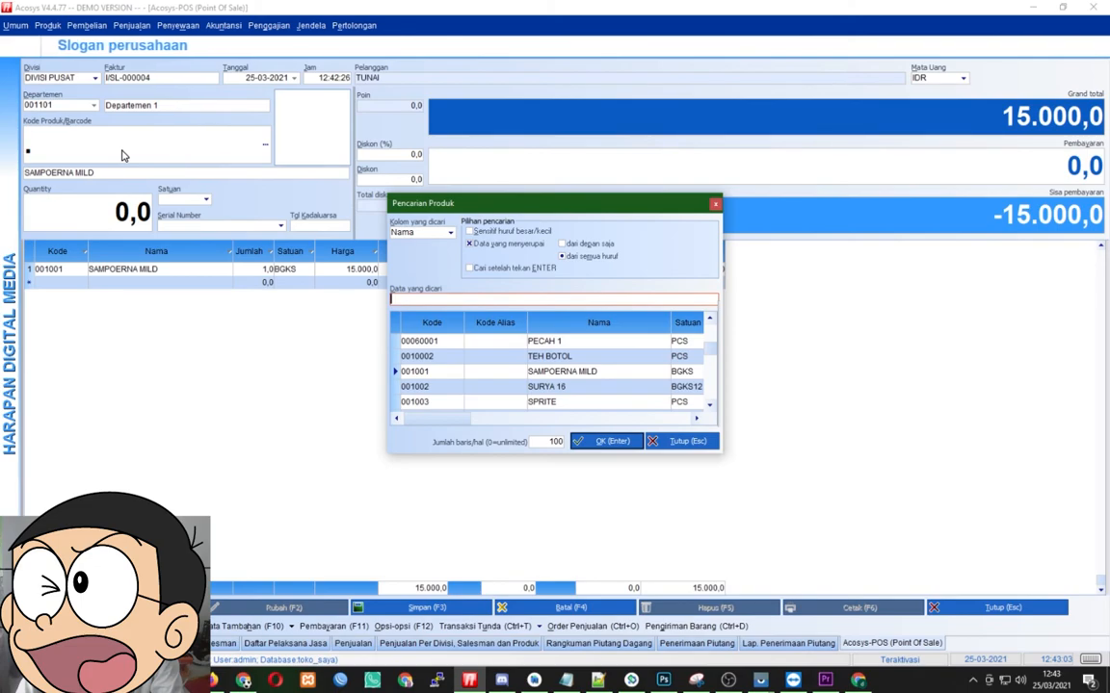
key(Down)
key(Down)
key(Return)
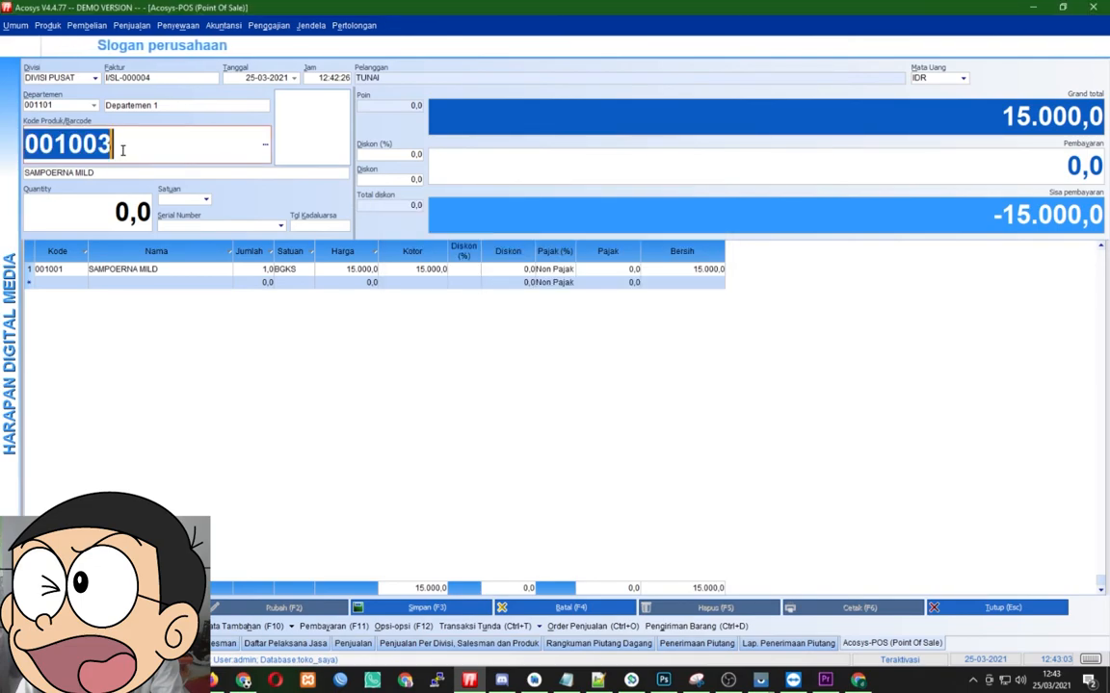
key(Return)
text(1)
key(Return)
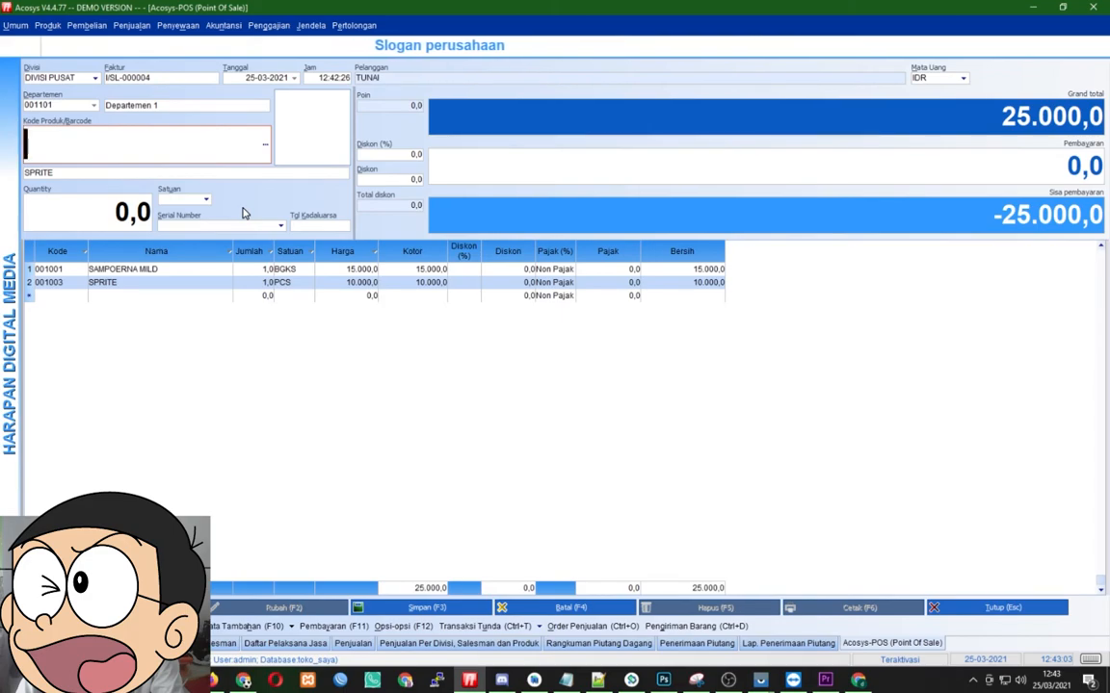
Look up the product POCARI SWEET and add it to the POS transaction with quantity 1
key(Return)
key(Down)
key(Down)
key(Return)
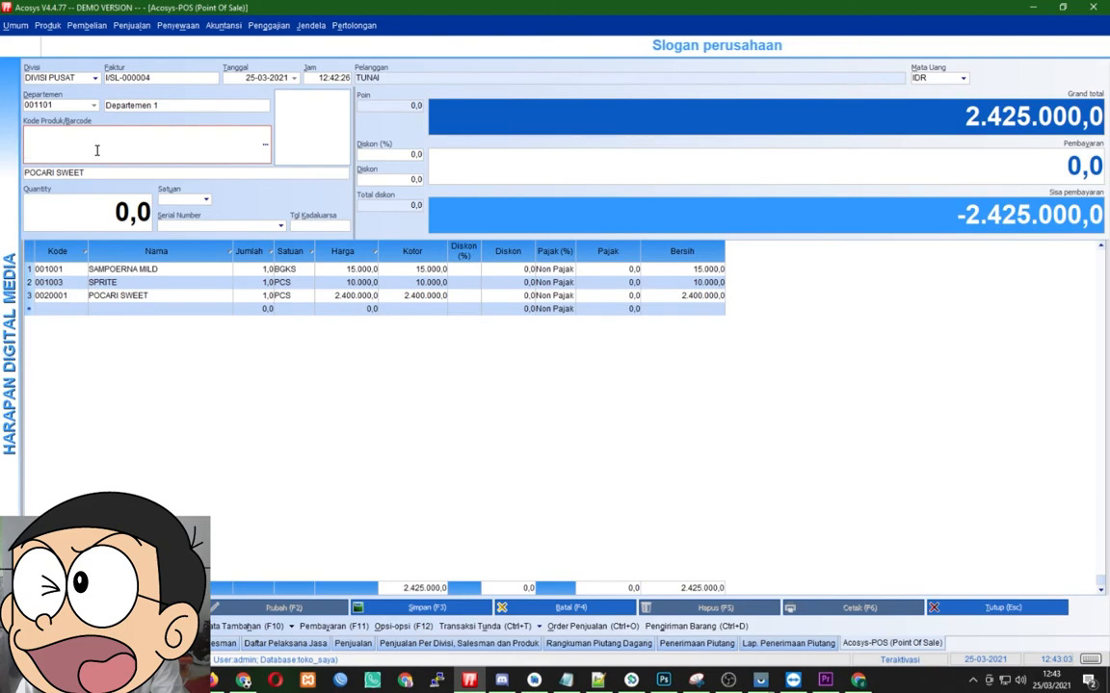
Try to look up the product MAKANAN A and add it to the POS transaction with quantity 1
text(.)
key(Return)
key(Down)
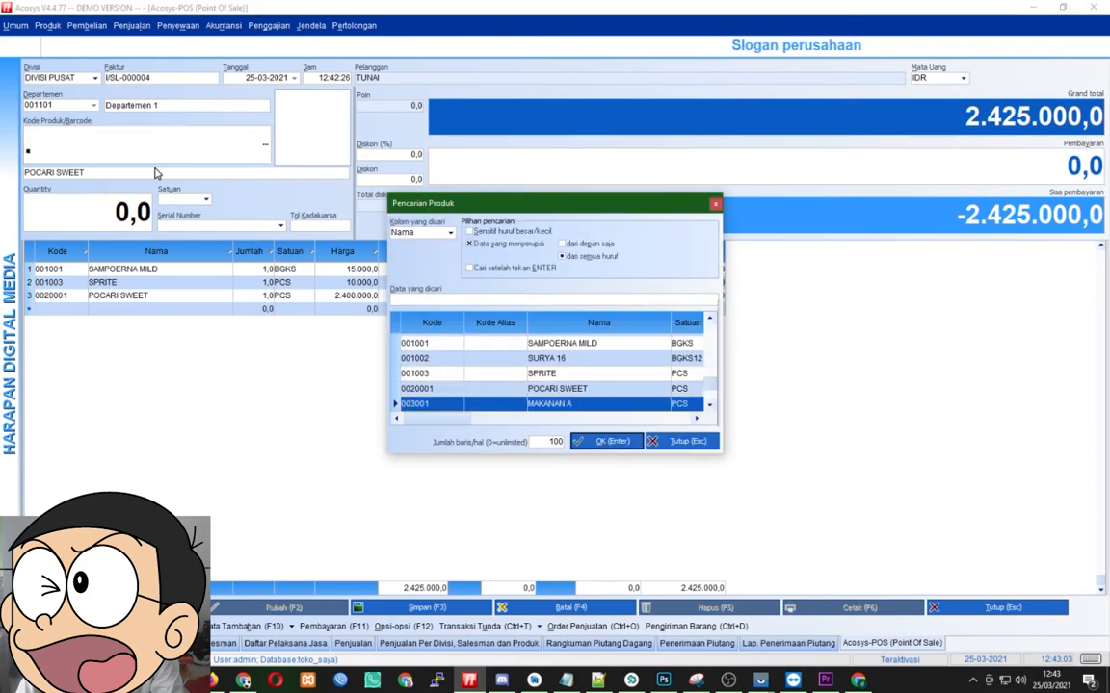
key(Return)
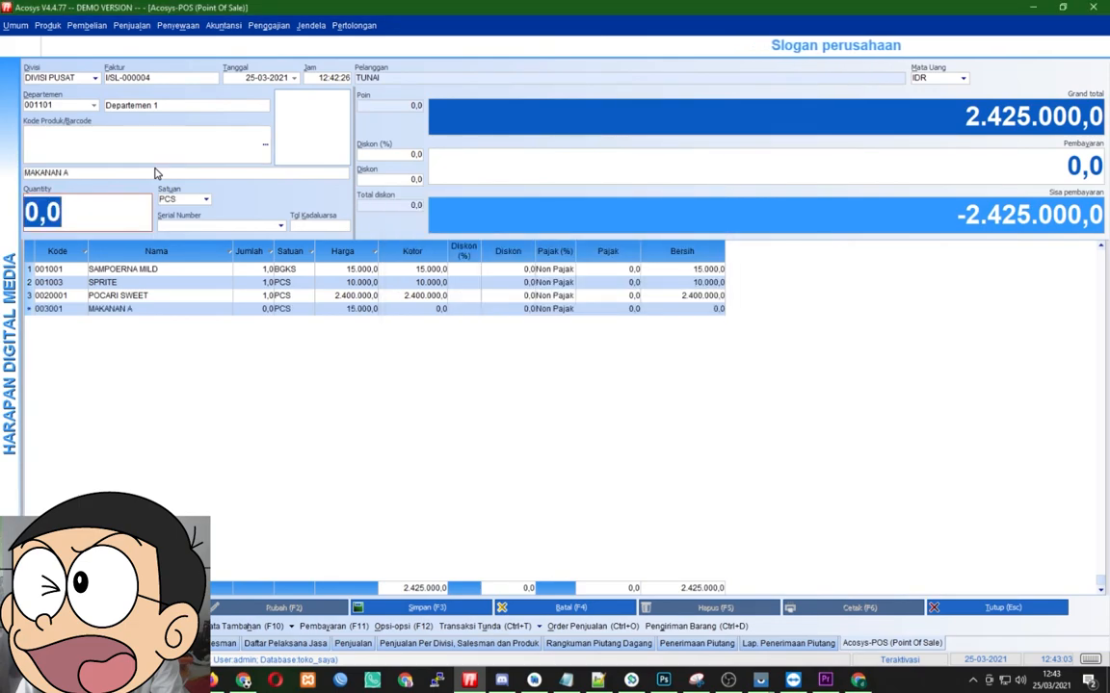
text(1)
key(Return)
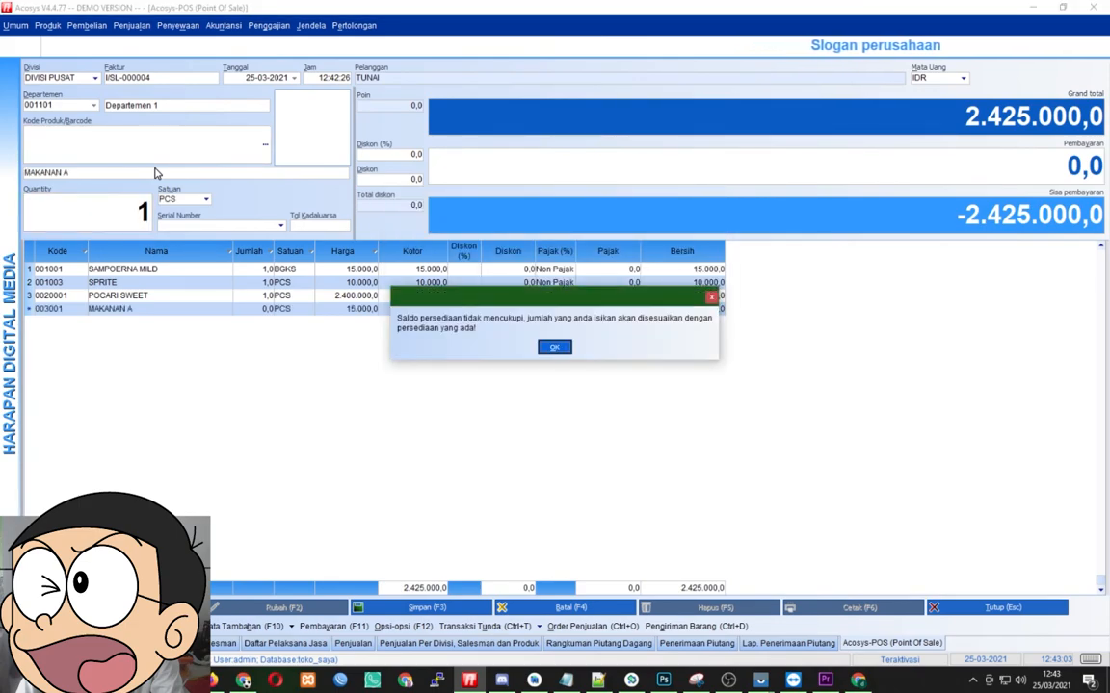
key(Return)
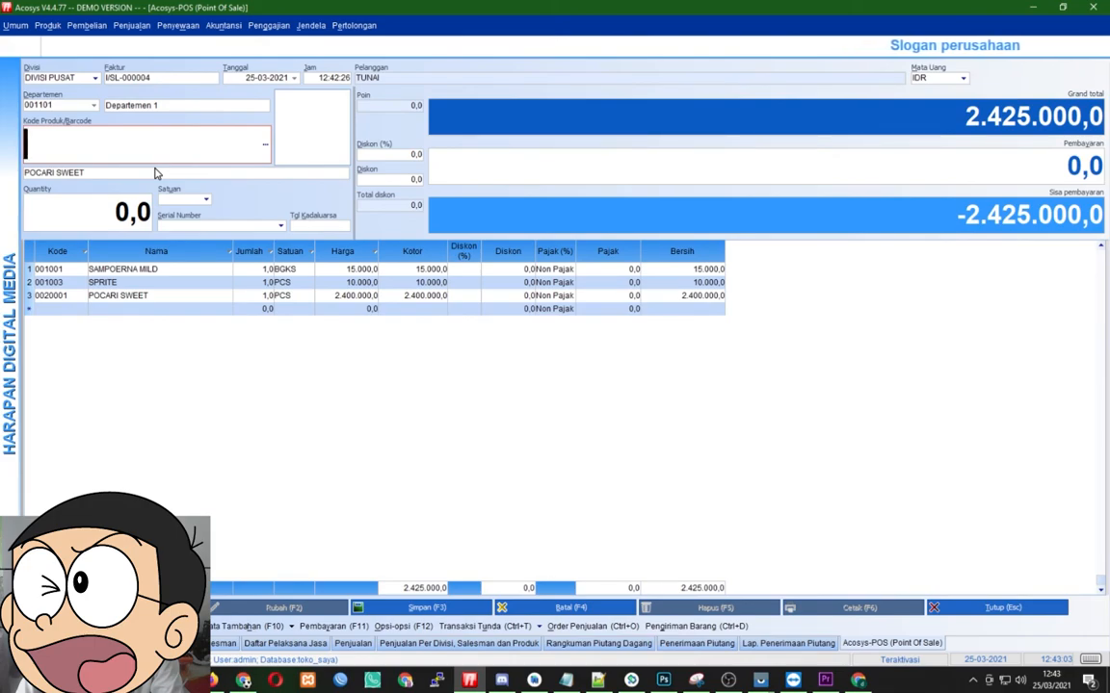
Enter a payment of 2500000 for the POS transaction, save it and output the receipt with the Printer action
key(F11)
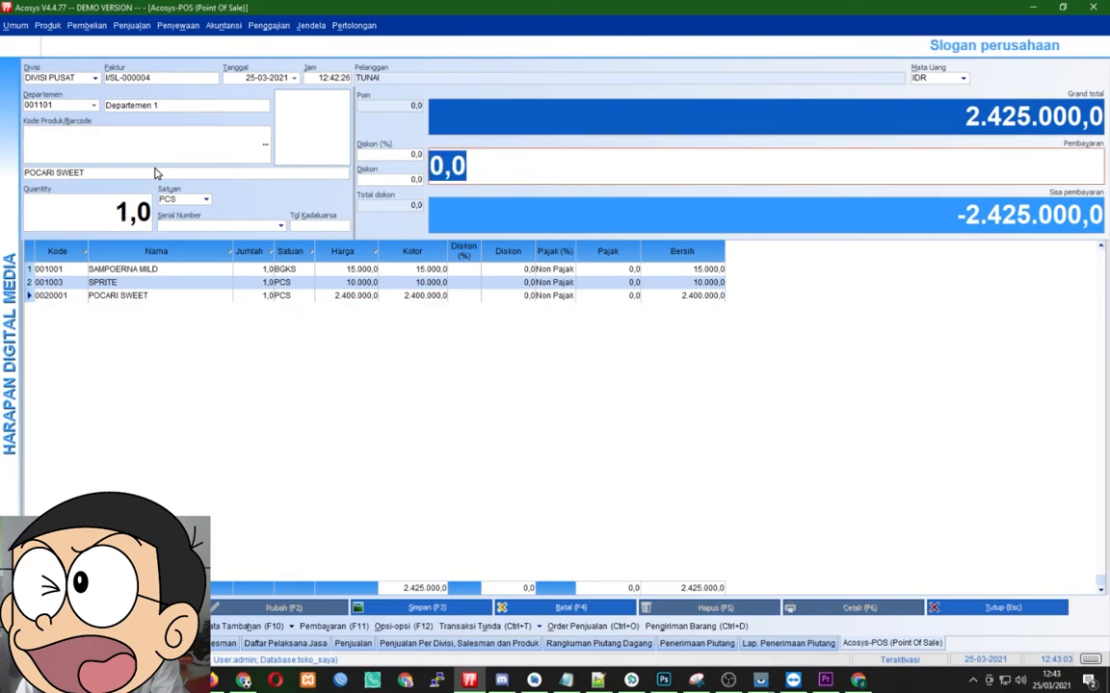
text(2500000)
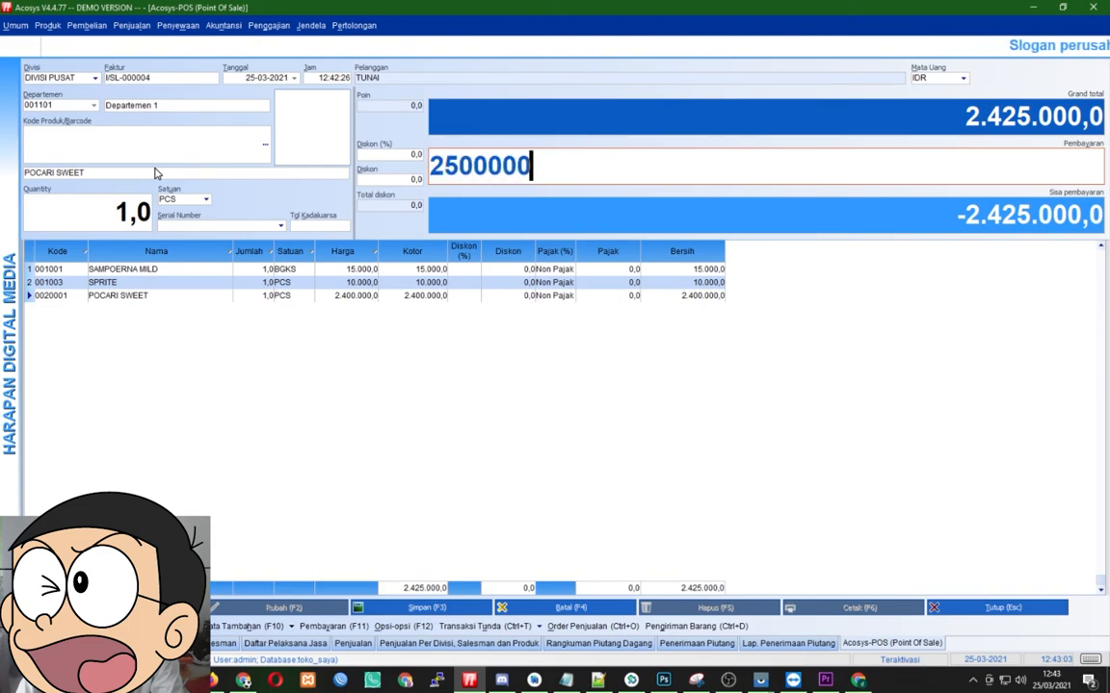
key(Return)
key(Return)
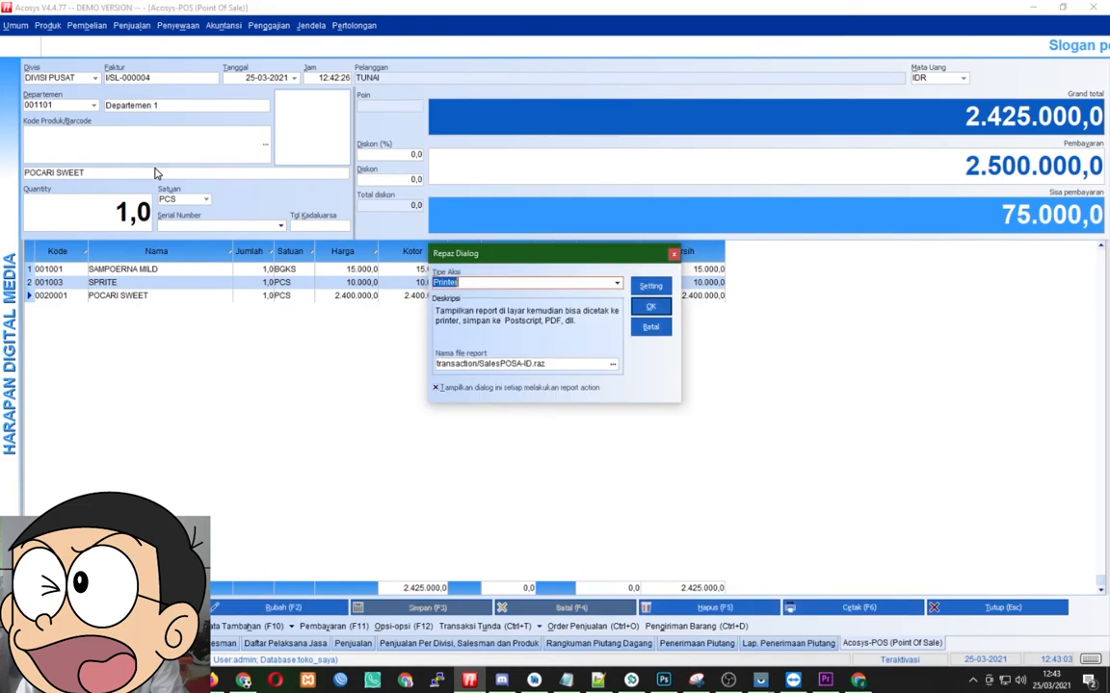
key(Return)
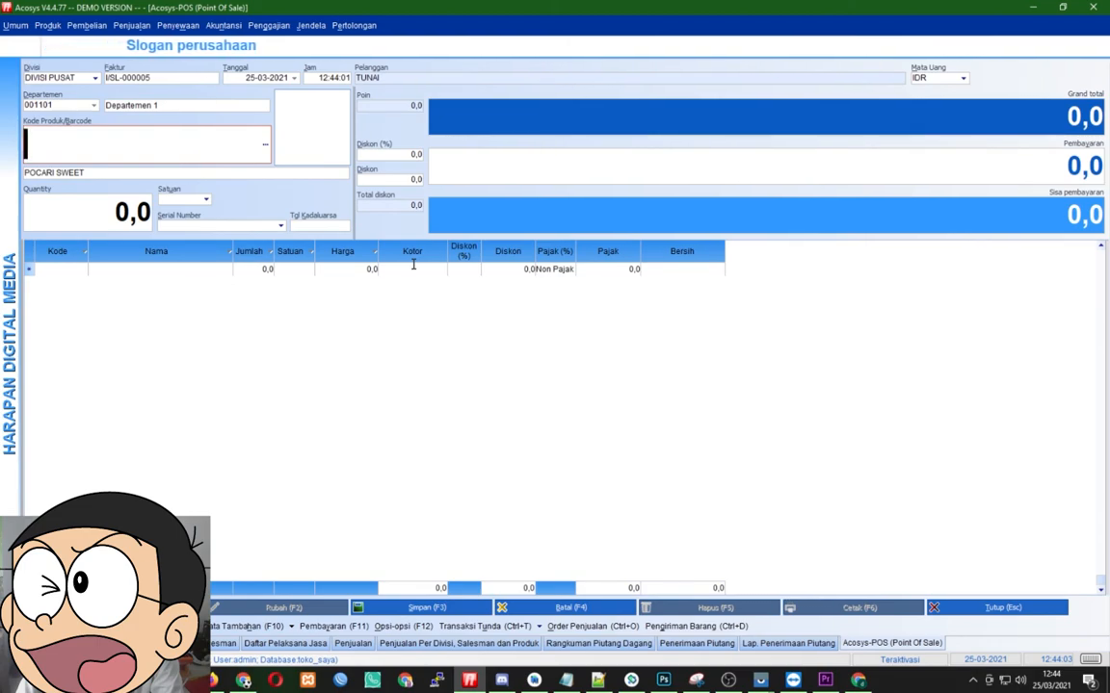
click(129, 27)
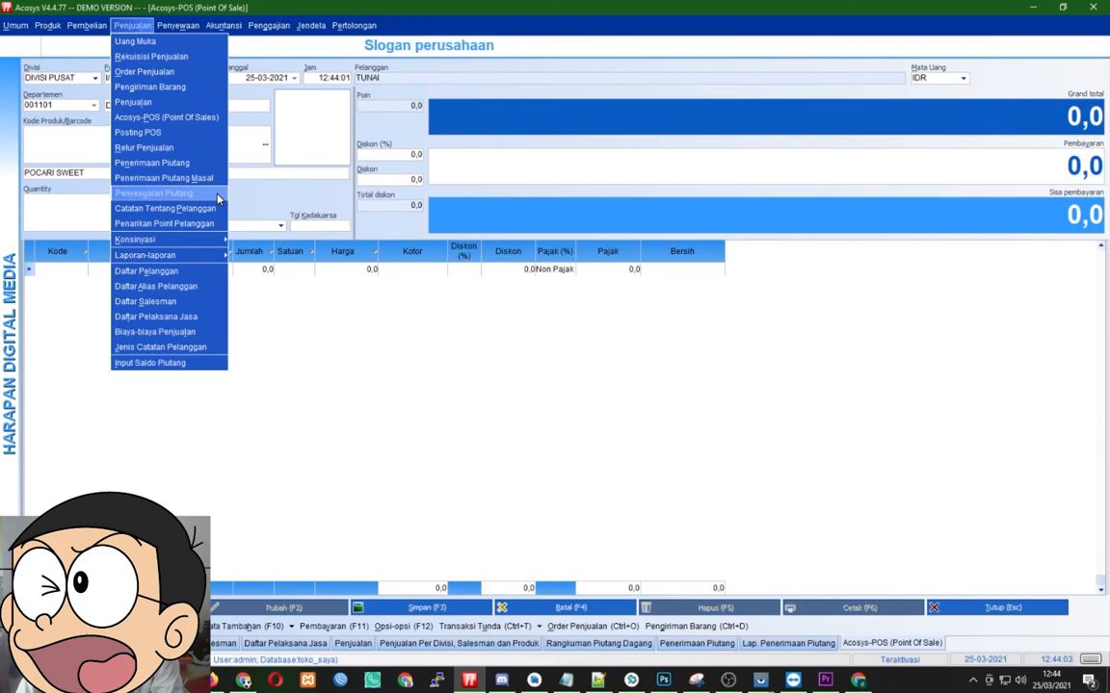
click(515, 386)
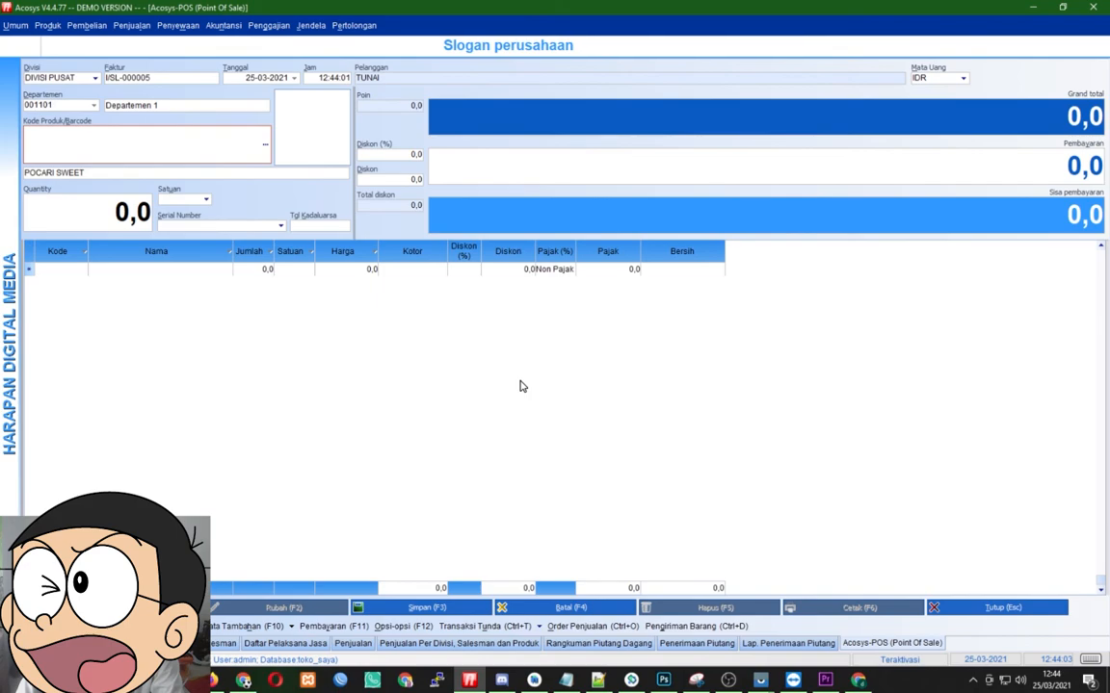